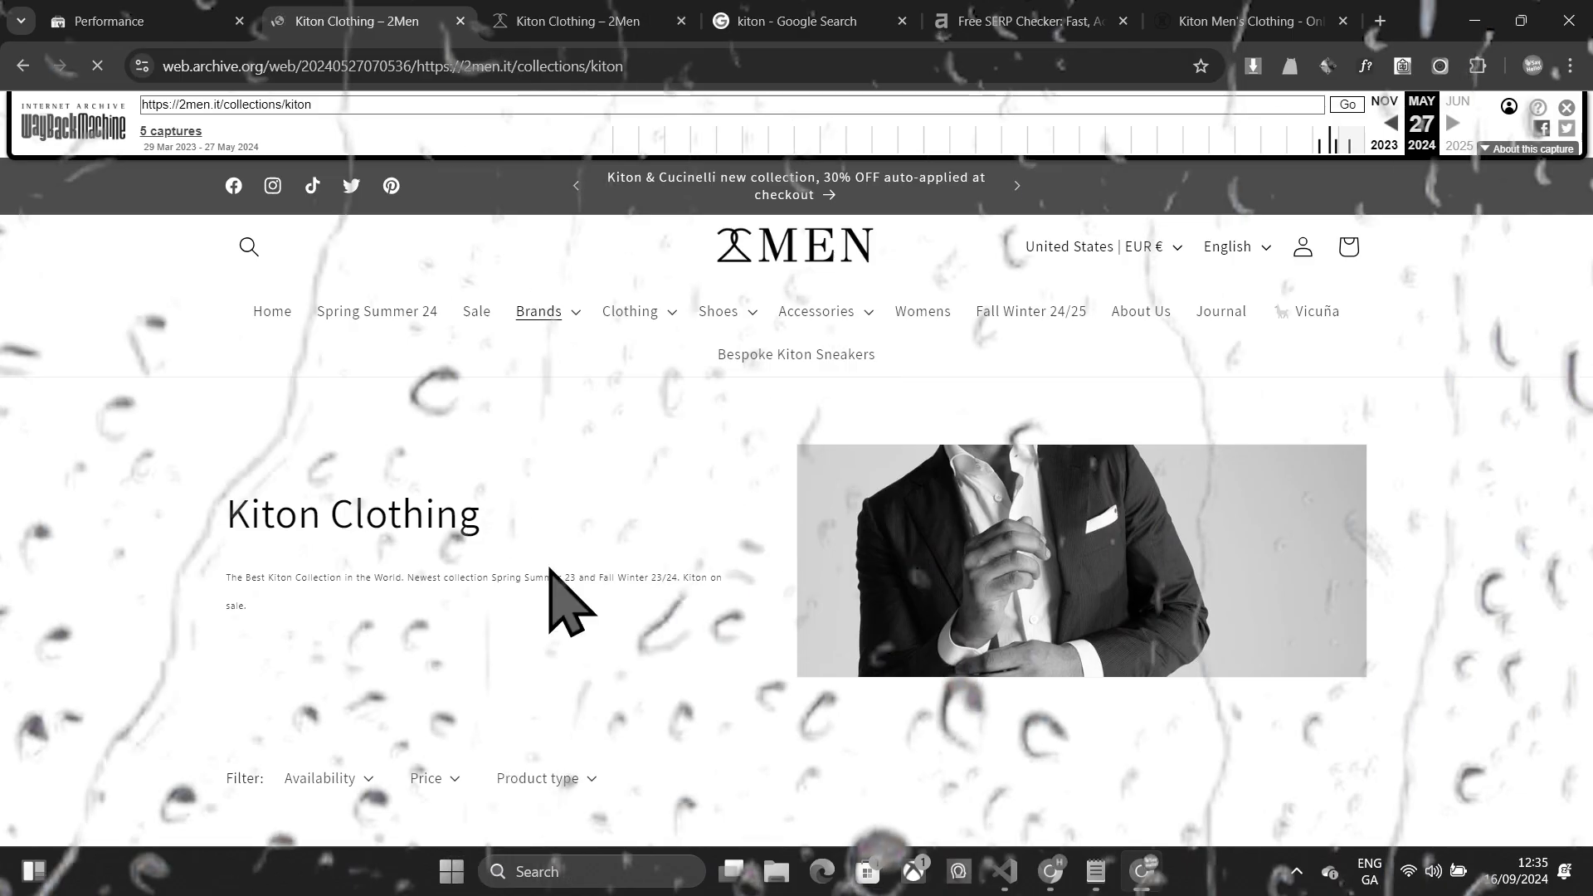
Scroll through the archived 27 May 2024 snapshot of 2men.it/collections/kiton
{"action": "scroll", "coordinate": [402, 623], "scroll_direction": "up", "scroll_amount": 3}
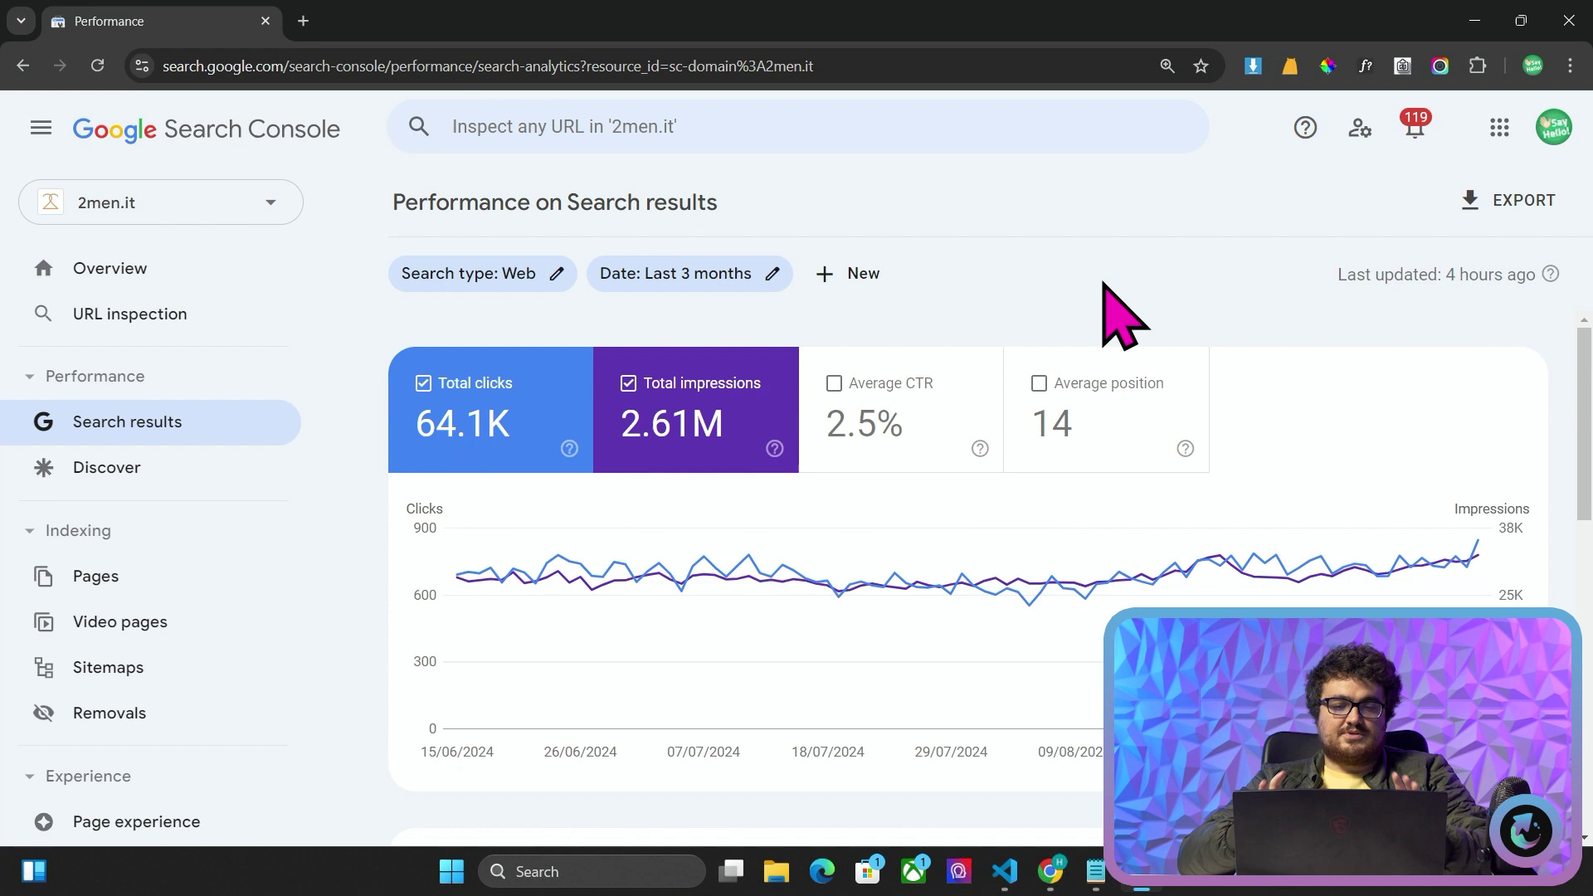
Set the report to the last 16 months and chart total impressions only
{"action": "left_click", "coordinate": [678, 274]}
{"action": "left_click", "coordinate": [599, 629]}
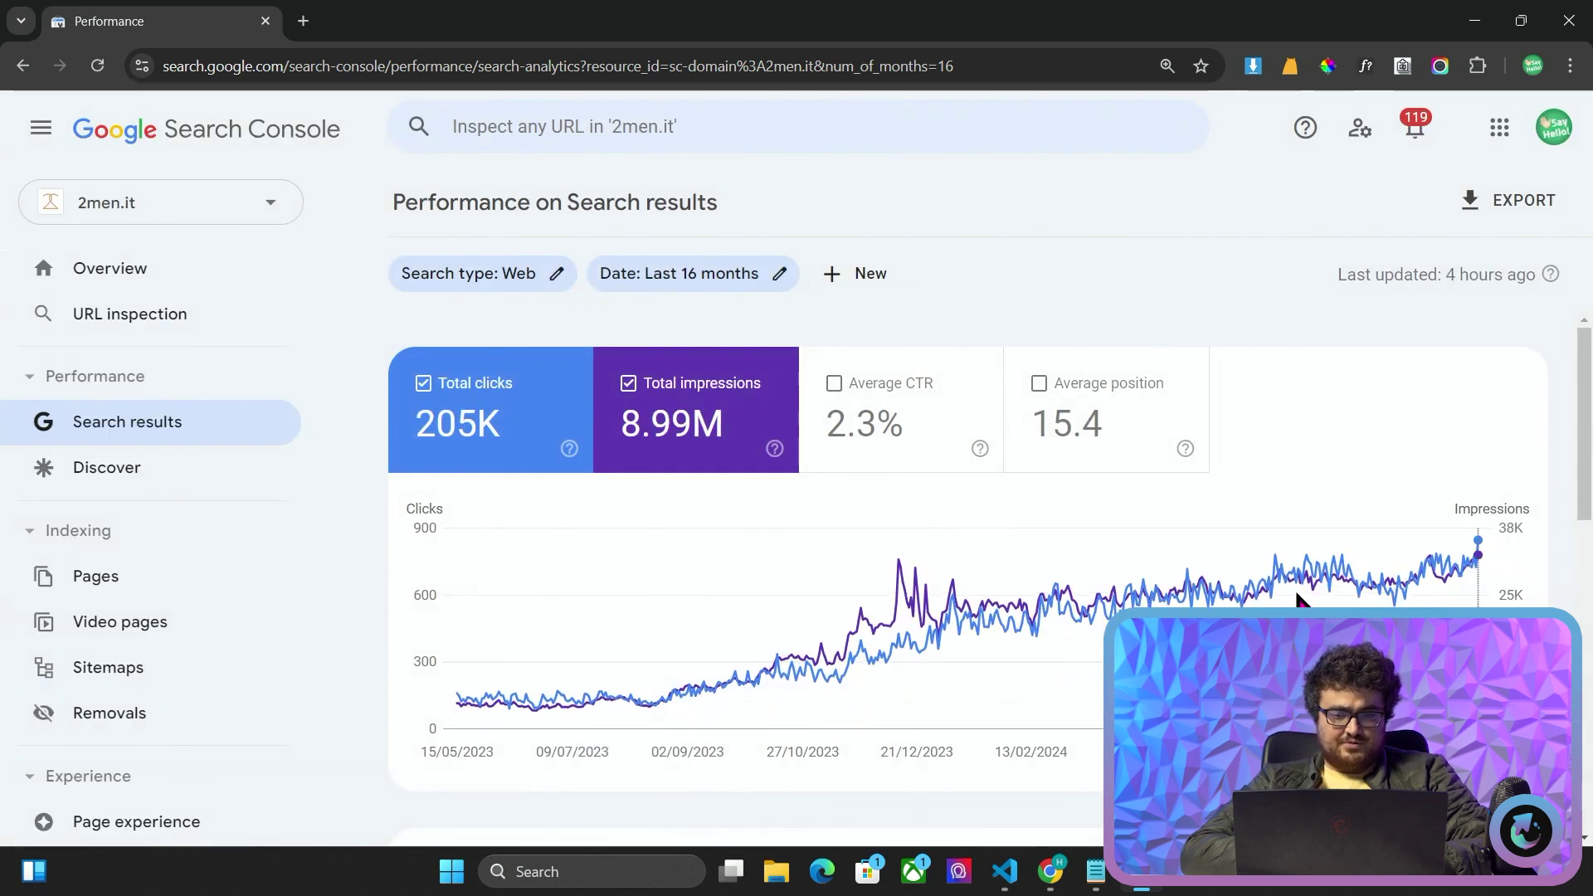
{"action": "left_click", "coordinate": [521, 435]}
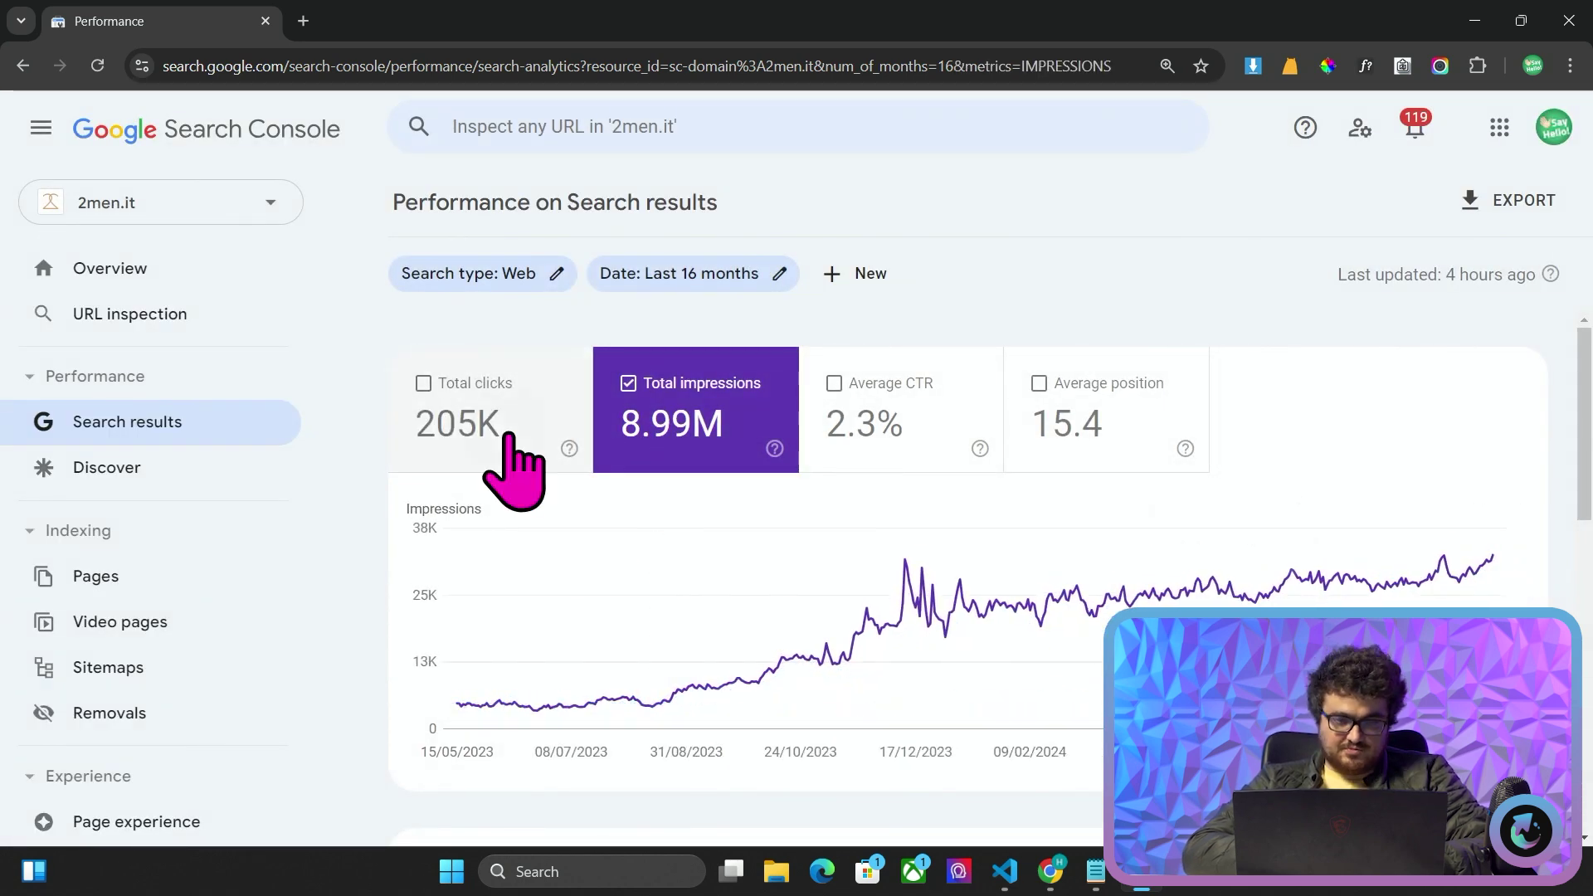
{"action": "left_click", "coordinate": [507, 435]}
{"action": "left_click", "coordinate": [663, 369]}
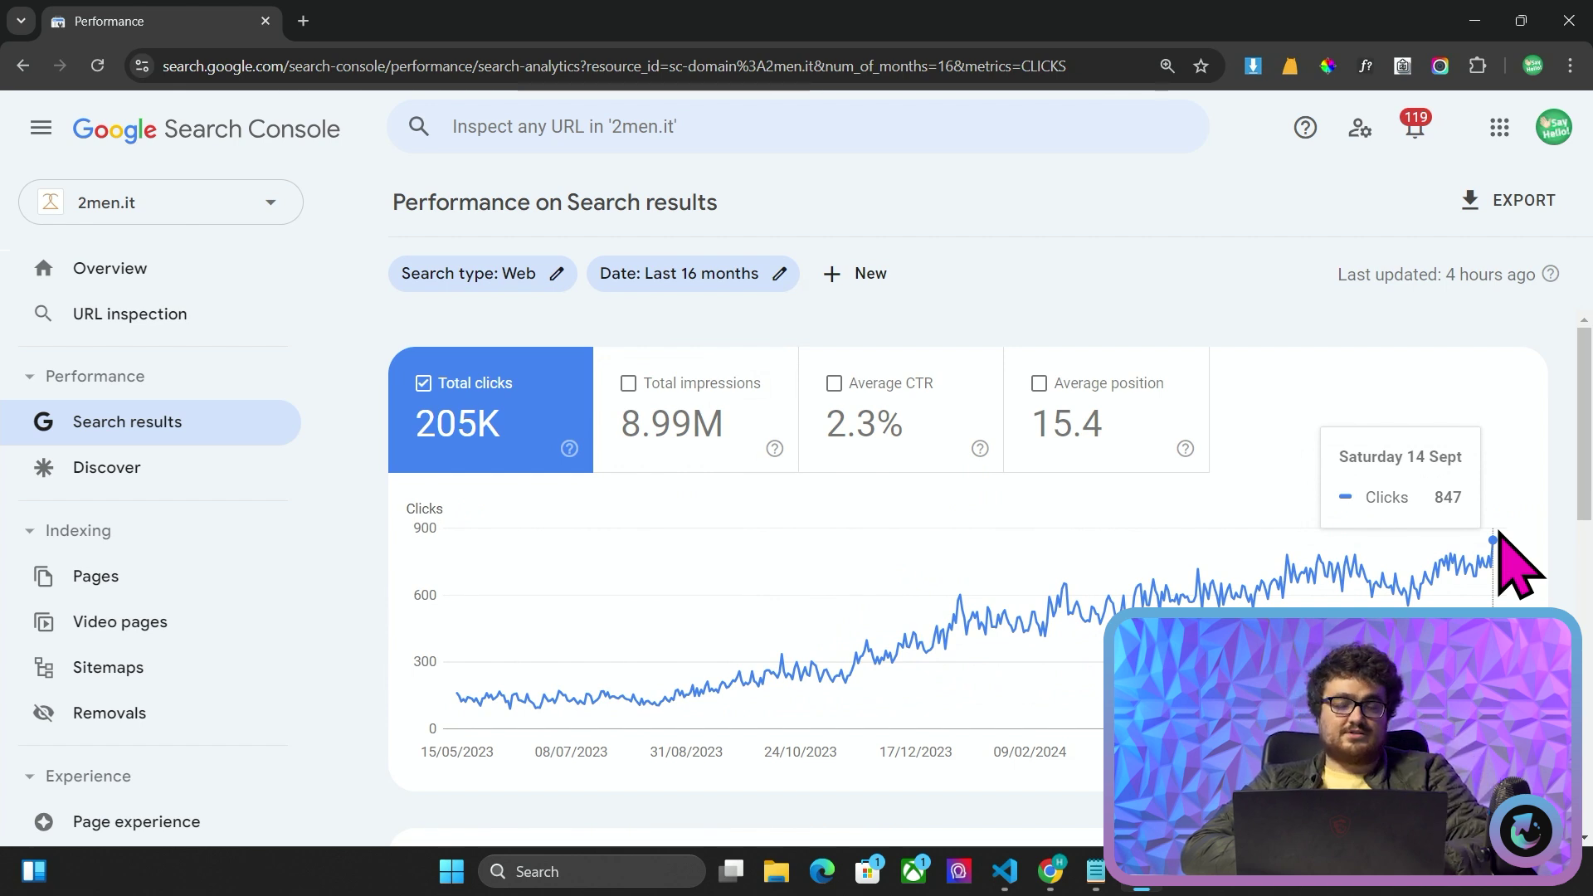
{"action": "left_click", "coordinate": [682, 415]}
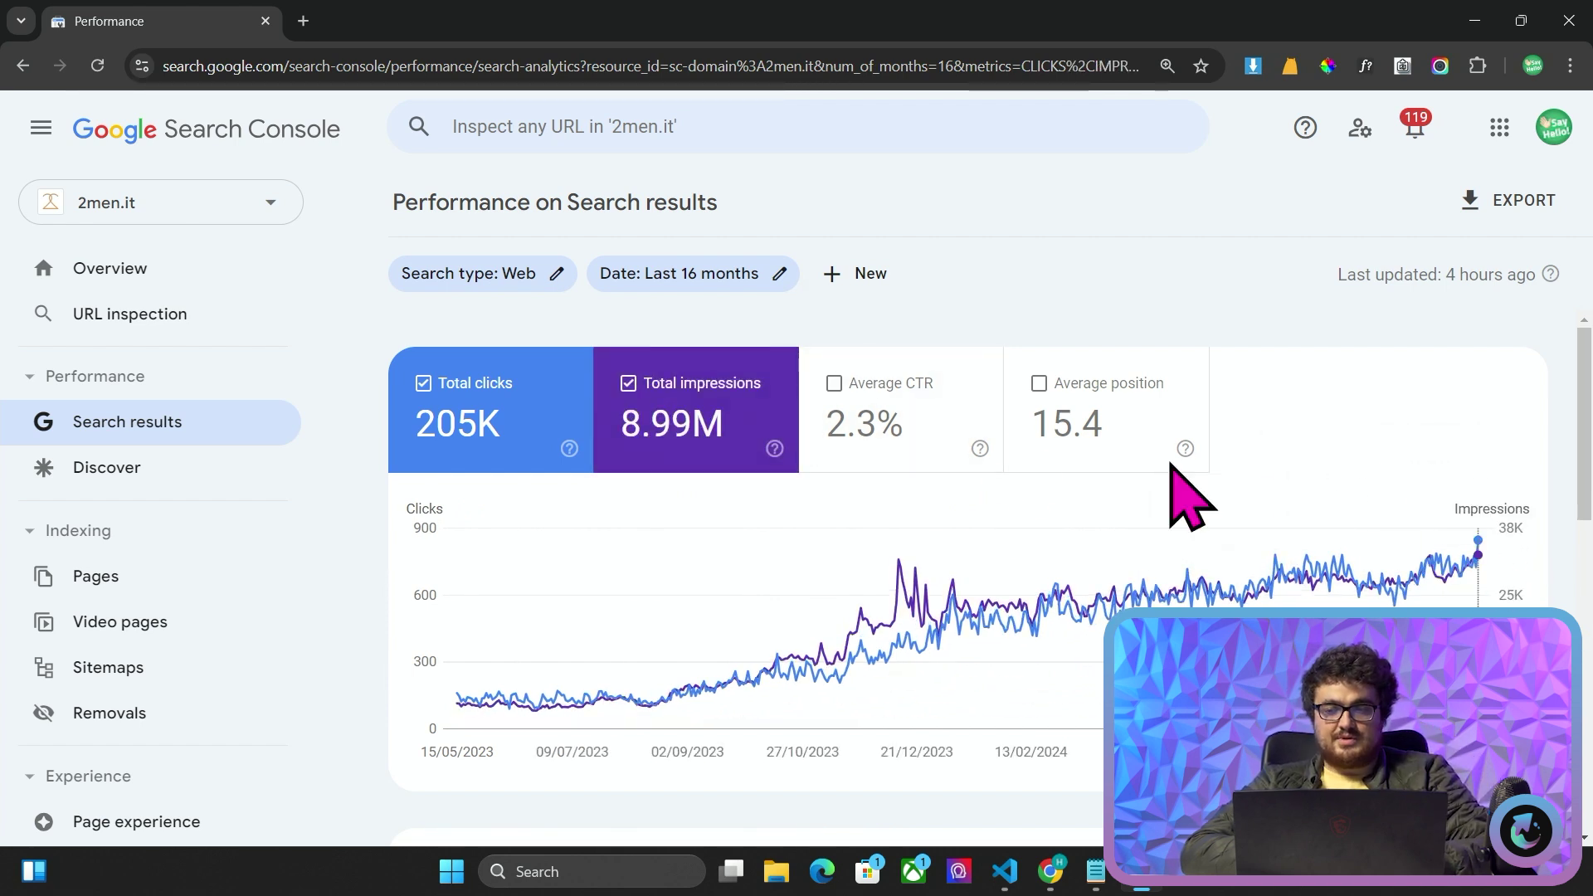
{"action": "left_click", "coordinate": [515, 442]}
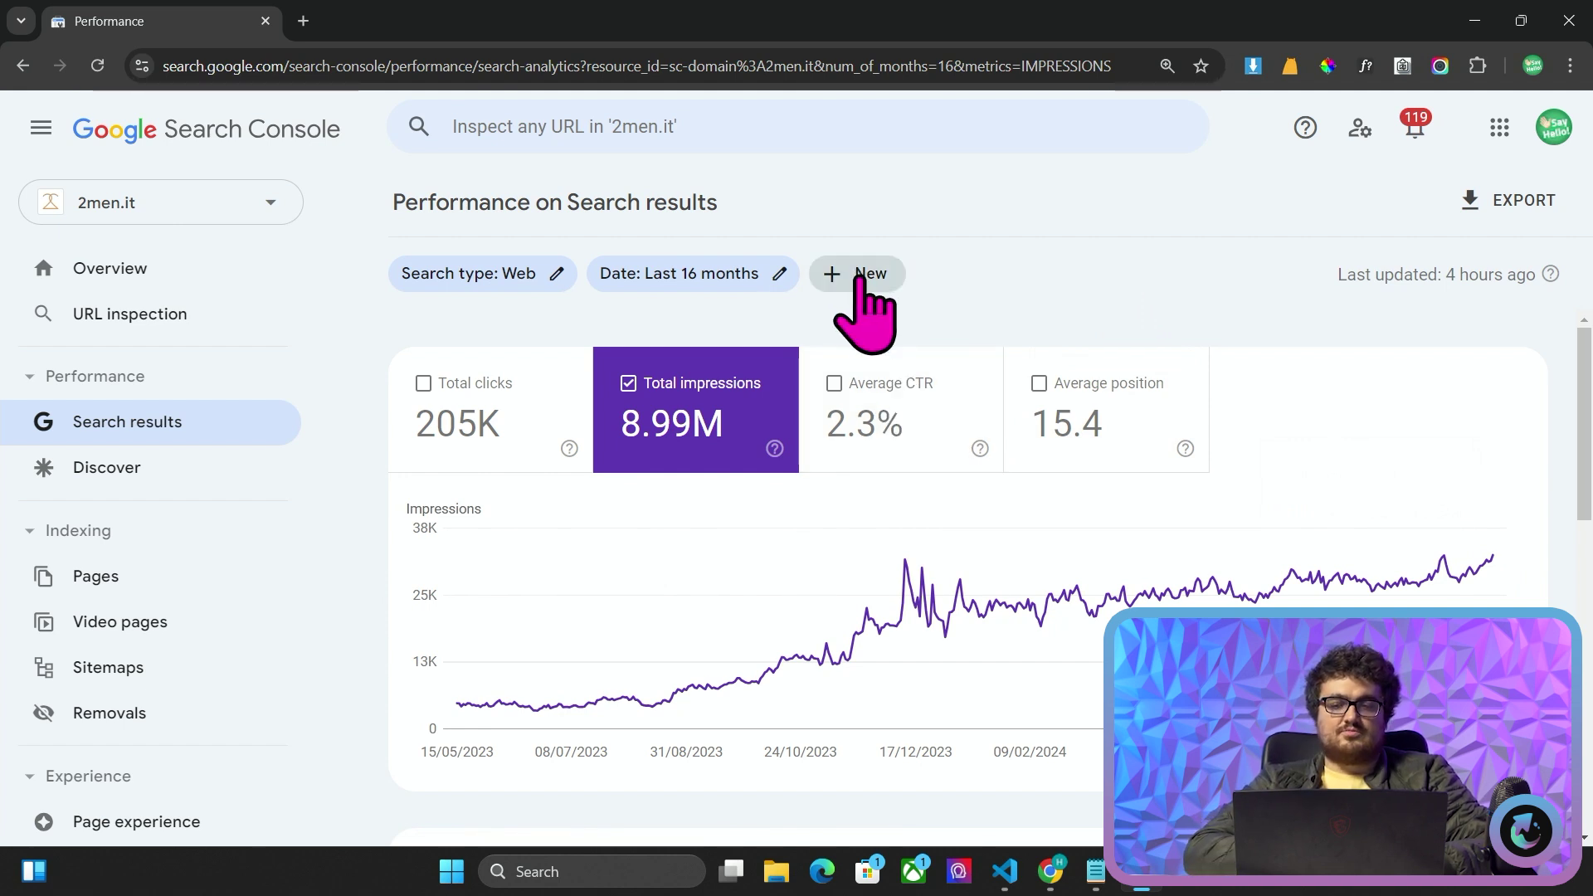
Add a Page filter for 'kiton' to the performance report
{"action": "left_click", "coordinate": [860, 278]}
{"action": "left_click", "coordinate": [917, 278]}
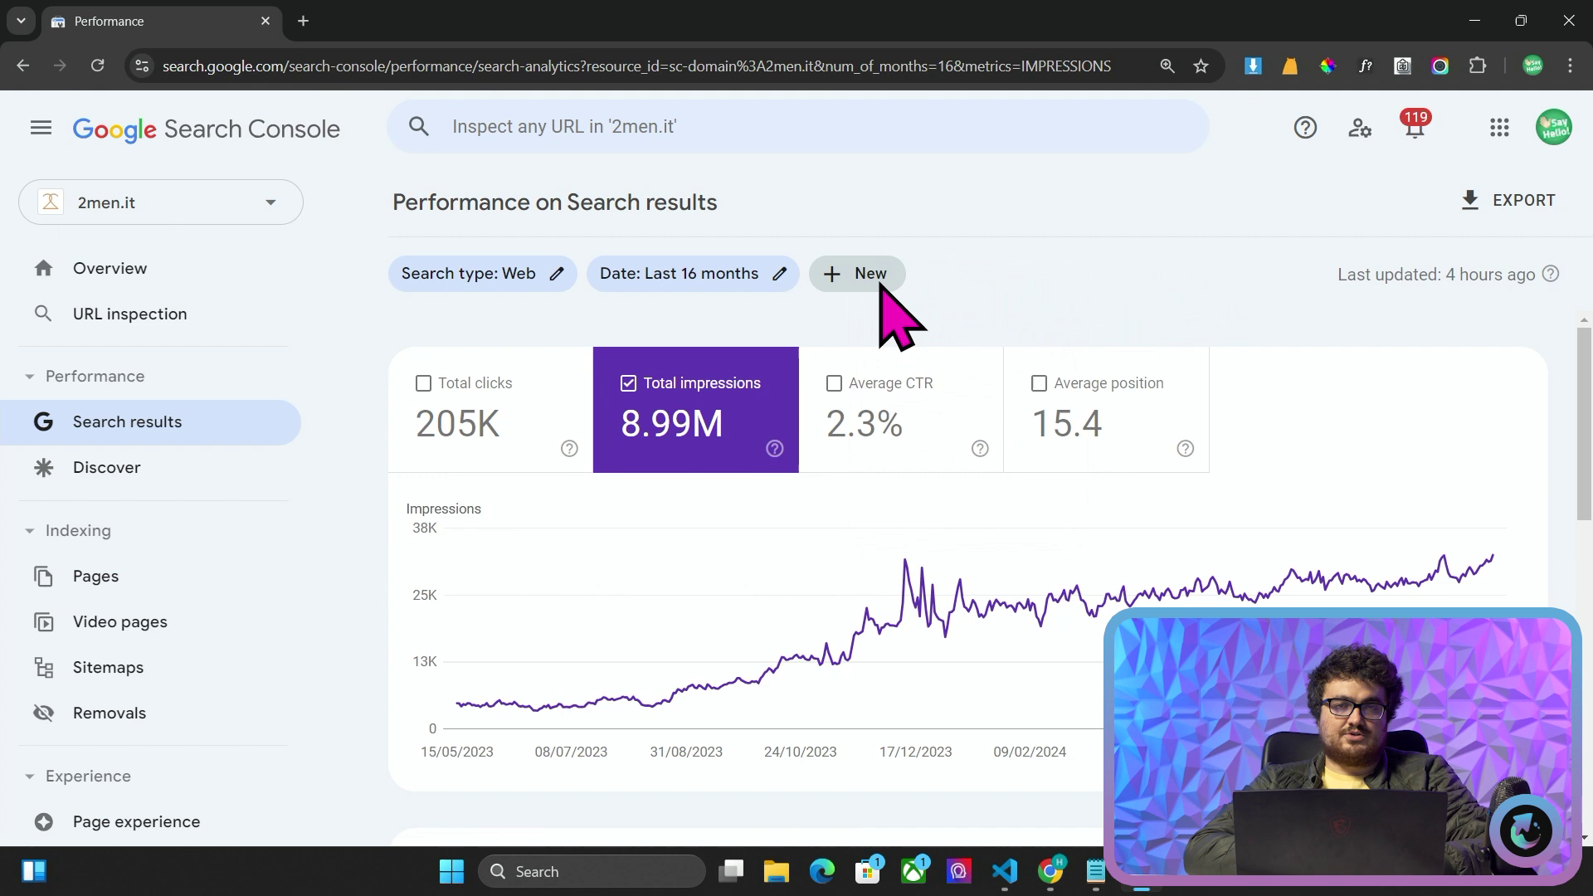
{"action": "left_click", "coordinate": [881, 285]}
{"action": "left_click", "coordinate": [929, 366]}
{"action": "type", "text": "kiton"}
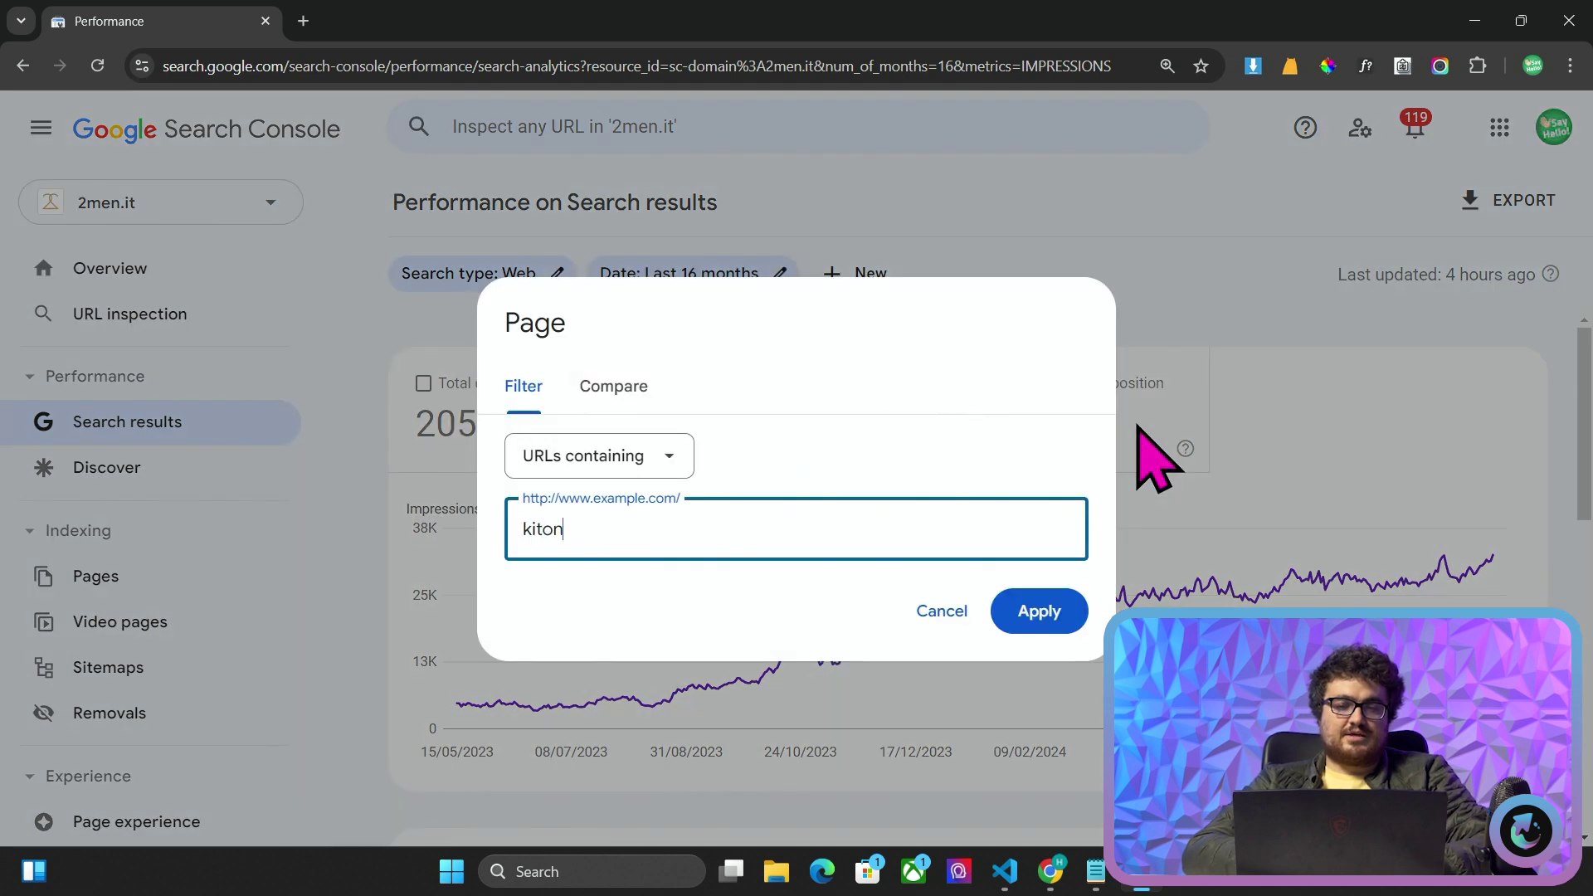
{"action": "key", "text": "Return"}
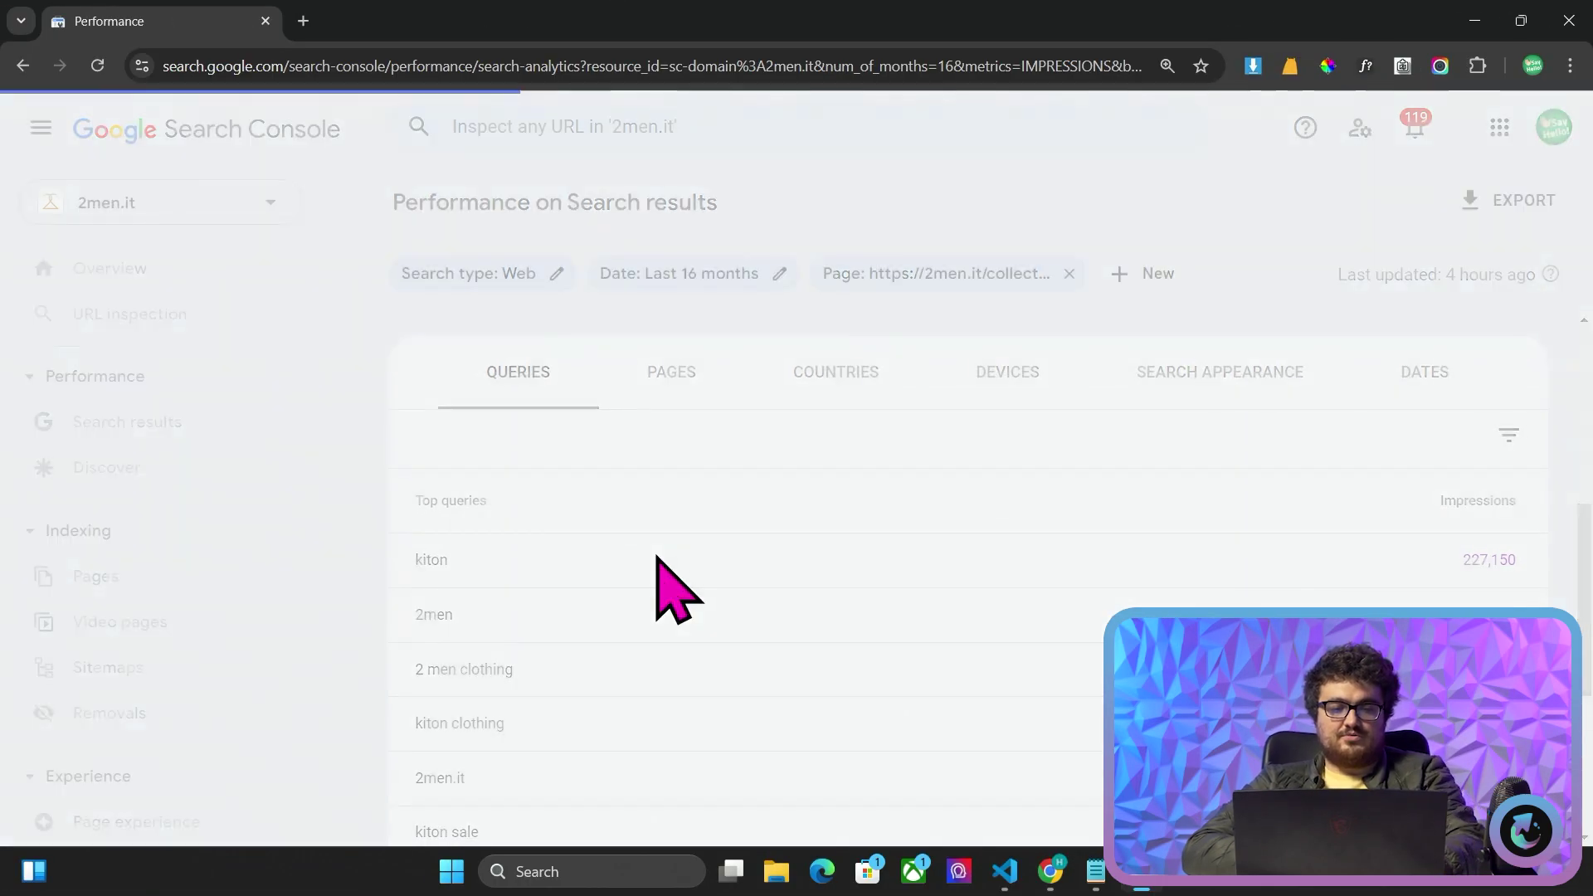
Limit the report to the last 7 days and add average position to the chart
{"action": "left_click", "coordinate": [747, 274]}
{"action": "left_click", "coordinate": [629, 359]}
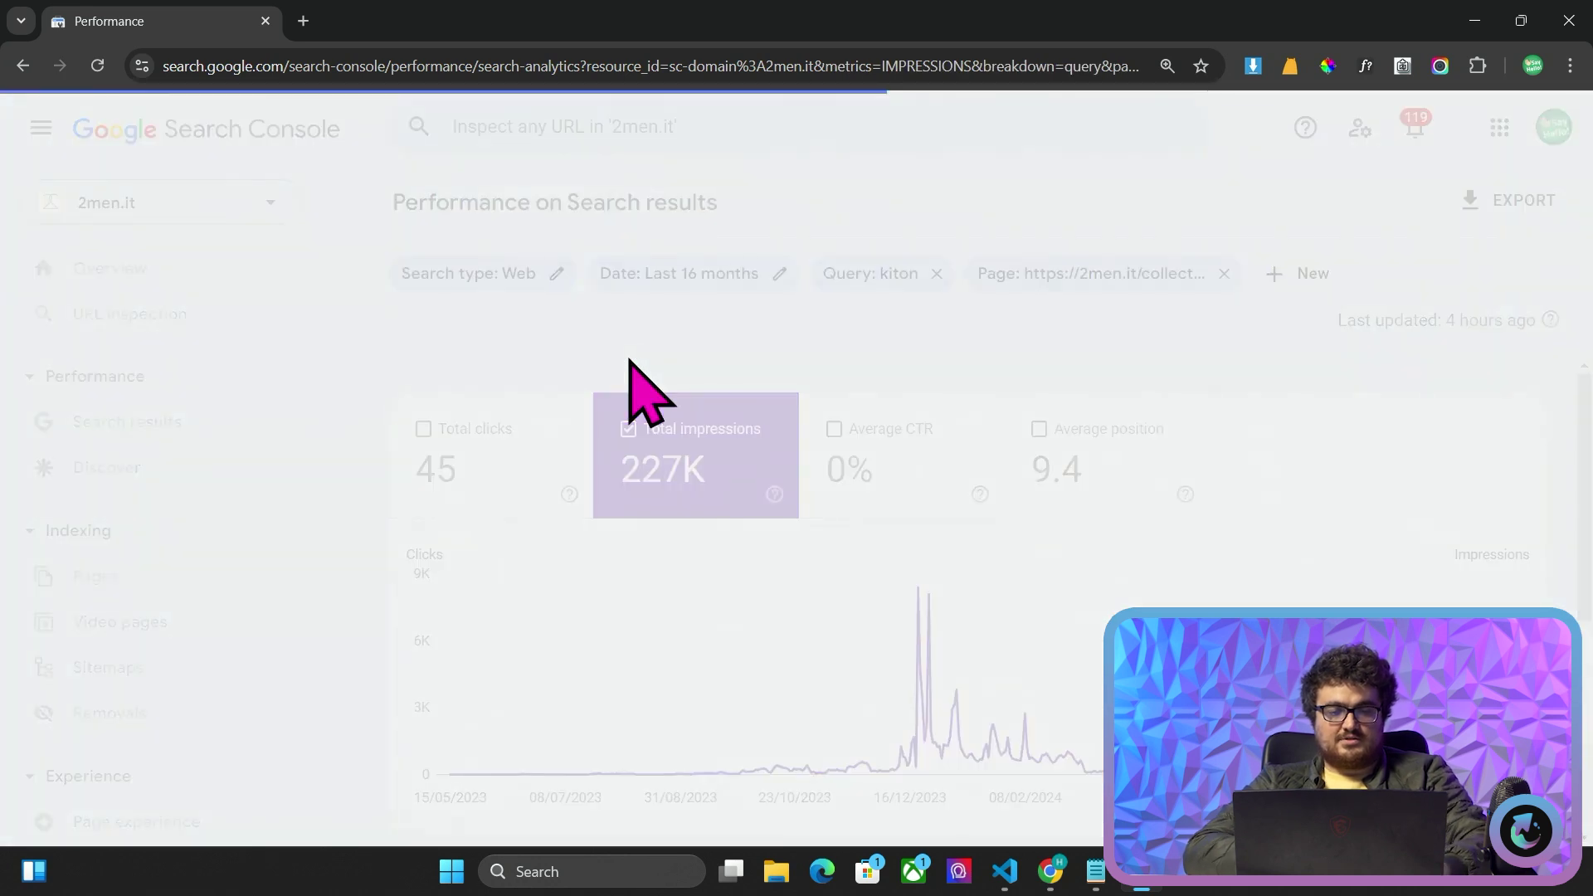
{"action": "left_click", "coordinate": [1057, 444]}
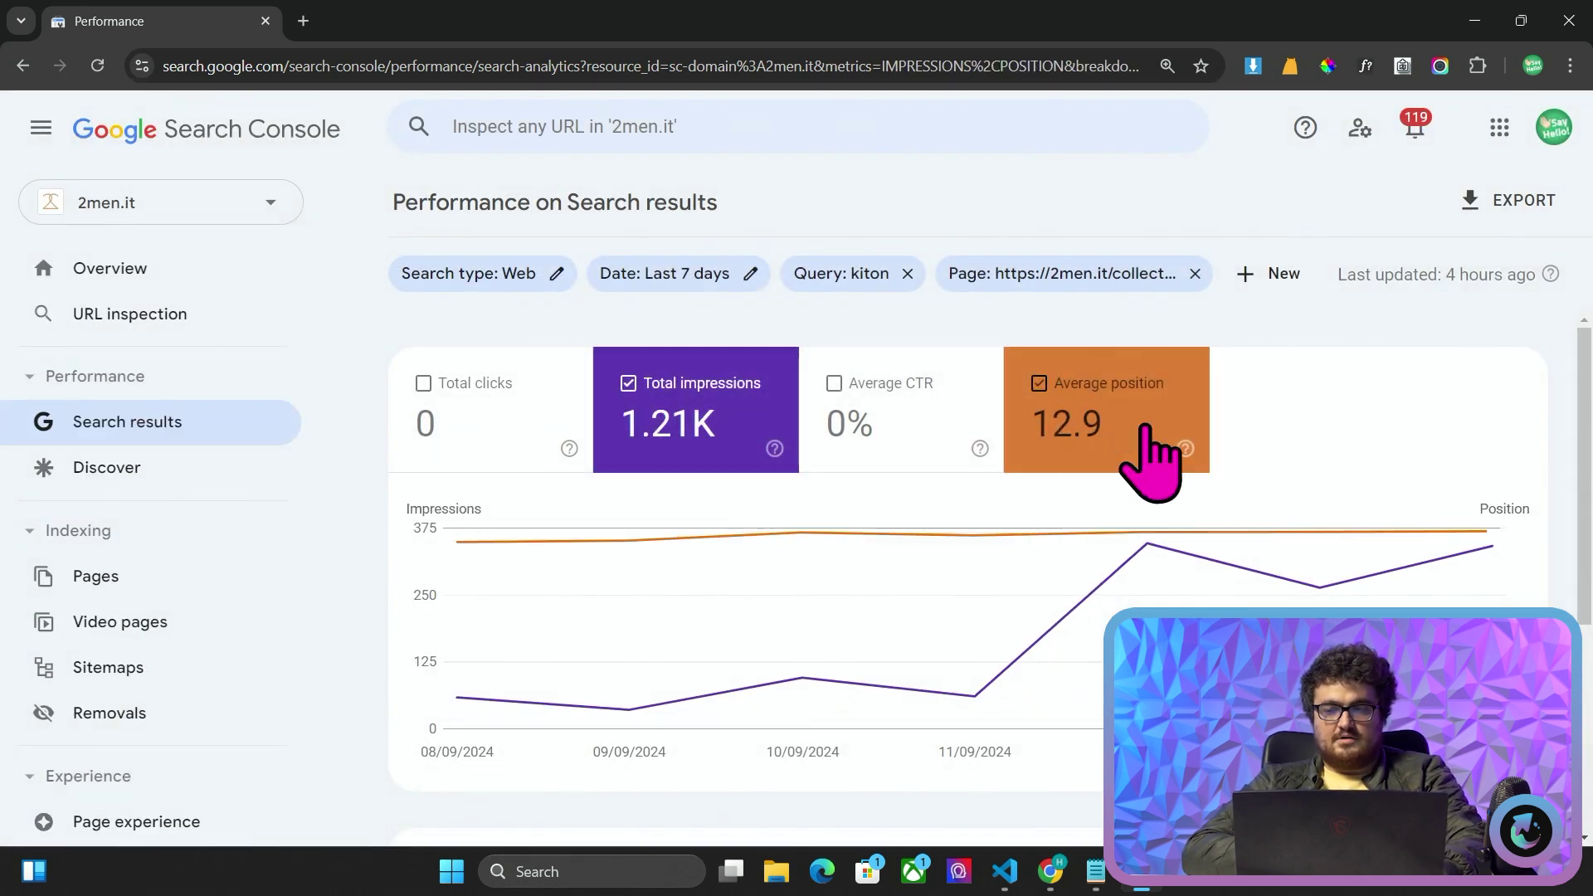
{"action": "mouse_move", "coordinate": [1486, 585]}
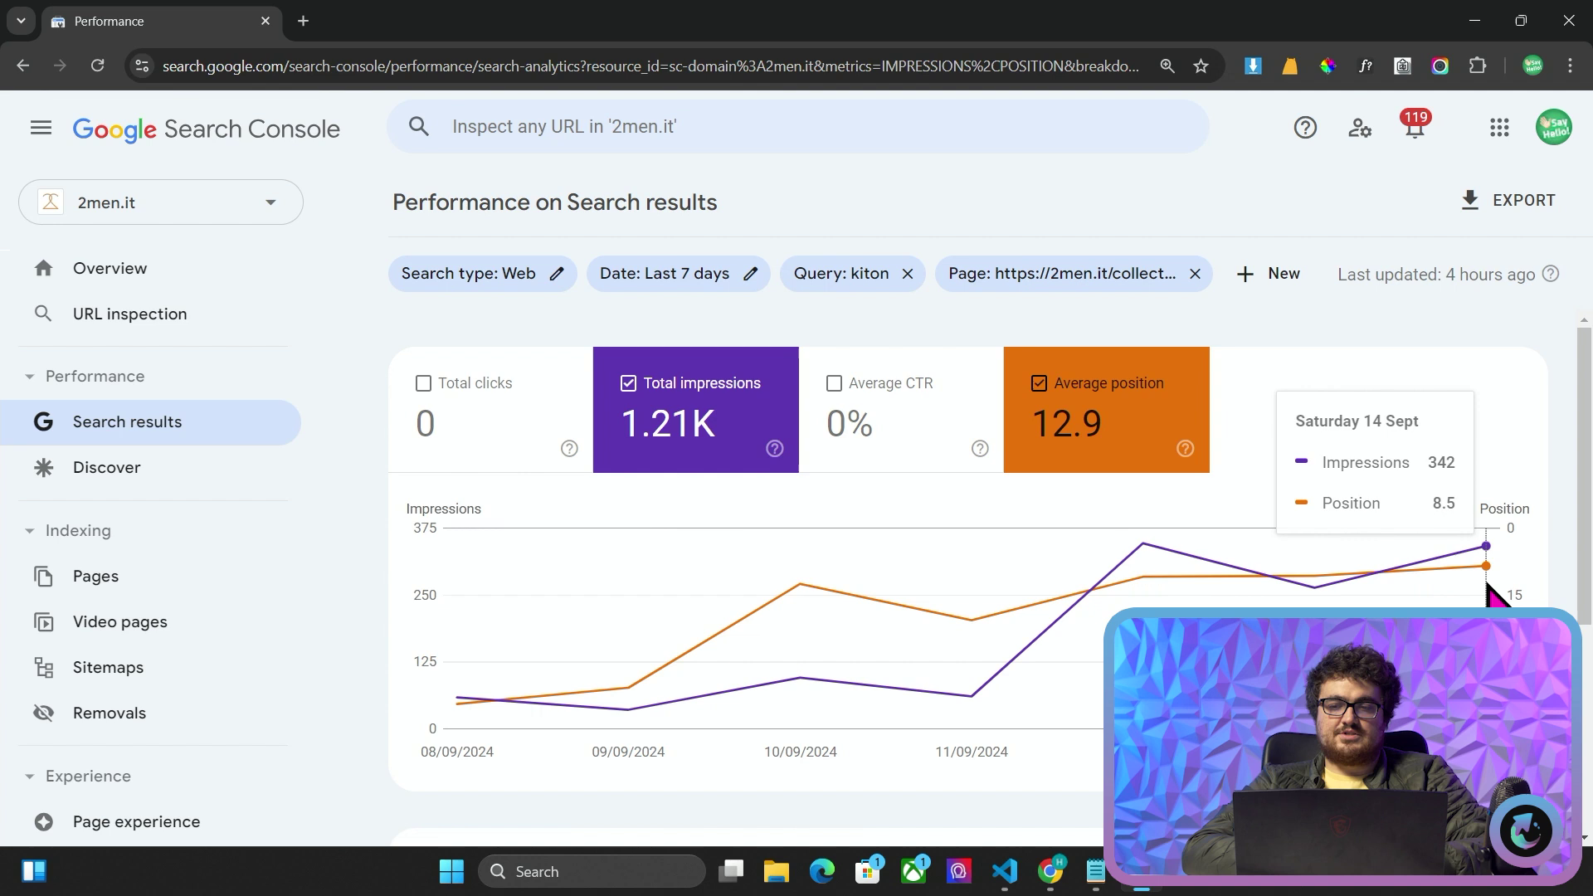
{"action": "mouse_move", "coordinate": [1187, 571]}
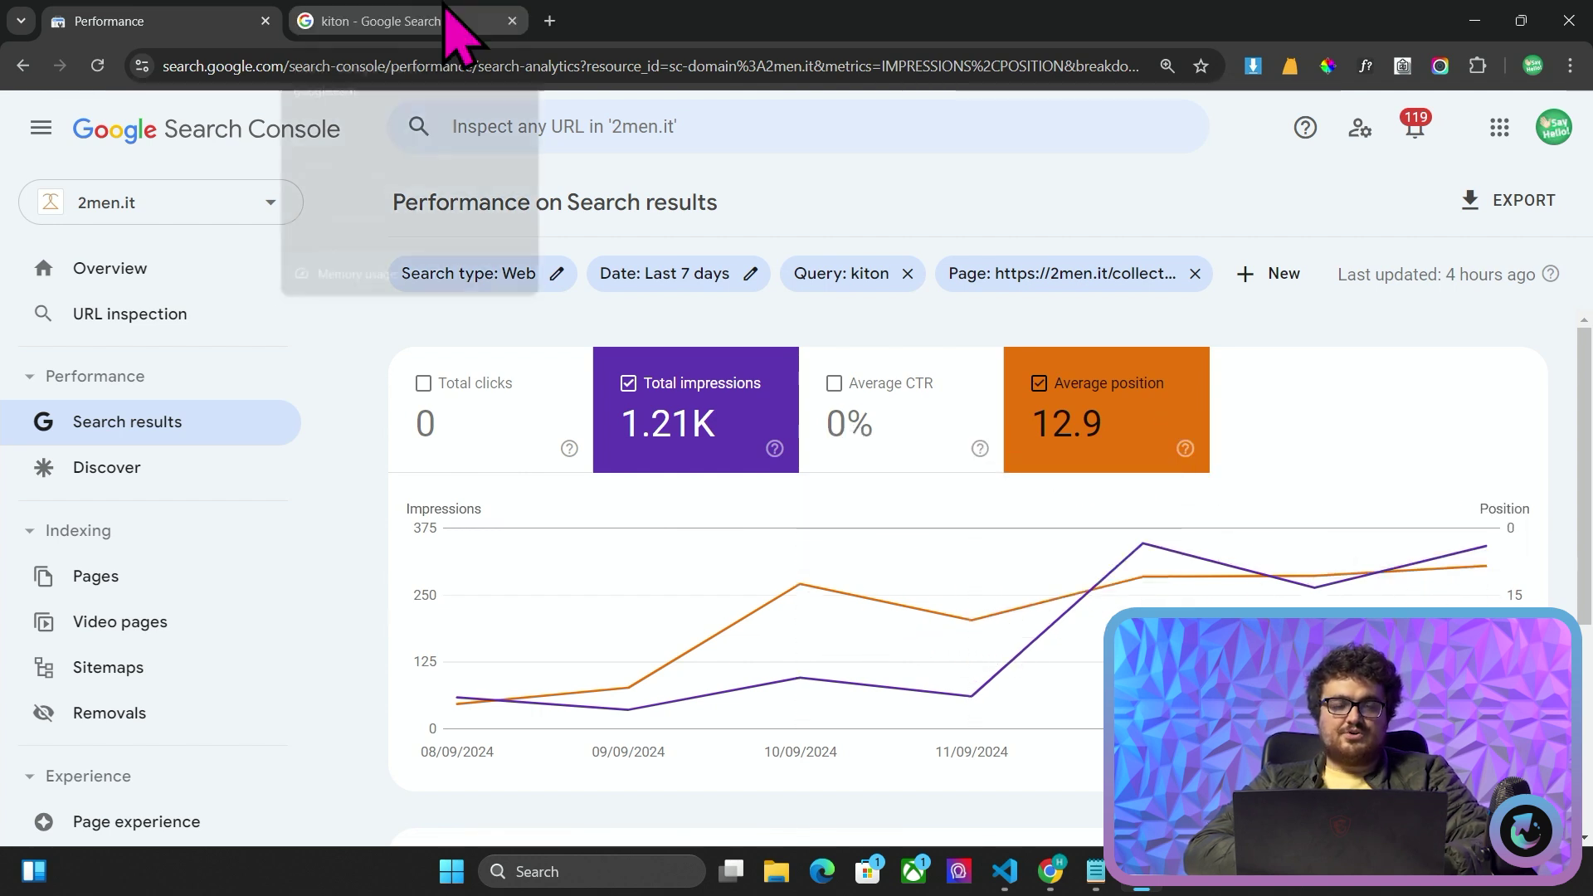
Change the Google search in the kiton tab to 'kiton 2men'
{"action": "right_click", "coordinate": [473, 18]}
{"action": "left_click", "coordinate": [398, 21]}
{"action": "left_click", "coordinate": [320, 116]}
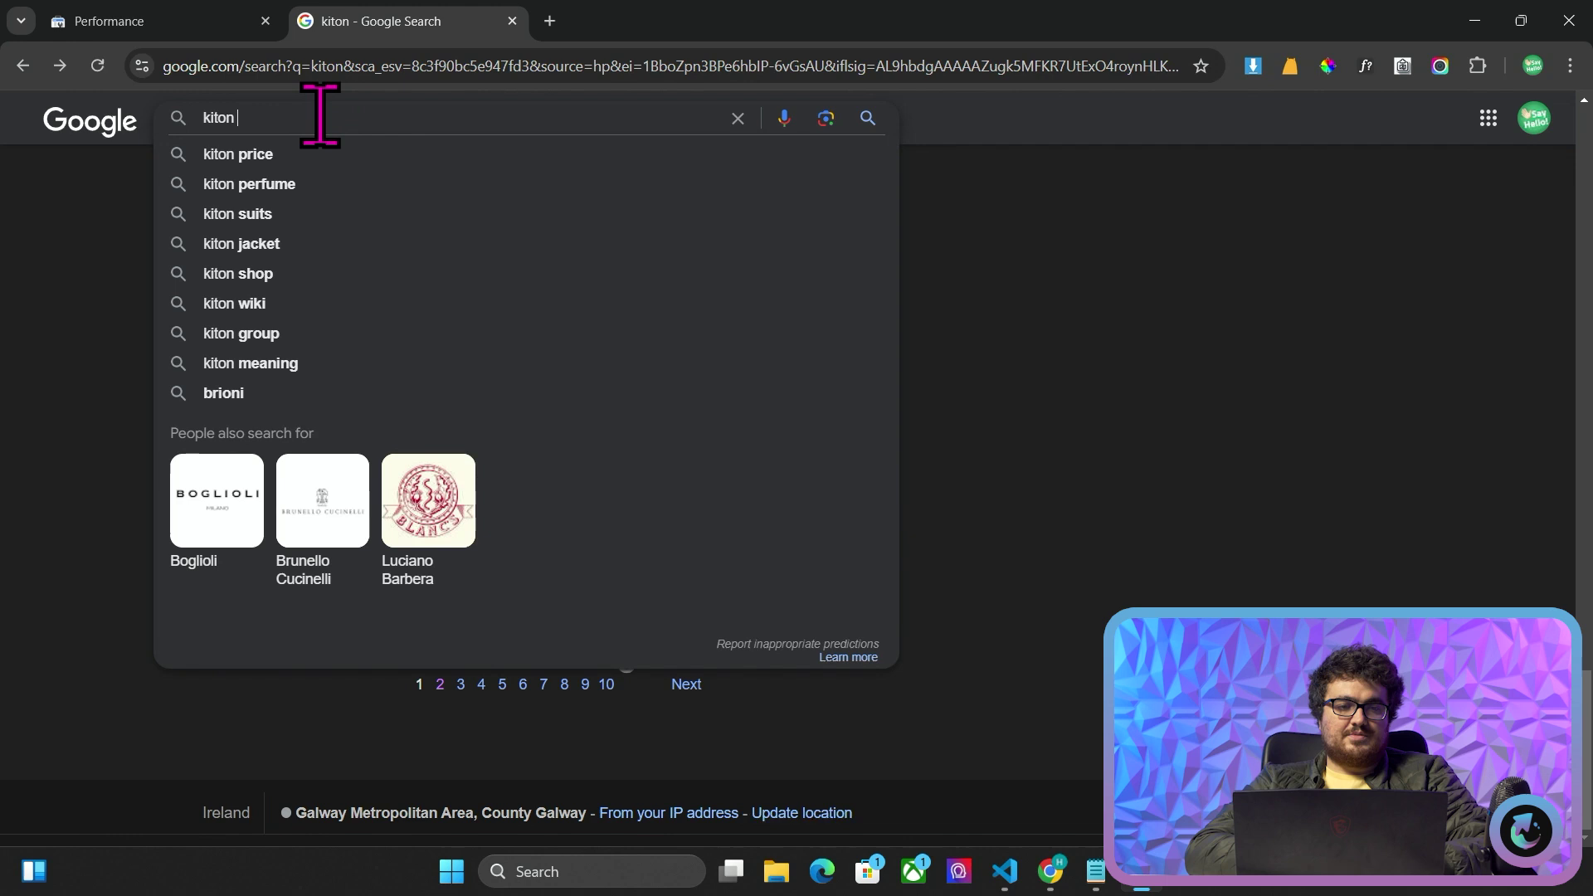
{"action": "type", "text": "2men"}
{"action": "key", "text": "Return"}
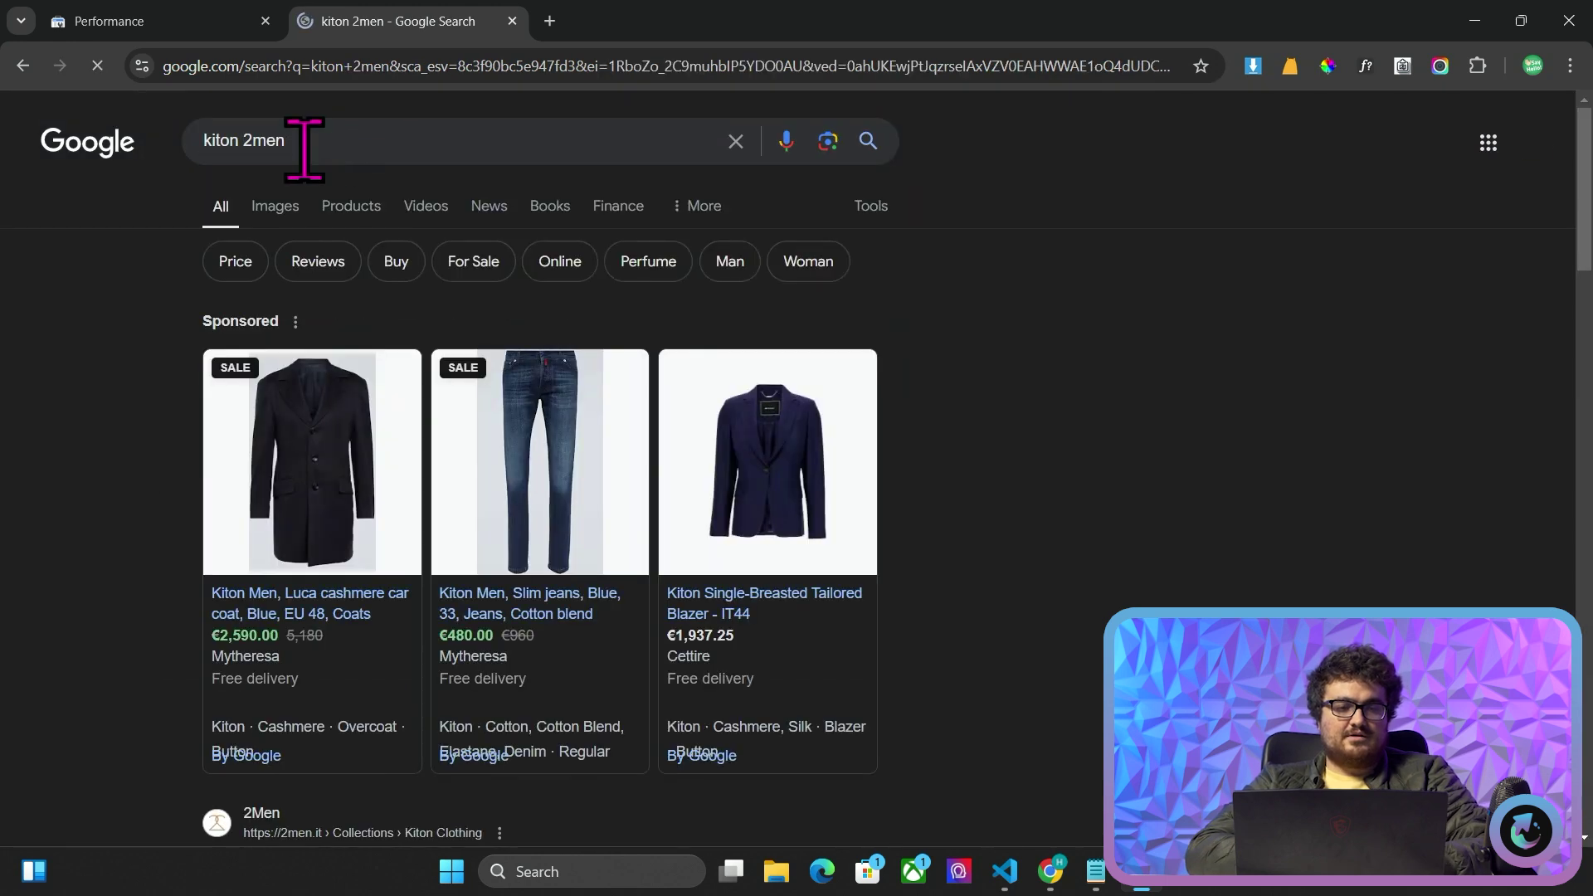
Select the whole description text on 2men.it's Kiton Clothing page
{"action": "scroll", "coordinate": [274, 497], "scroll_direction": "down", "scroll_amount": 4}
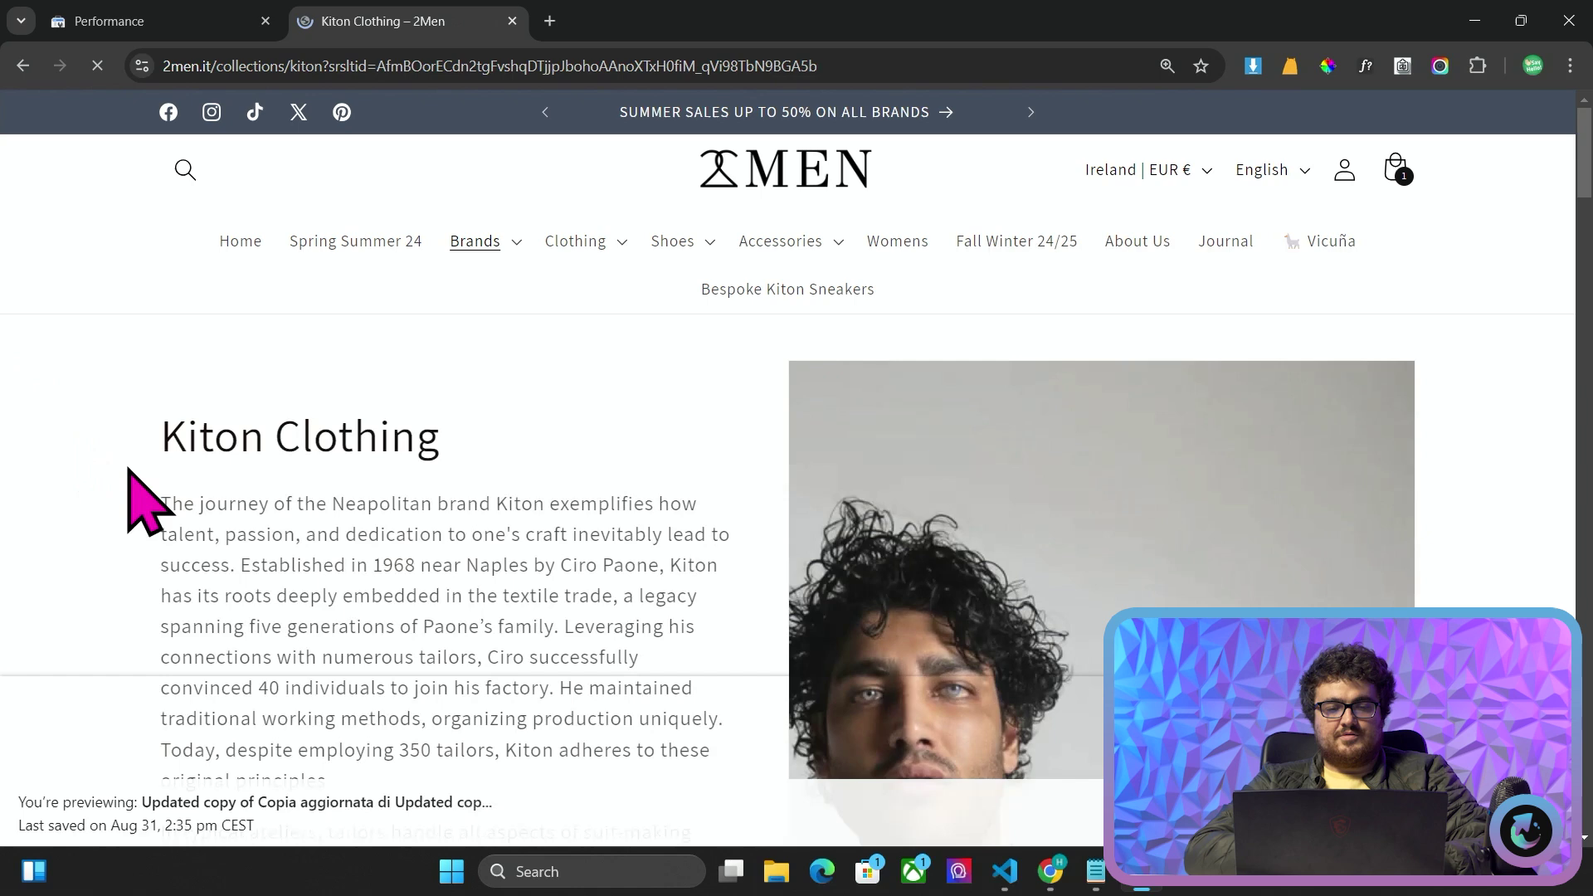
{"action": "scroll", "coordinate": [174, 531], "scroll_direction": "down", "scroll_amount": 10}
{"action": "scroll", "coordinate": [165, 509], "scroll_direction": "down", "scroll_amount": 3}
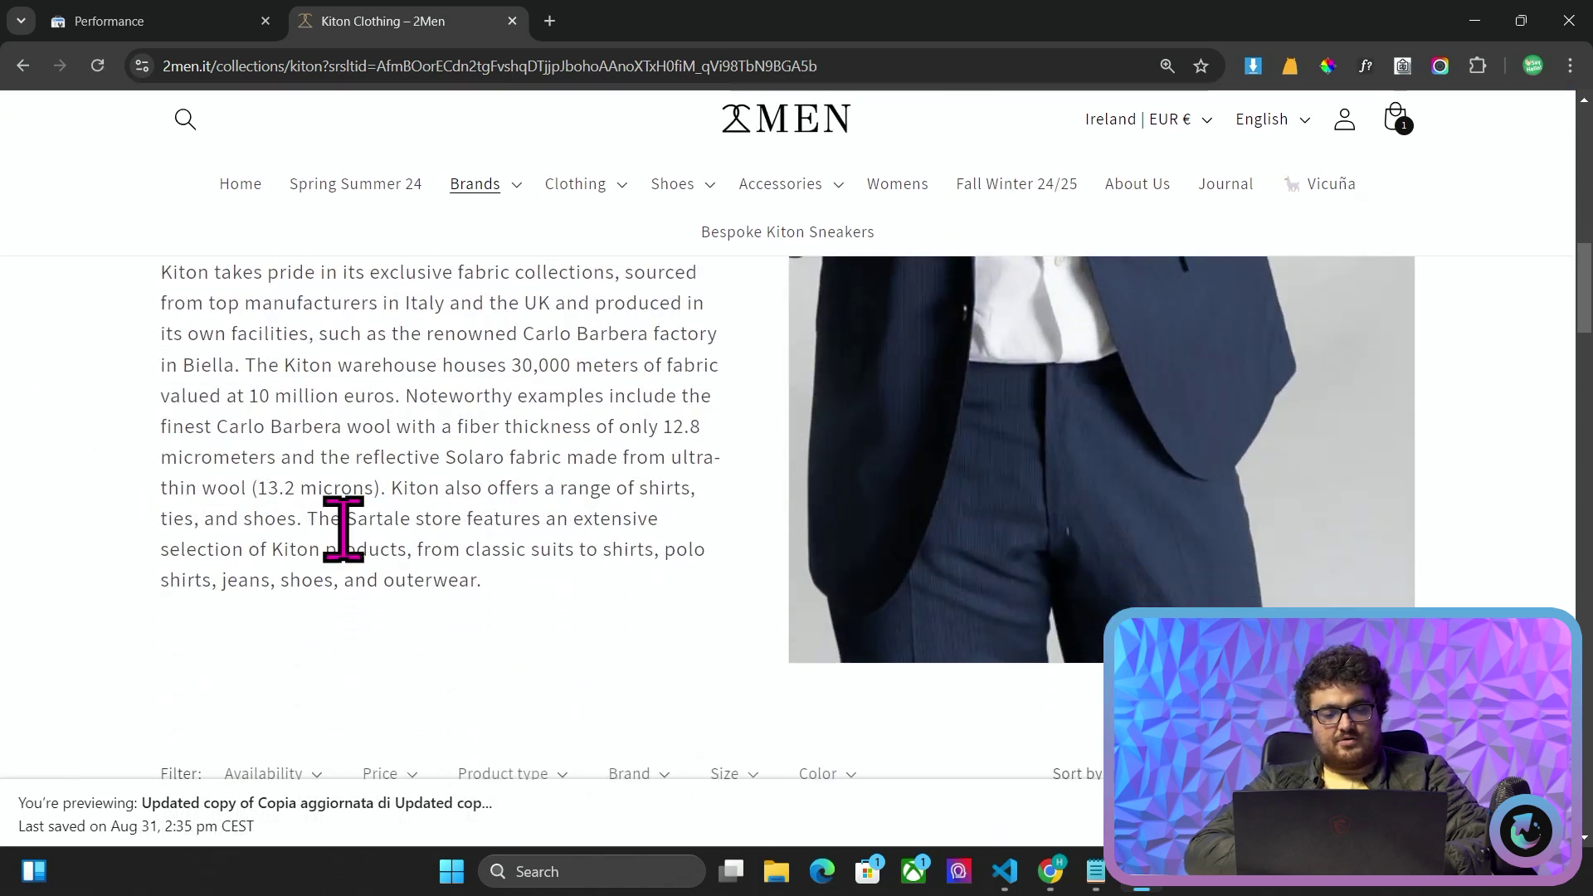
{"action": "left_click_drag", "start_coordinate": [472, 572], "coordinate": [160, 447]}
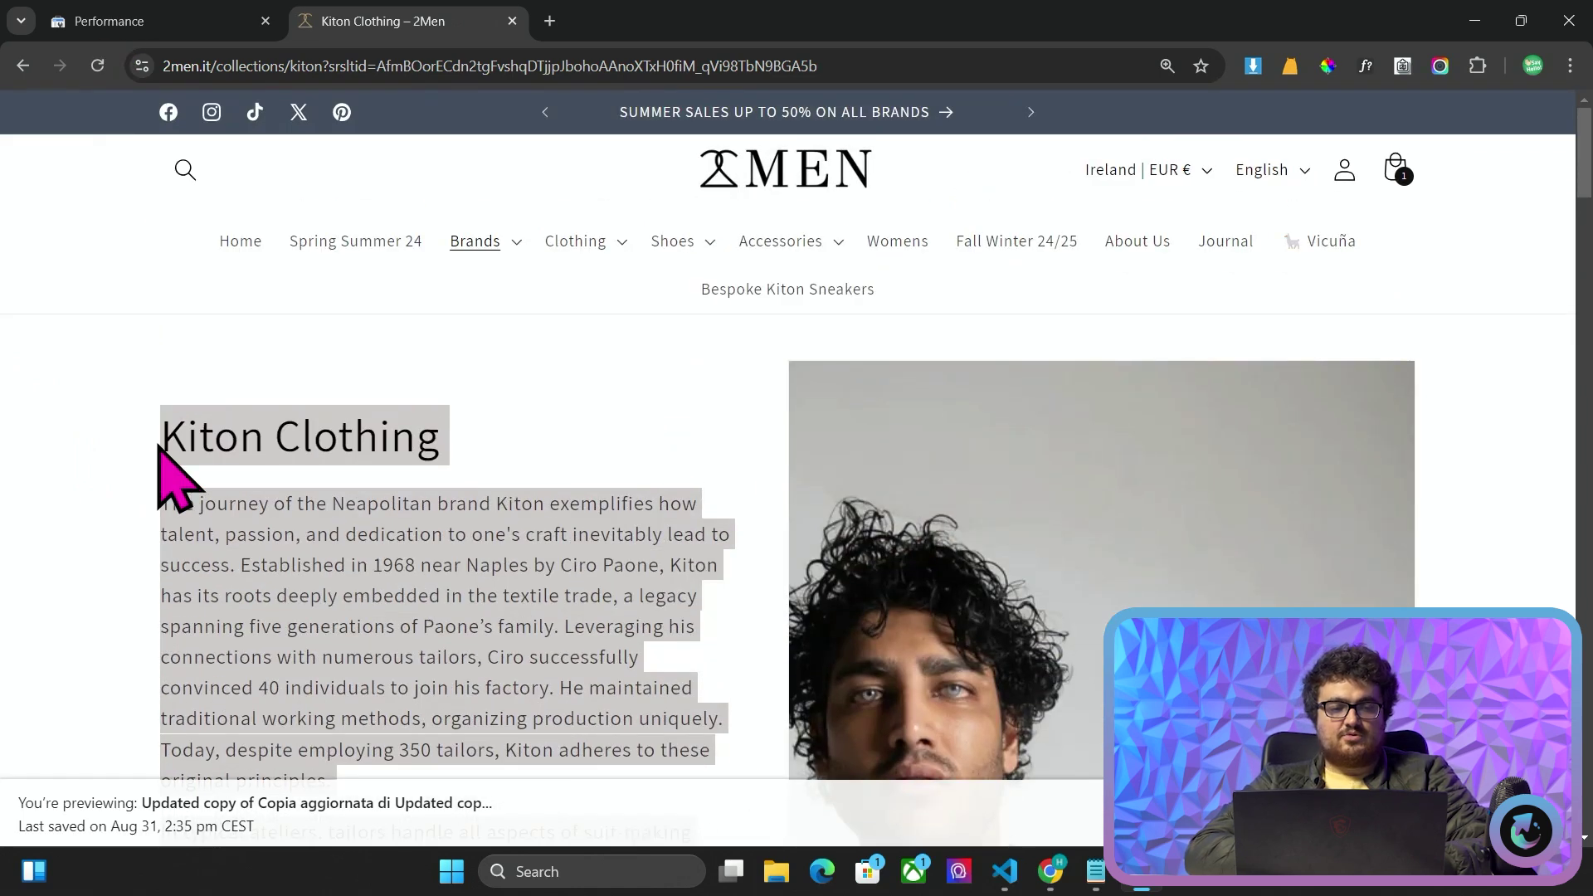
{"action": "scroll", "coordinate": [423, 514], "scroll_direction": "down", "scroll_amount": 8}
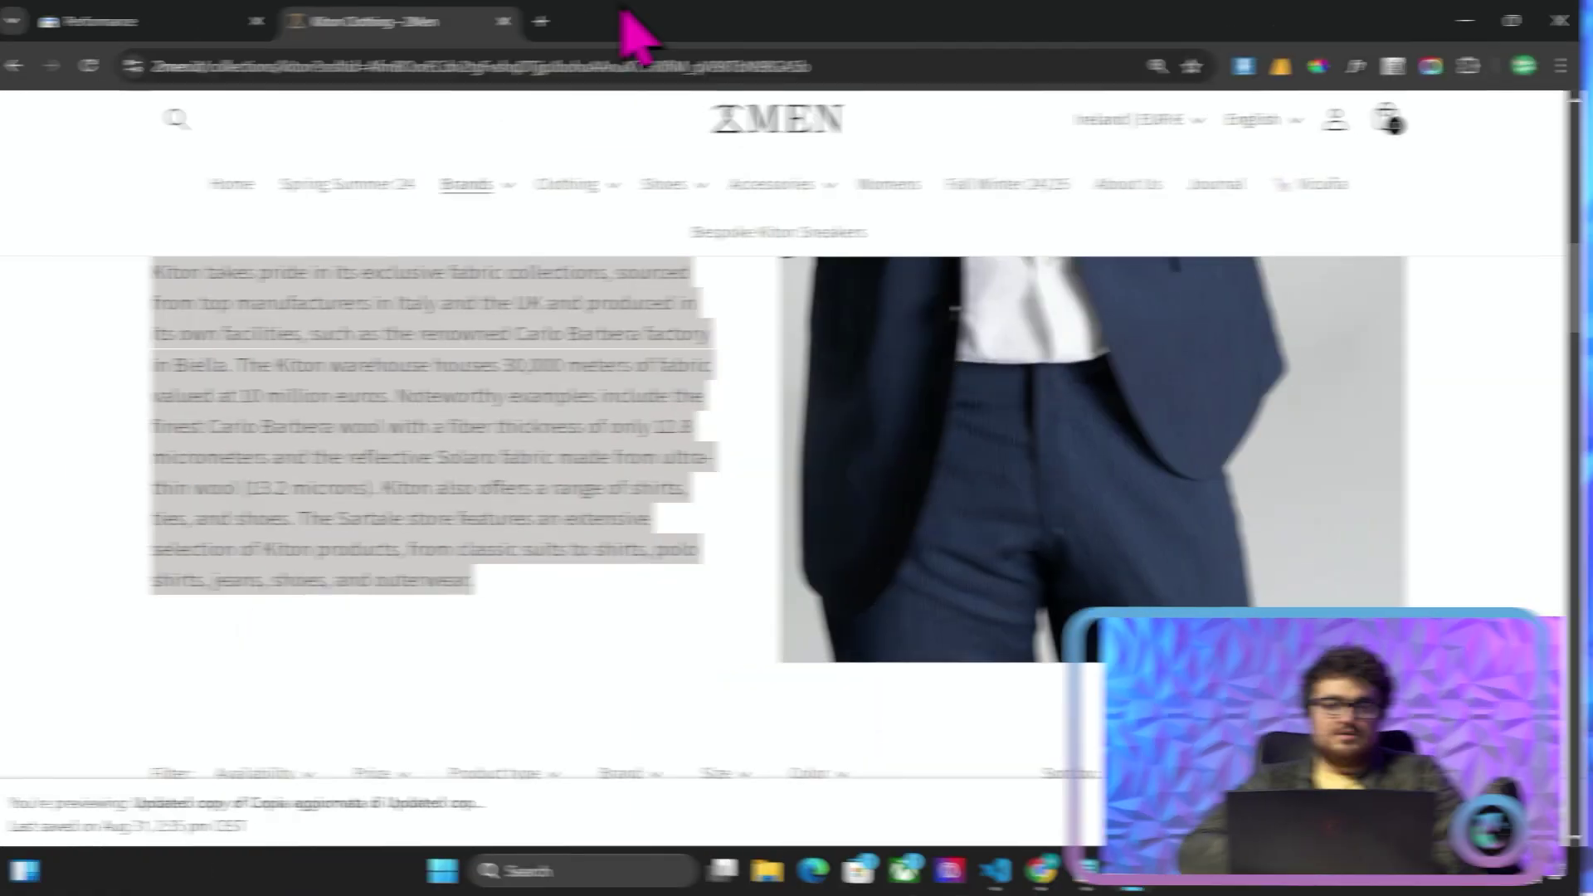
Search Google for 'kiton' in a new tab
{"action": "left_click", "coordinate": [549, 21]}
{"action": "type", "text": "kiton"}
{"action": "key", "text": "Return"}
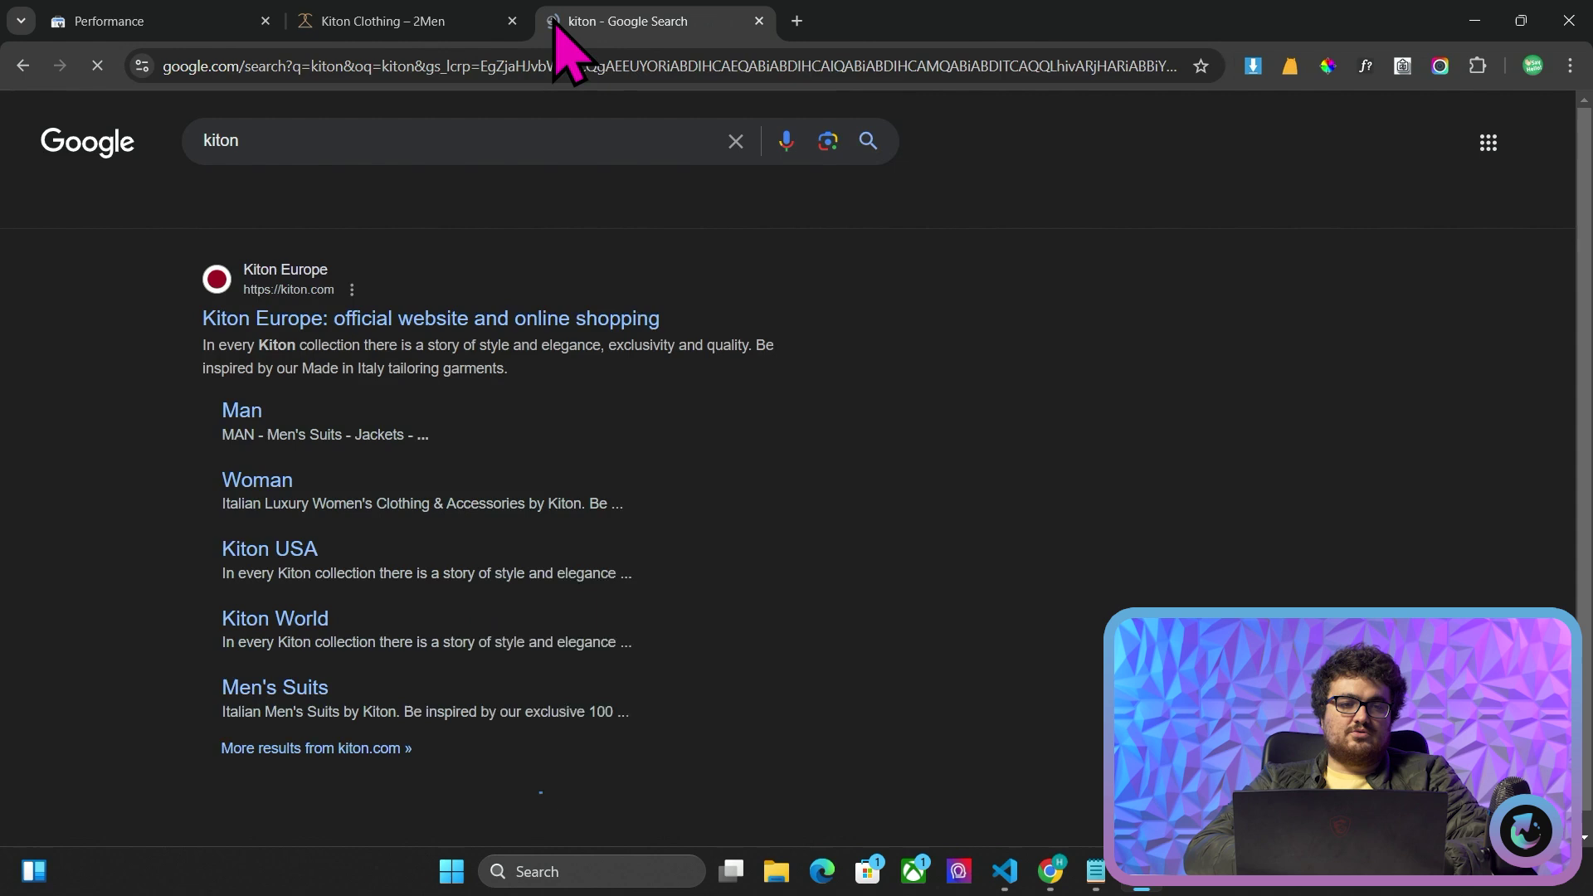
{"action": "key", "text": "alt+Tab"}
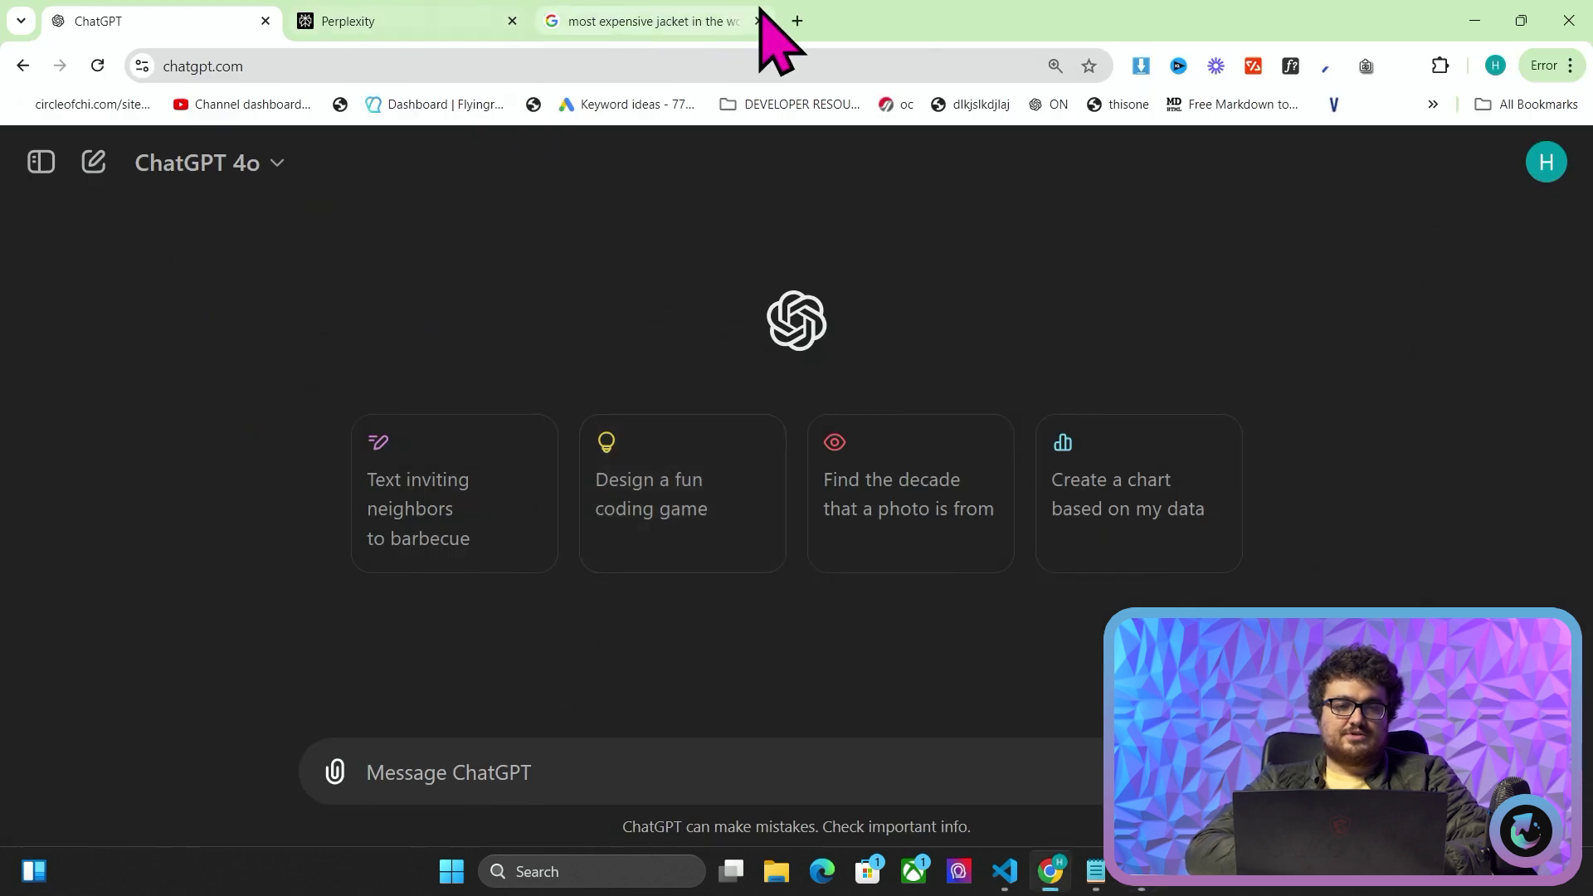
Search Google for 'ahrefs serp checker' in another new tab
{"action": "left_click", "coordinate": [798, 20]}
{"action": "type", "text": "ahrefs.com"}
{"action": "key", "text": "alt+Tab"}
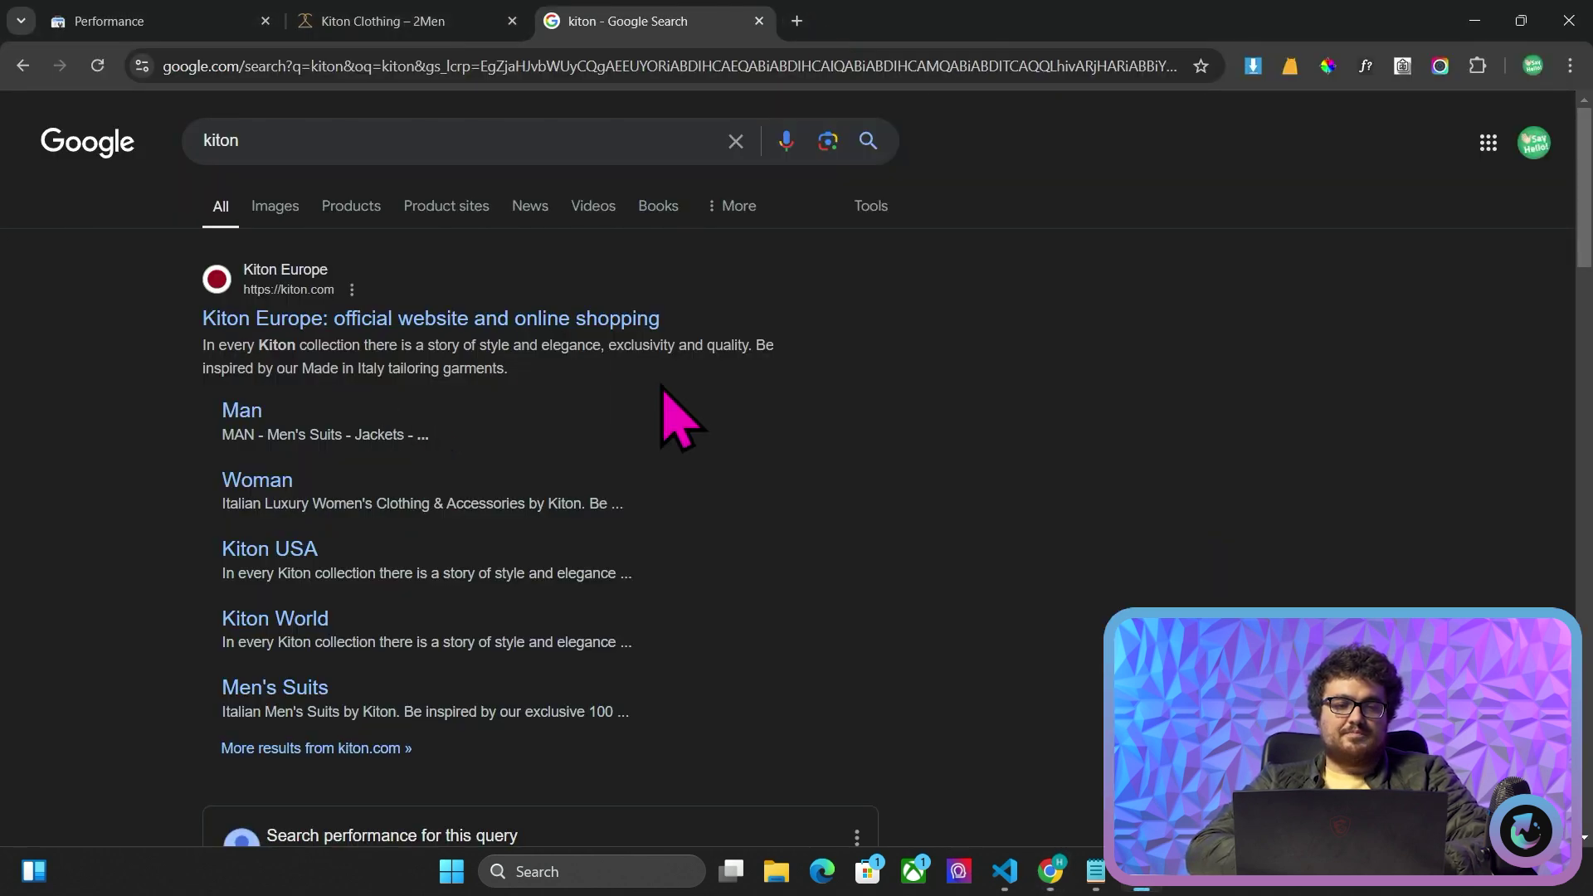
{"action": "scroll", "coordinate": [664, 389], "scroll_direction": "down", "scroll_amount": 2}
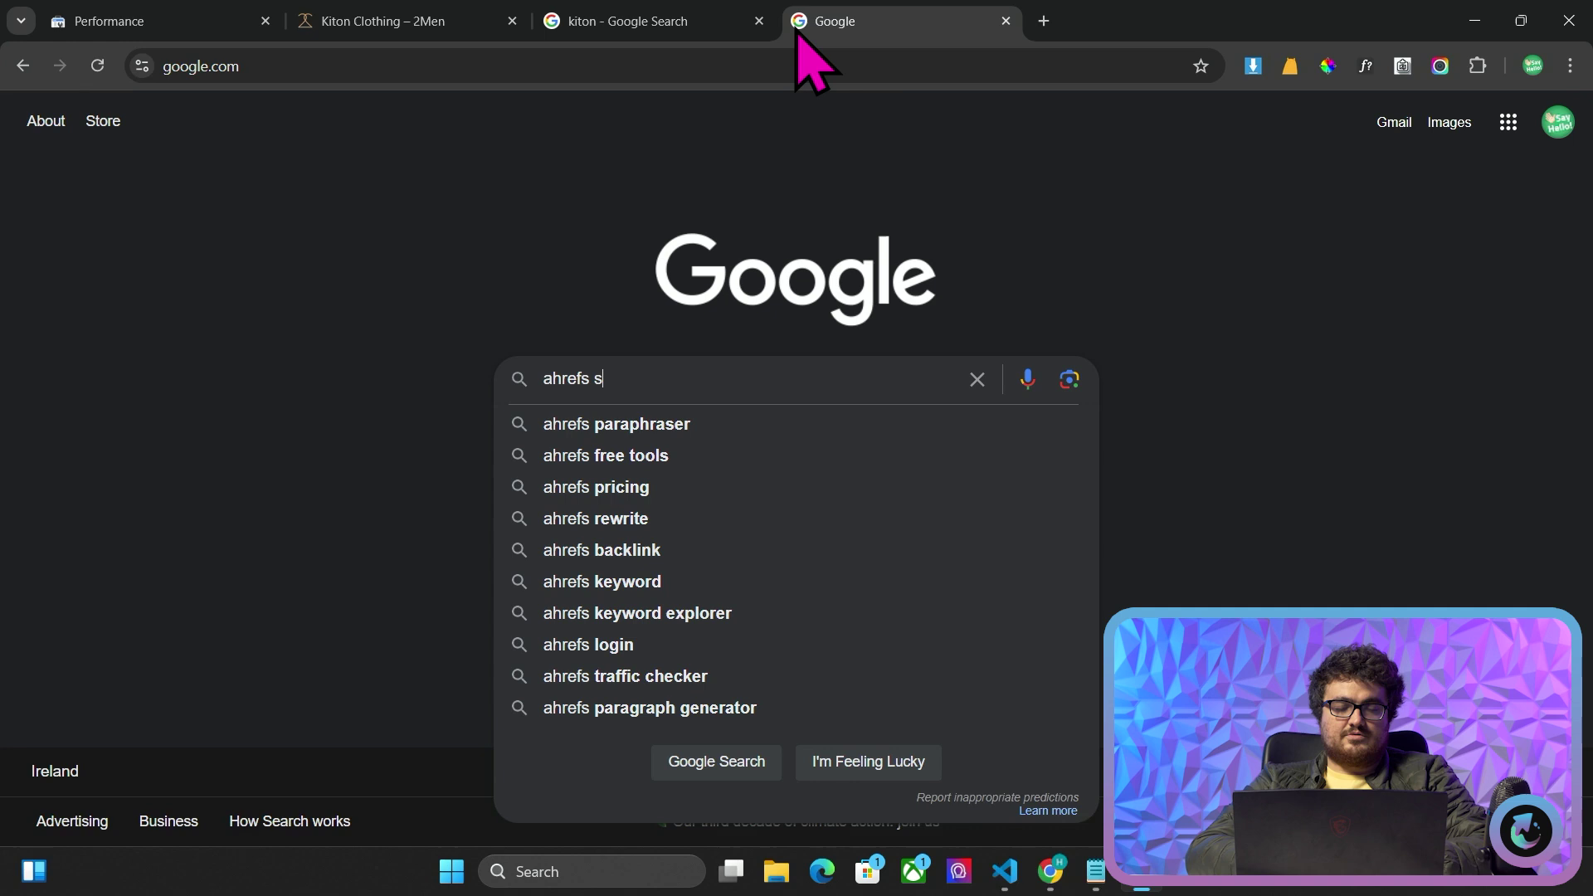
{"action": "type", "text": "hecker"}
{"action": "key", "text": "Return"}
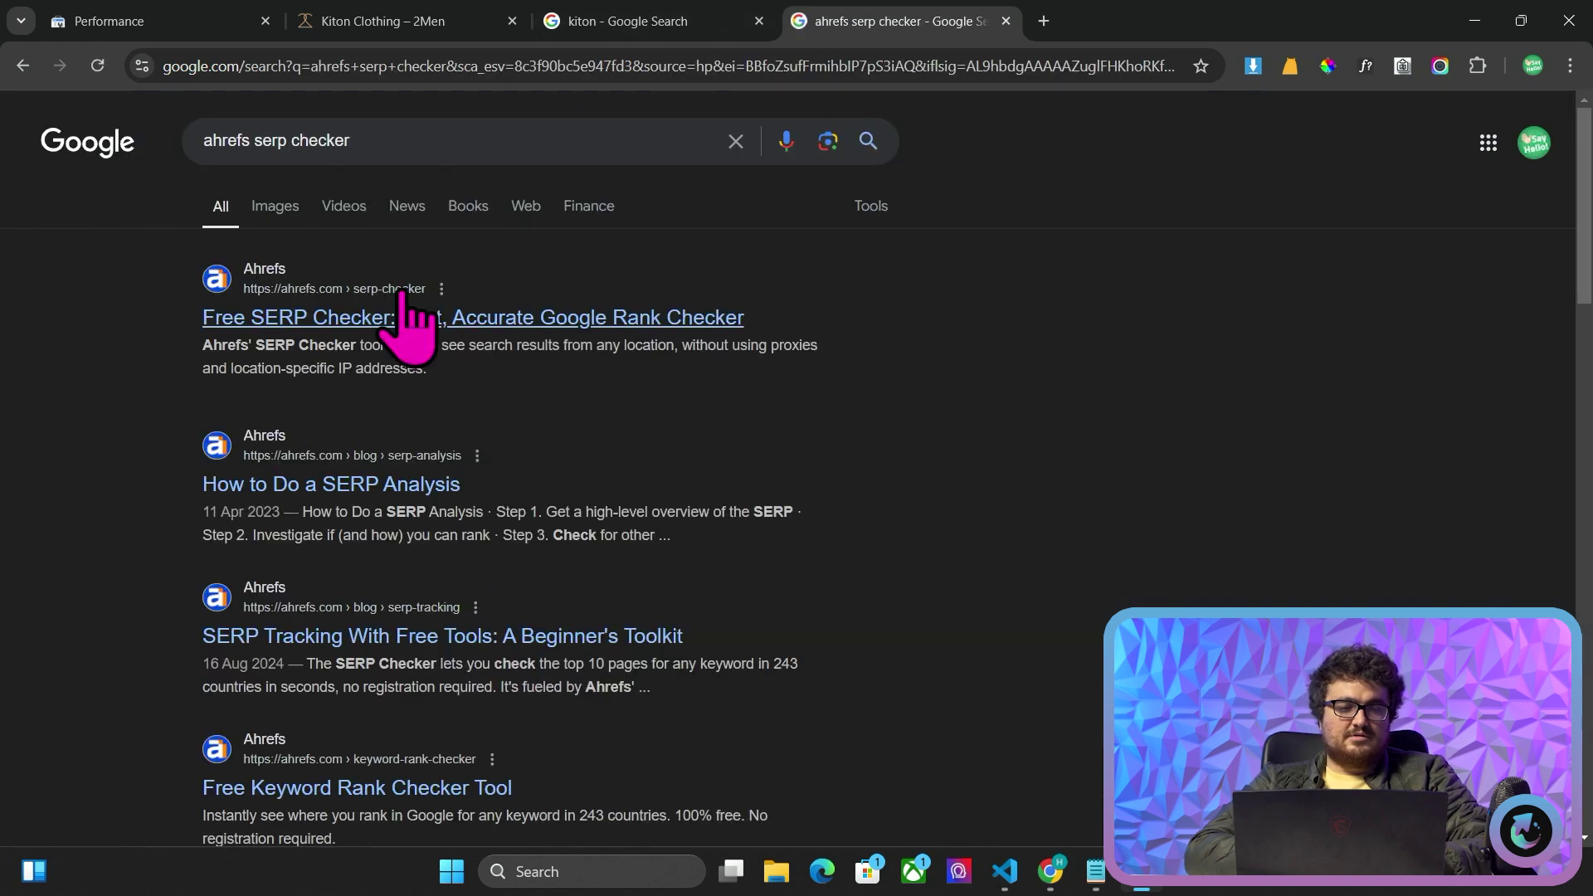
Run Ahrefs' free SERP Checker for 'kiton' and review the US top 10 results
{"action": "left_click", "coordinate": [404, 313]}
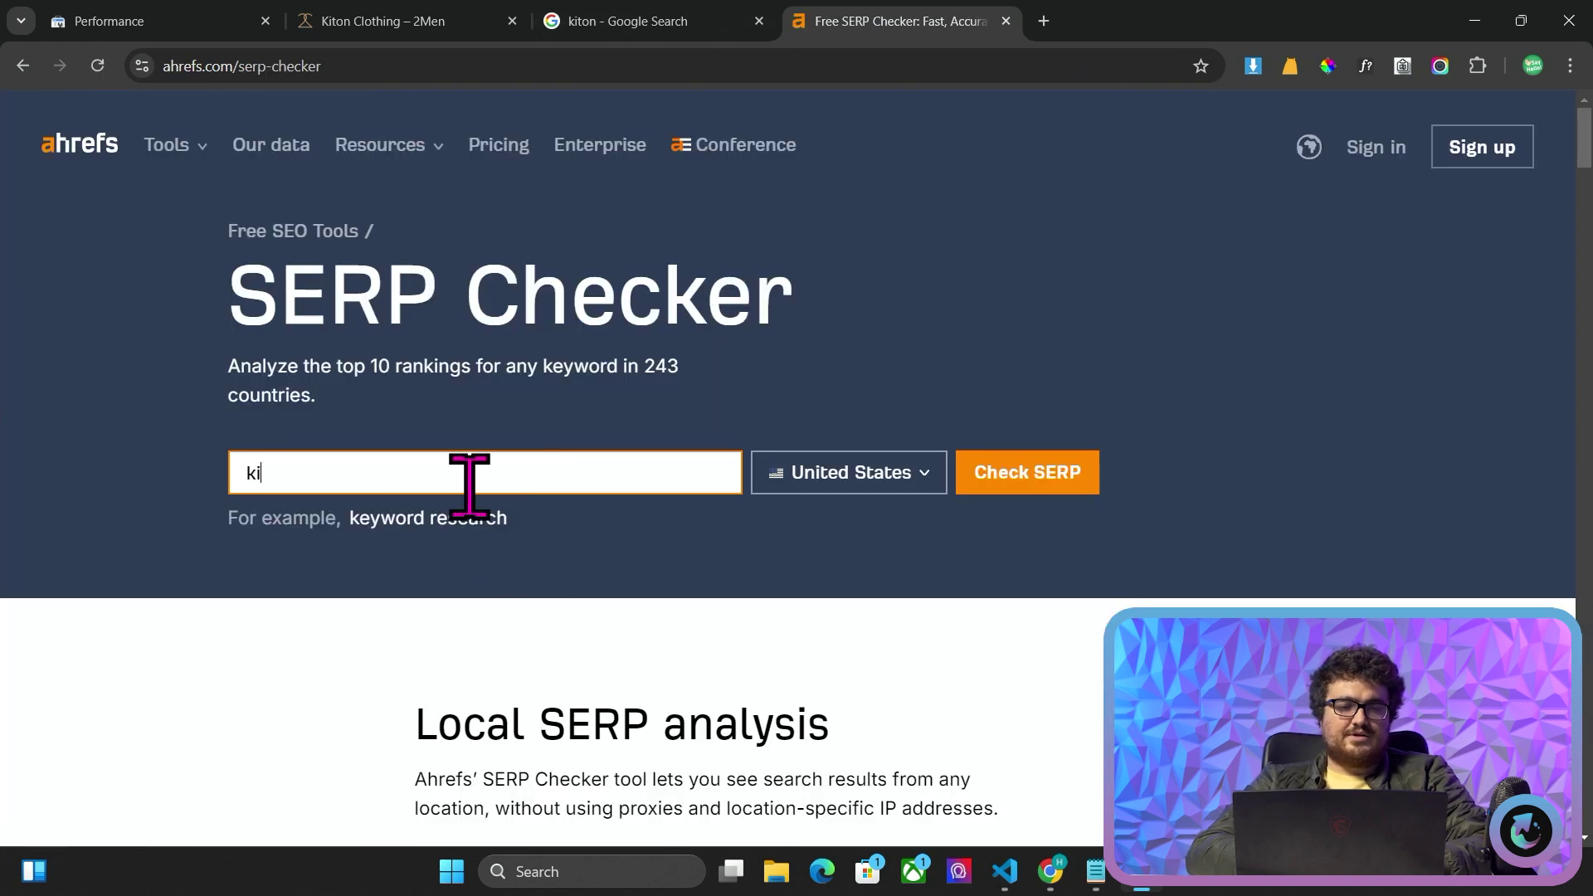
{"action": "left_click", "coordinate": [1062, 476]}
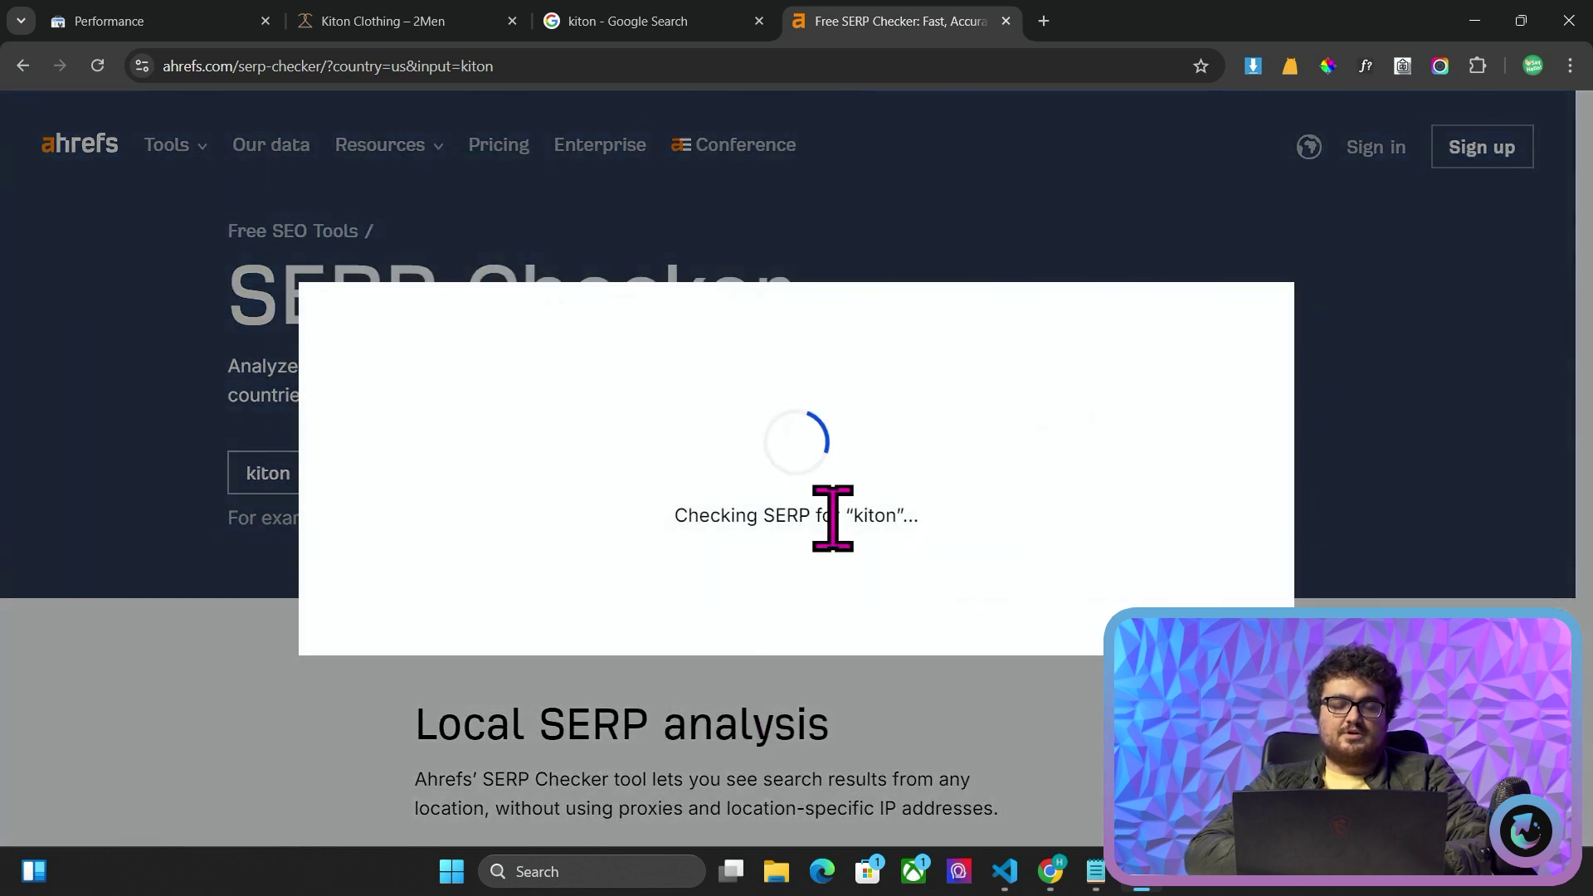
{"action": "scroll", "coordinate": [730, 540], "scroll_direction": "down", "scroll_amount": 1}
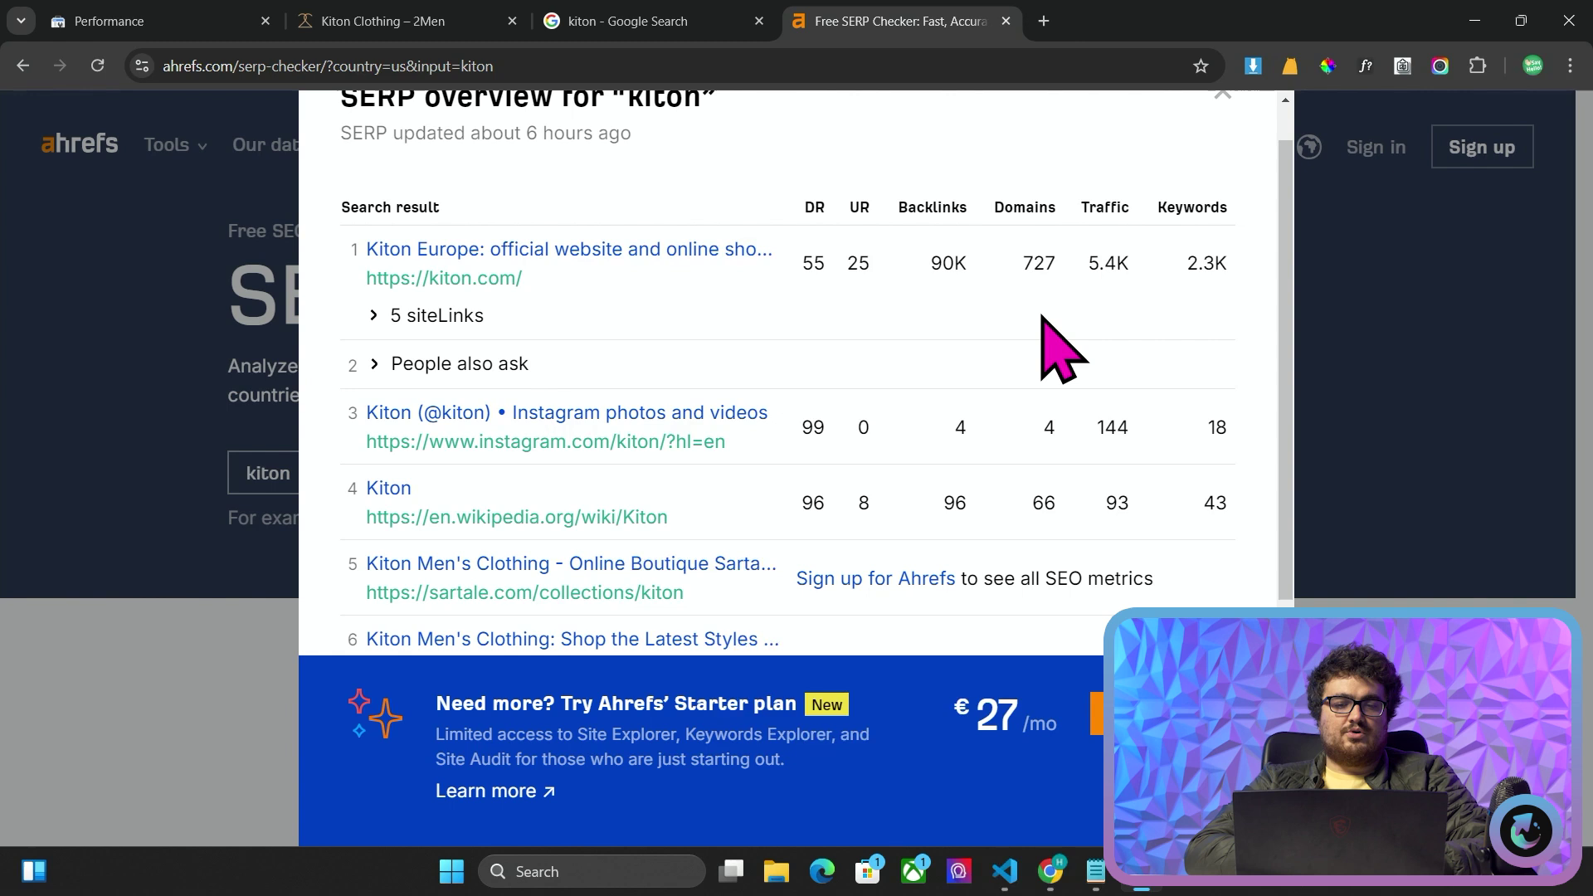
{"action": "scroll", "coordinate": [1062, 349], "scroll_direction": "up", "scroll_amount": 1}
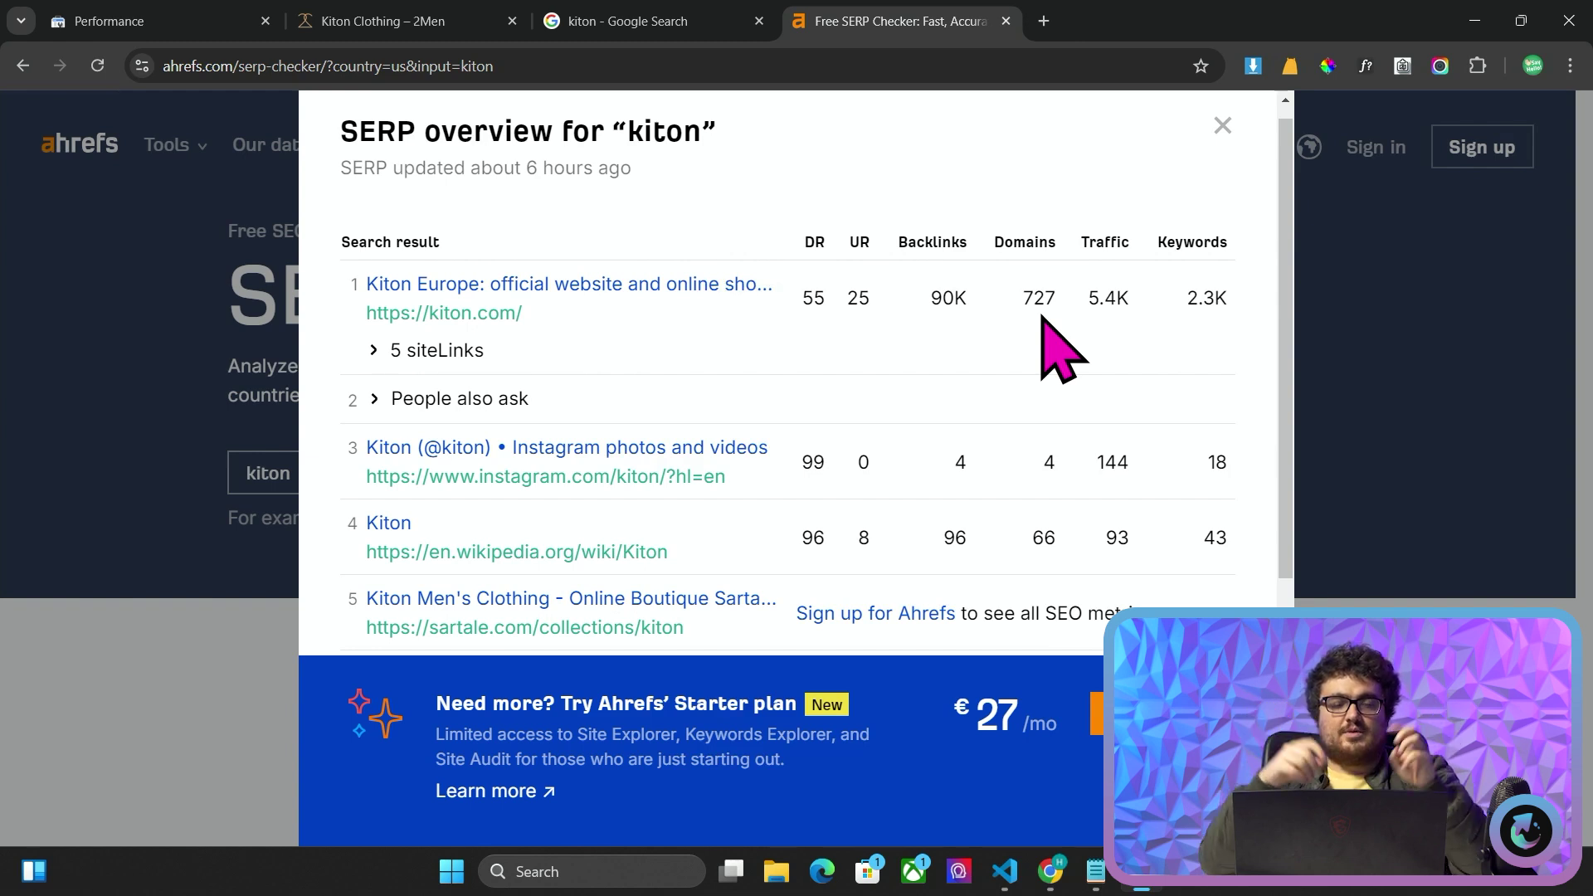
{"action": "scroll", "coordinate": [1061, 349], "scroll_direction": "down", "scroll_amount": 2}
{"action": "scroll", "coordinate": [1043, 315], "scroll_direction": "down", "scroll_amount": 3}
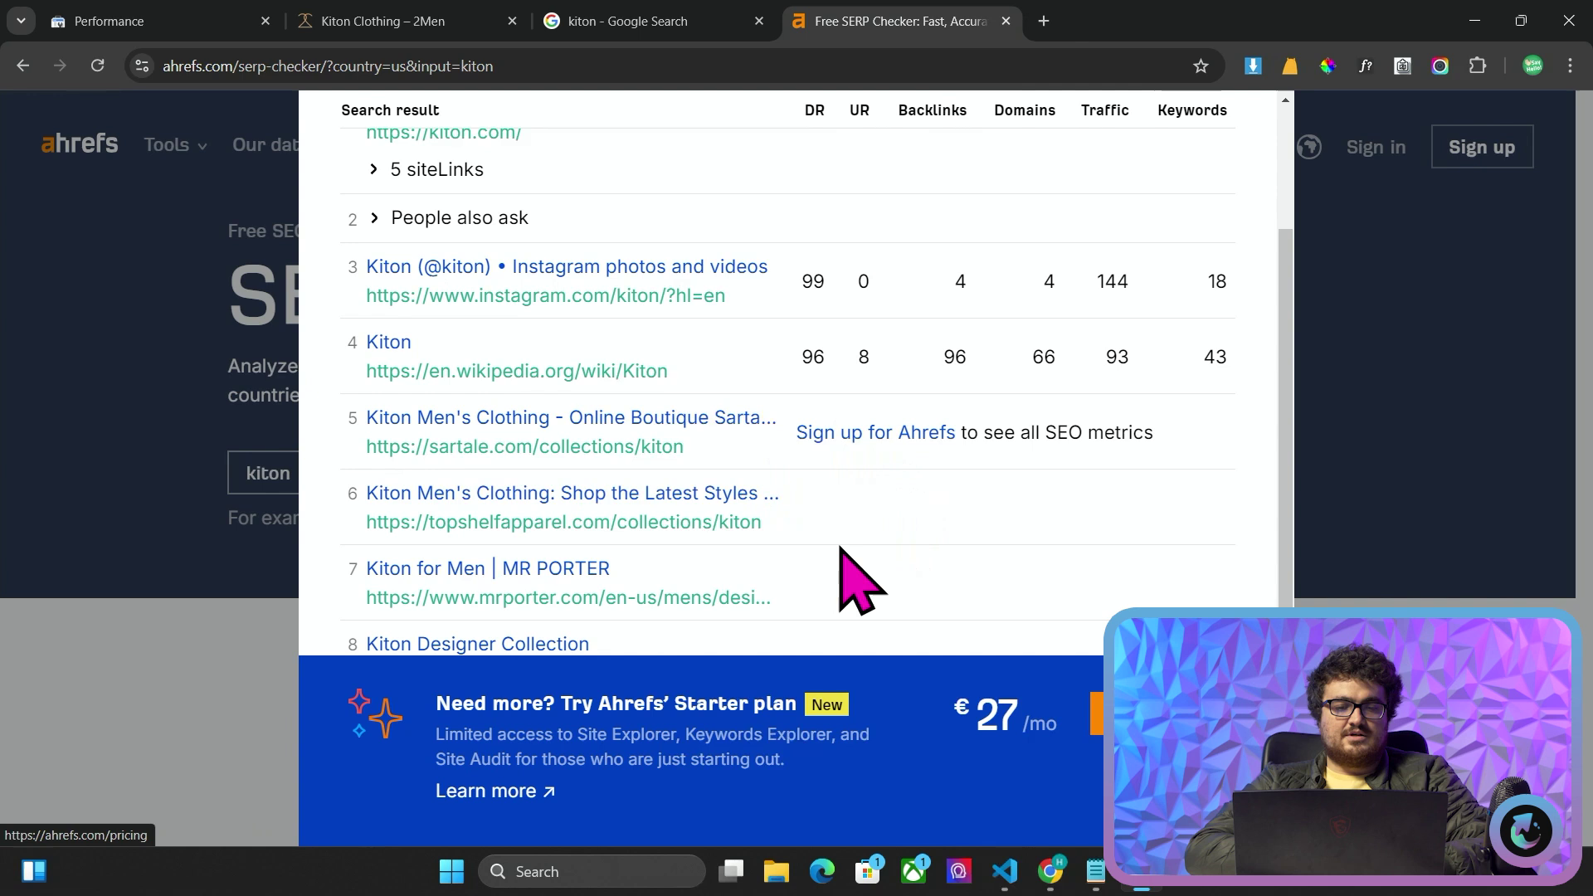
{"action": "scroll", "coordinate": [1155, 381], "scroll_direction": "down", "scroll_amount": 3}
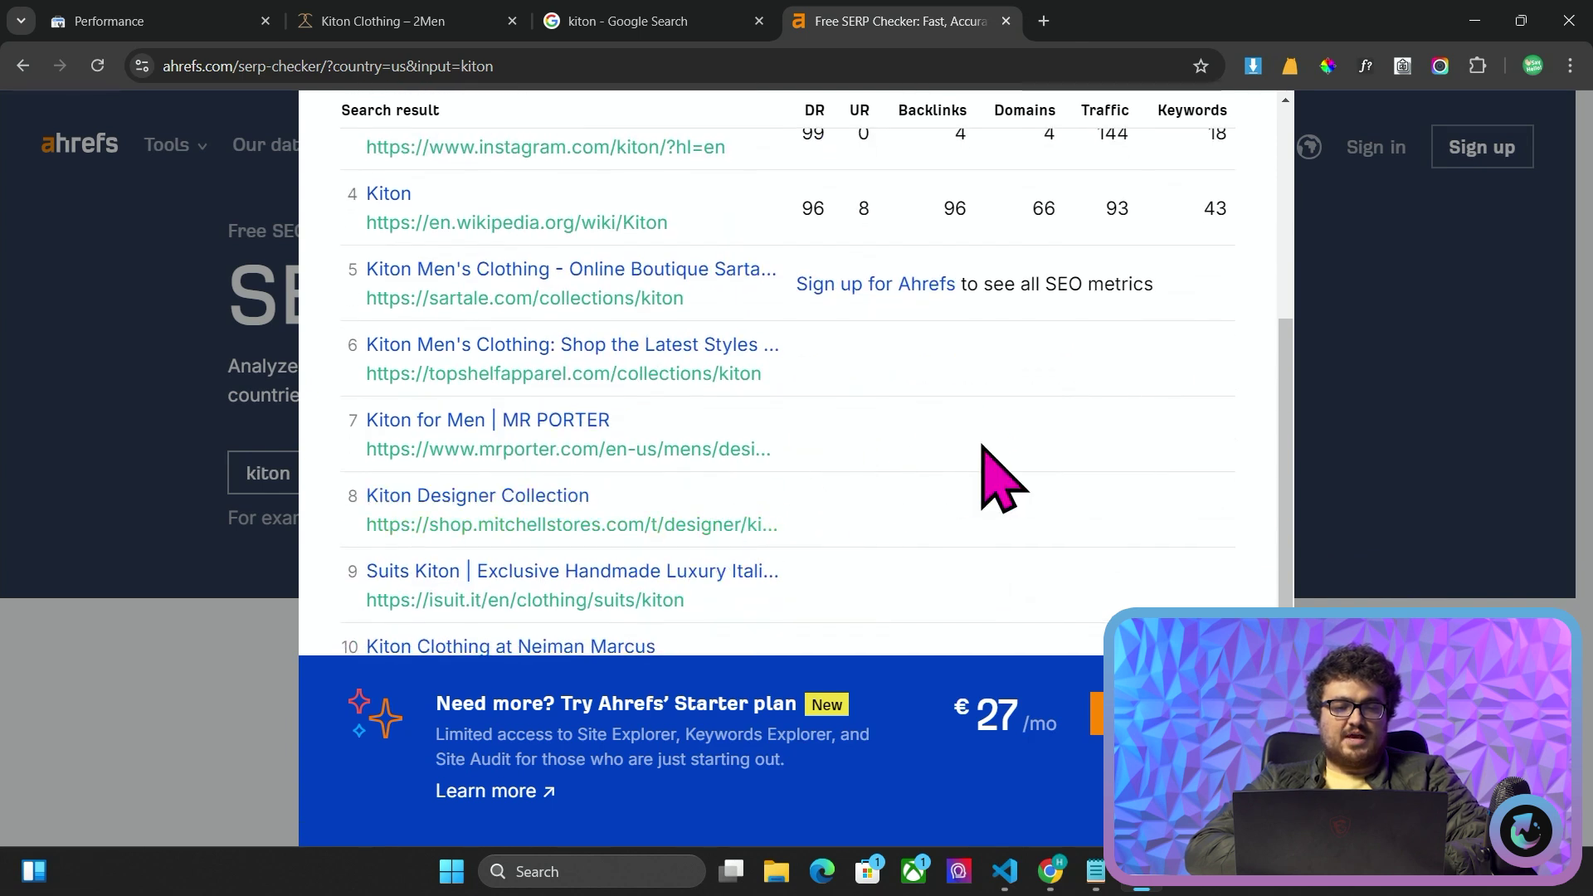
{"action": "scroll", "coordinate": [981, 473], "scroll_direction": "down", "scroll_amount": 1}
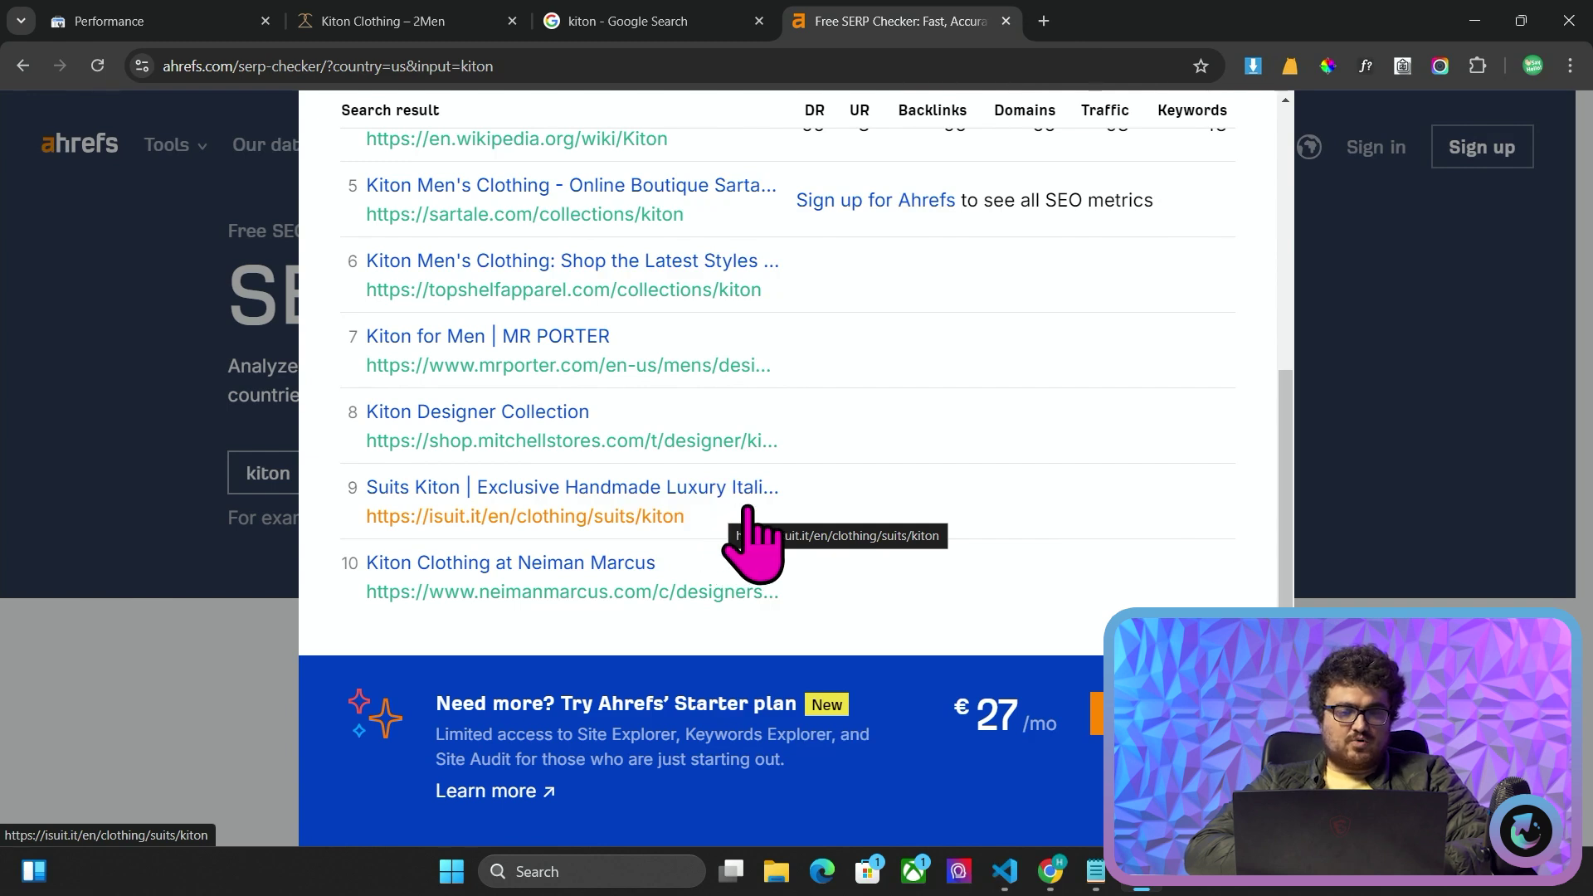
{"action": "scroll", "coordinate": [825, 445], "scroll_direction": "up", "scroll_amount": 3}
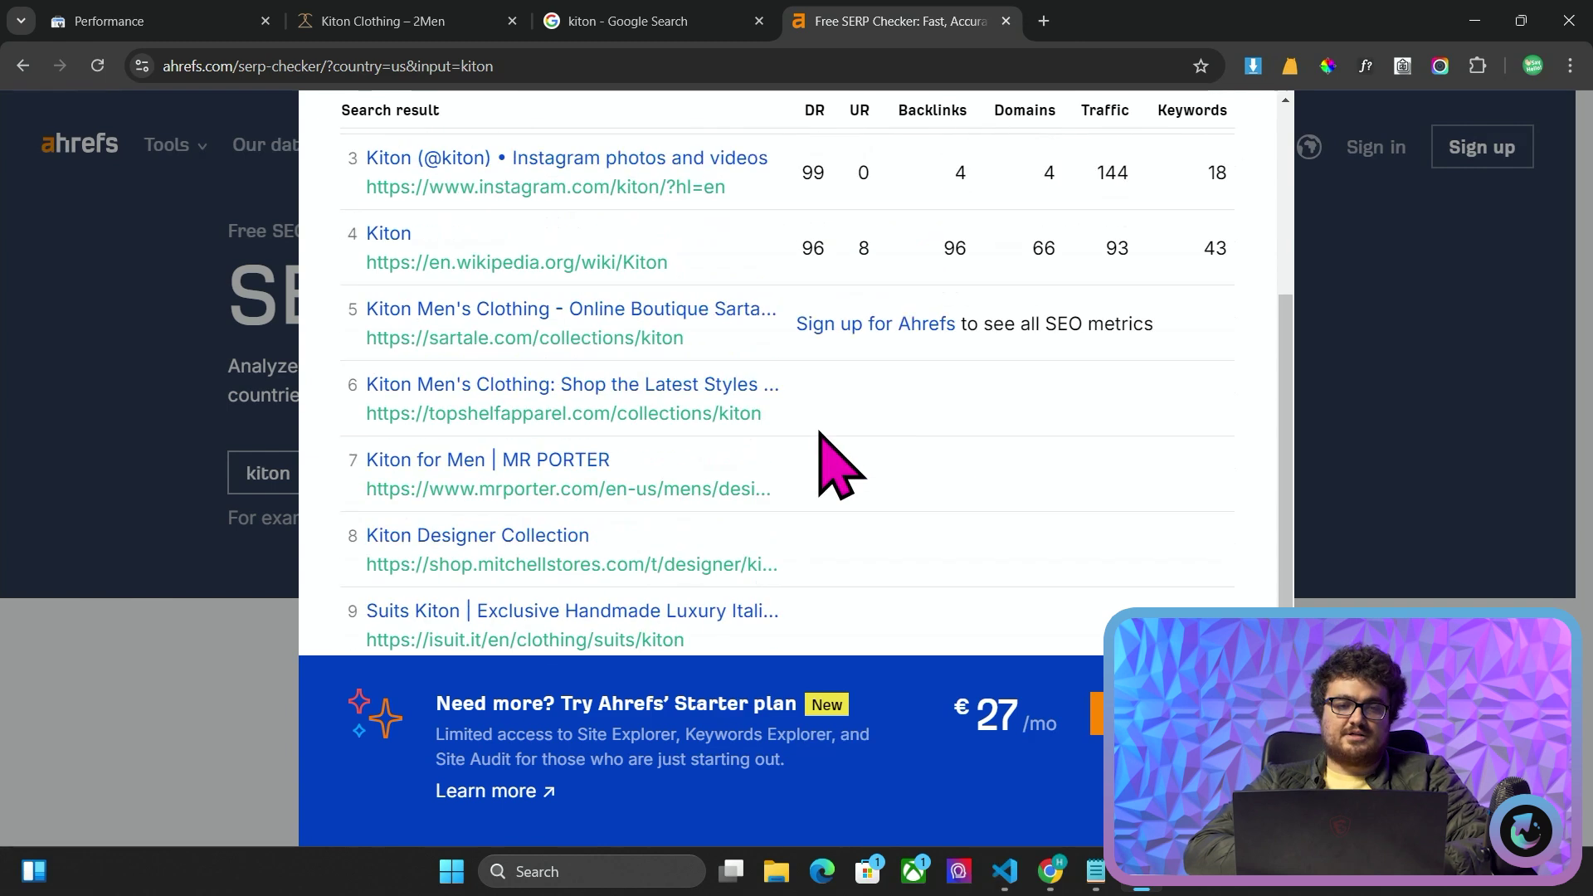
{"action": "scroll", "coordinate": [821, 440], "scroll_direction": "down", "scroll_amount": 3}
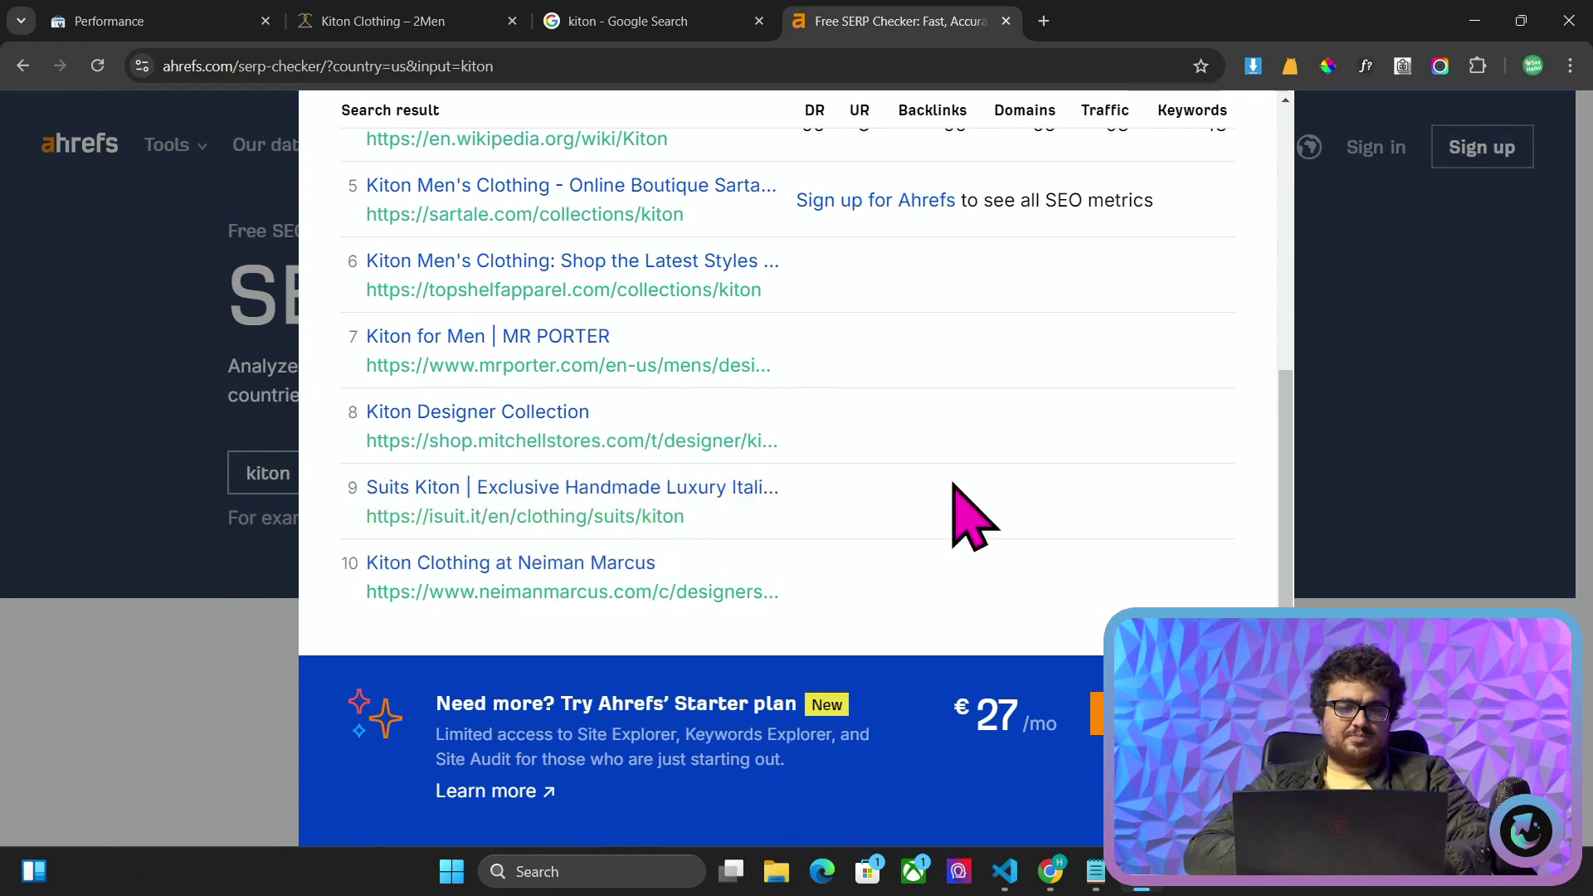
{"action": "scroll", "coordinate": [953, 488], "scroll_direction": "up", "scroll_amount": 1}
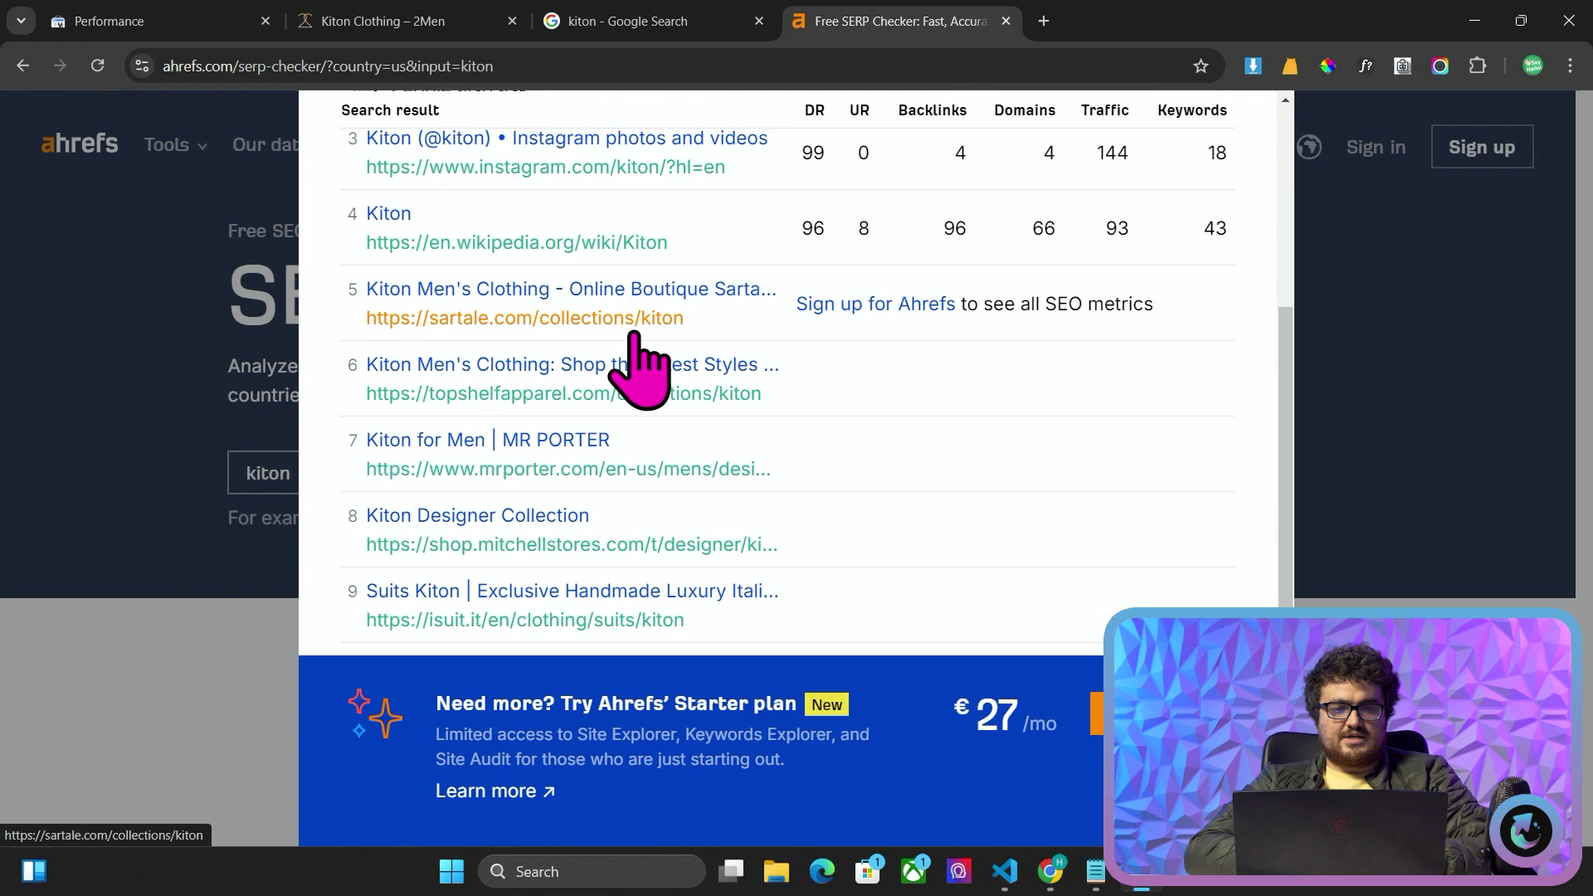
Open Sartale's Kiton collection page, dismiss the location notice and select the brand story
{"action": "left_click", "coordinate": [1161, 21]}
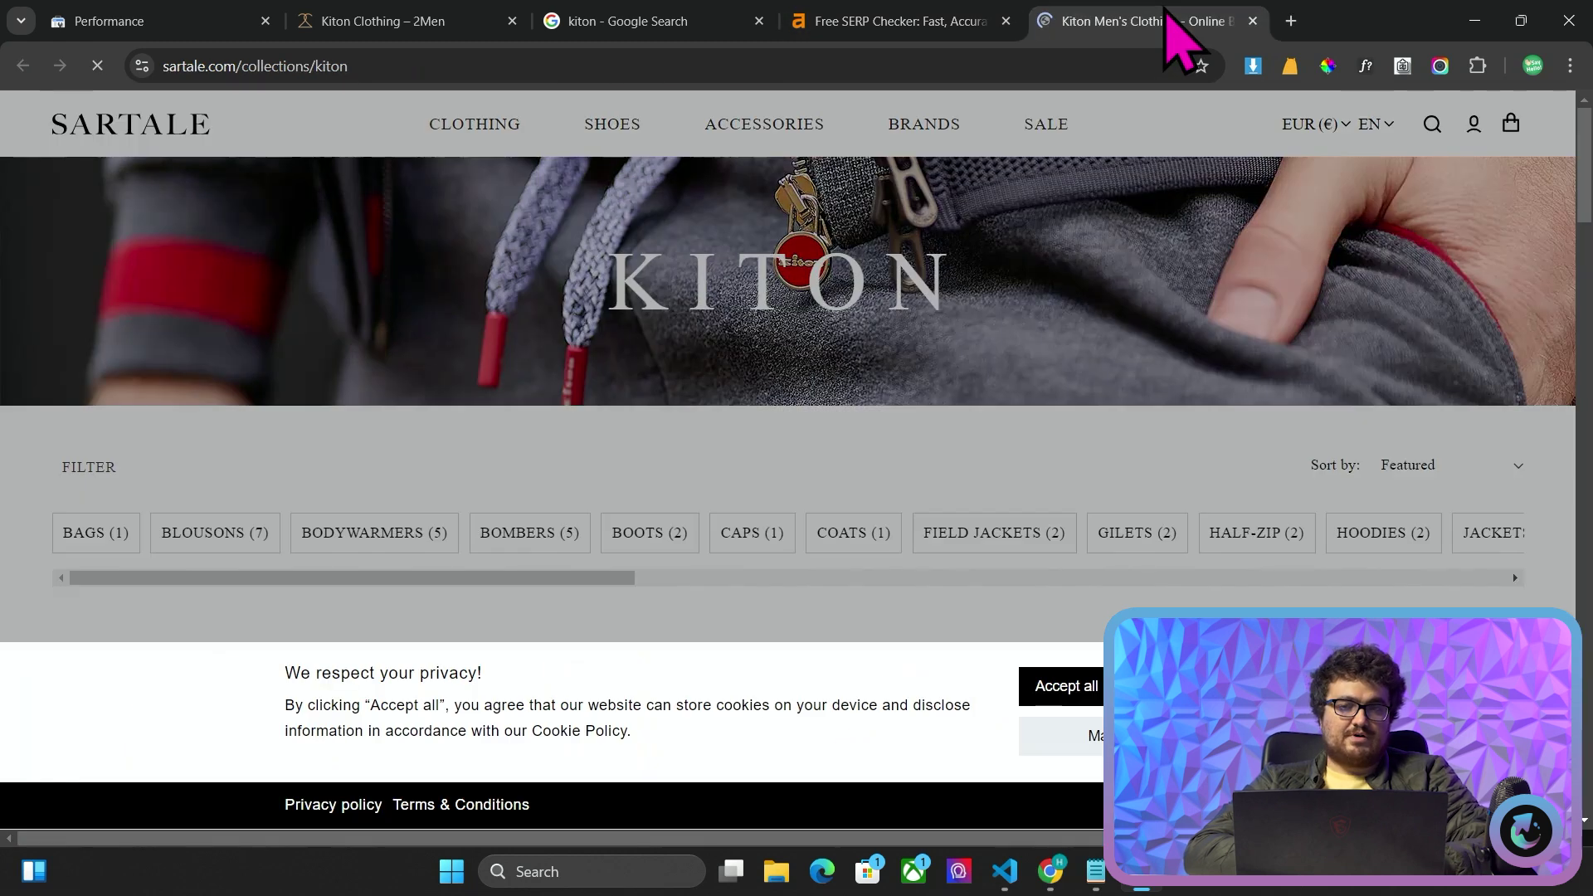
{"action": "scroll", "coordinate": [728, 404], "scroll_direction": "down", "scroll_amount": 3}
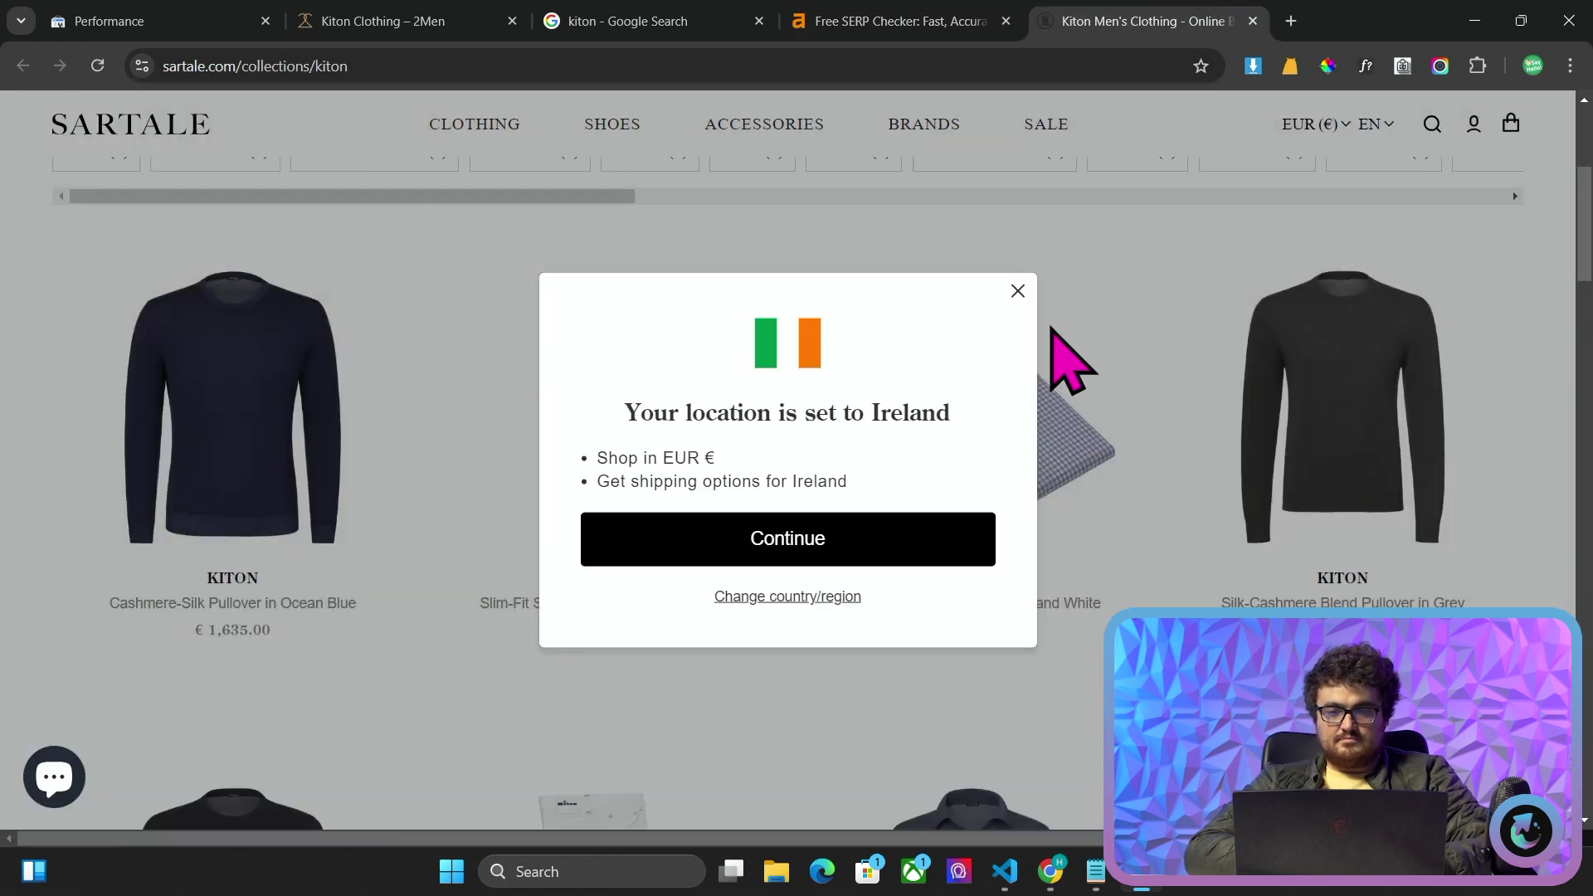
{"action": "left_click", "coordinate": [1041, 319]}
{"action": "scroll", "coordinate": [1352, 345], "scroll_direction": "down", "scroll_amount": 15}
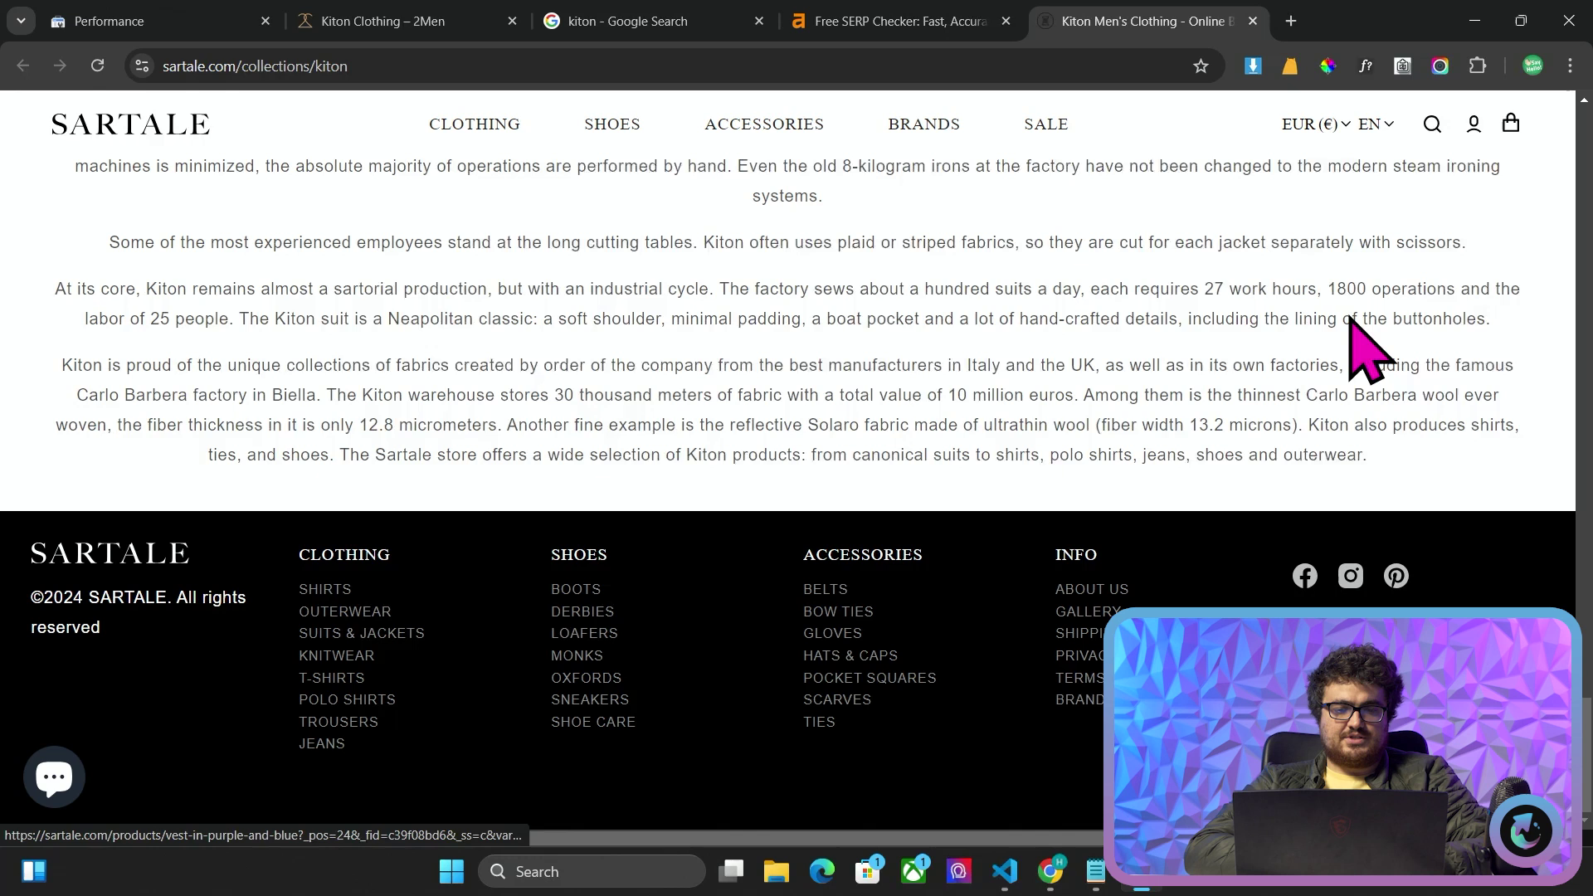
{"action": "scroll", "coordinate": [1360, 331], "scroll_direction": "up", "scroll_amount": 4}
{"action": "left_click_drag", "start_coordinate": [18, 313], "coordinate": [1162, 804]}
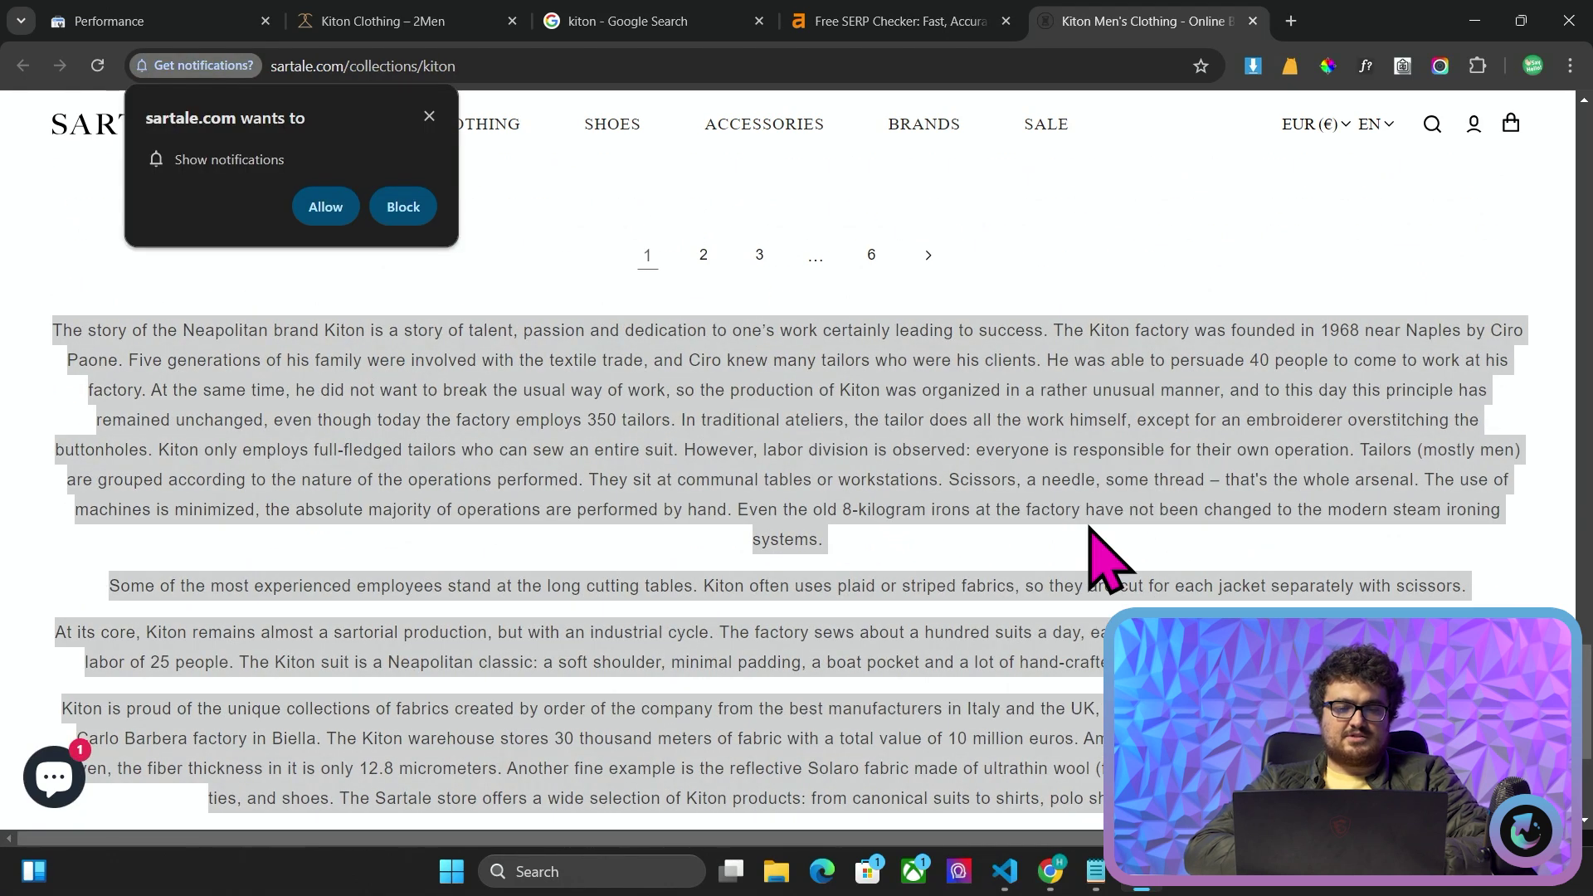
Dismiss the notifications prompt, reselect the whole Kiton story and compare with 2Men's page
{"action": "left_click", "coordinate": [428, 115]}
{"action": "left_click_drag", "start_coordinate": [48, 325], "coordinate": [1162, 804]}
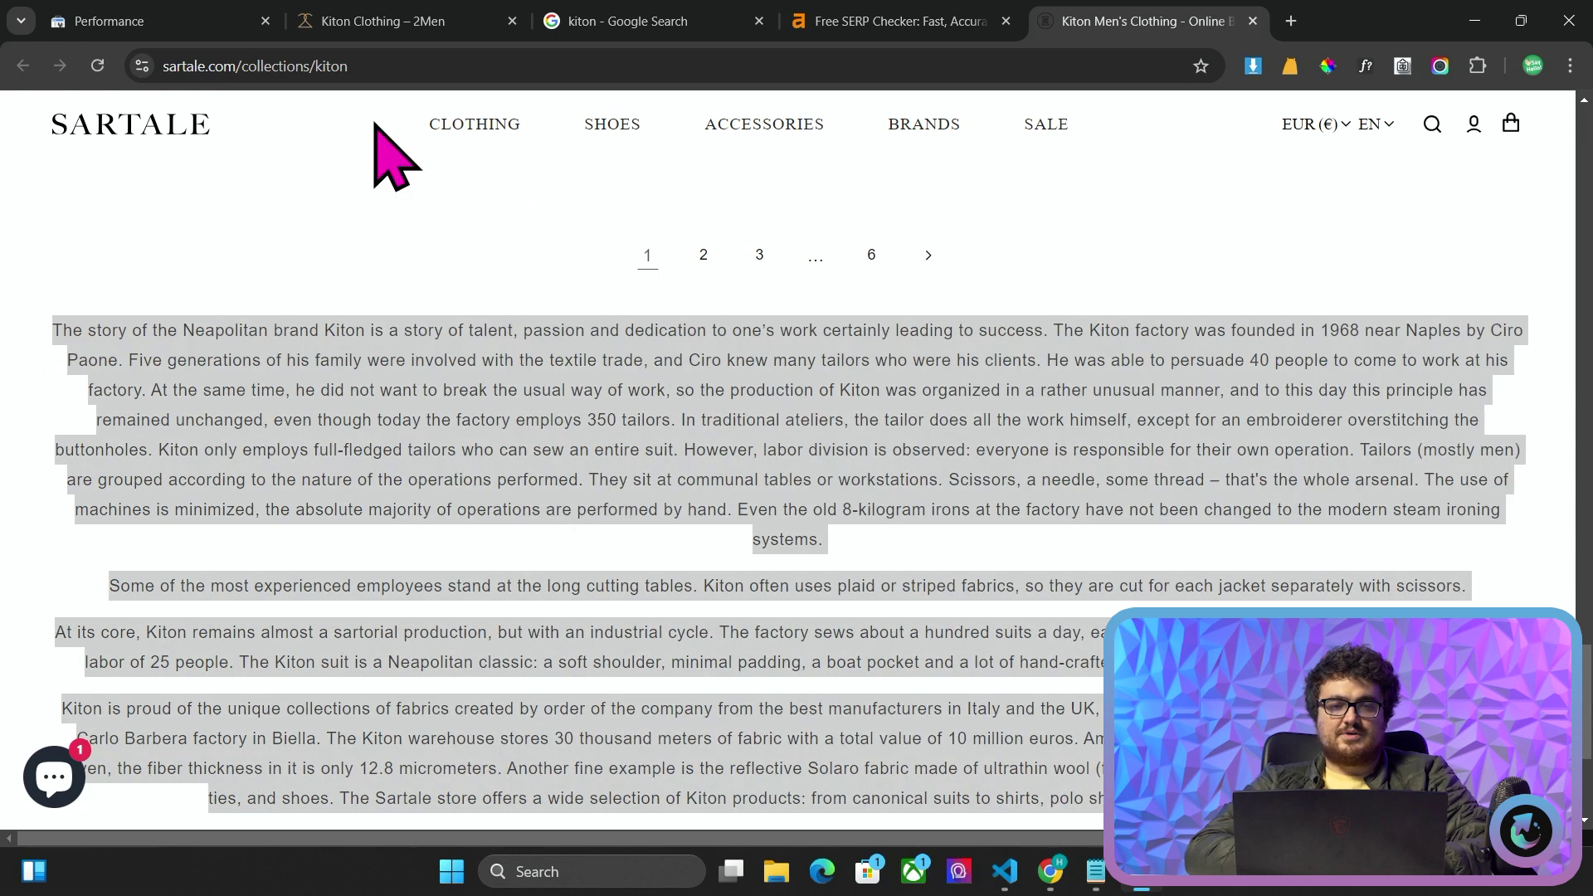
{"action": "left_click", "coordinate": [504, 18]}
{"action": "scroll", "coordinate": [611, 498], "scroll_direction": "up", "scroll_amount": 3}
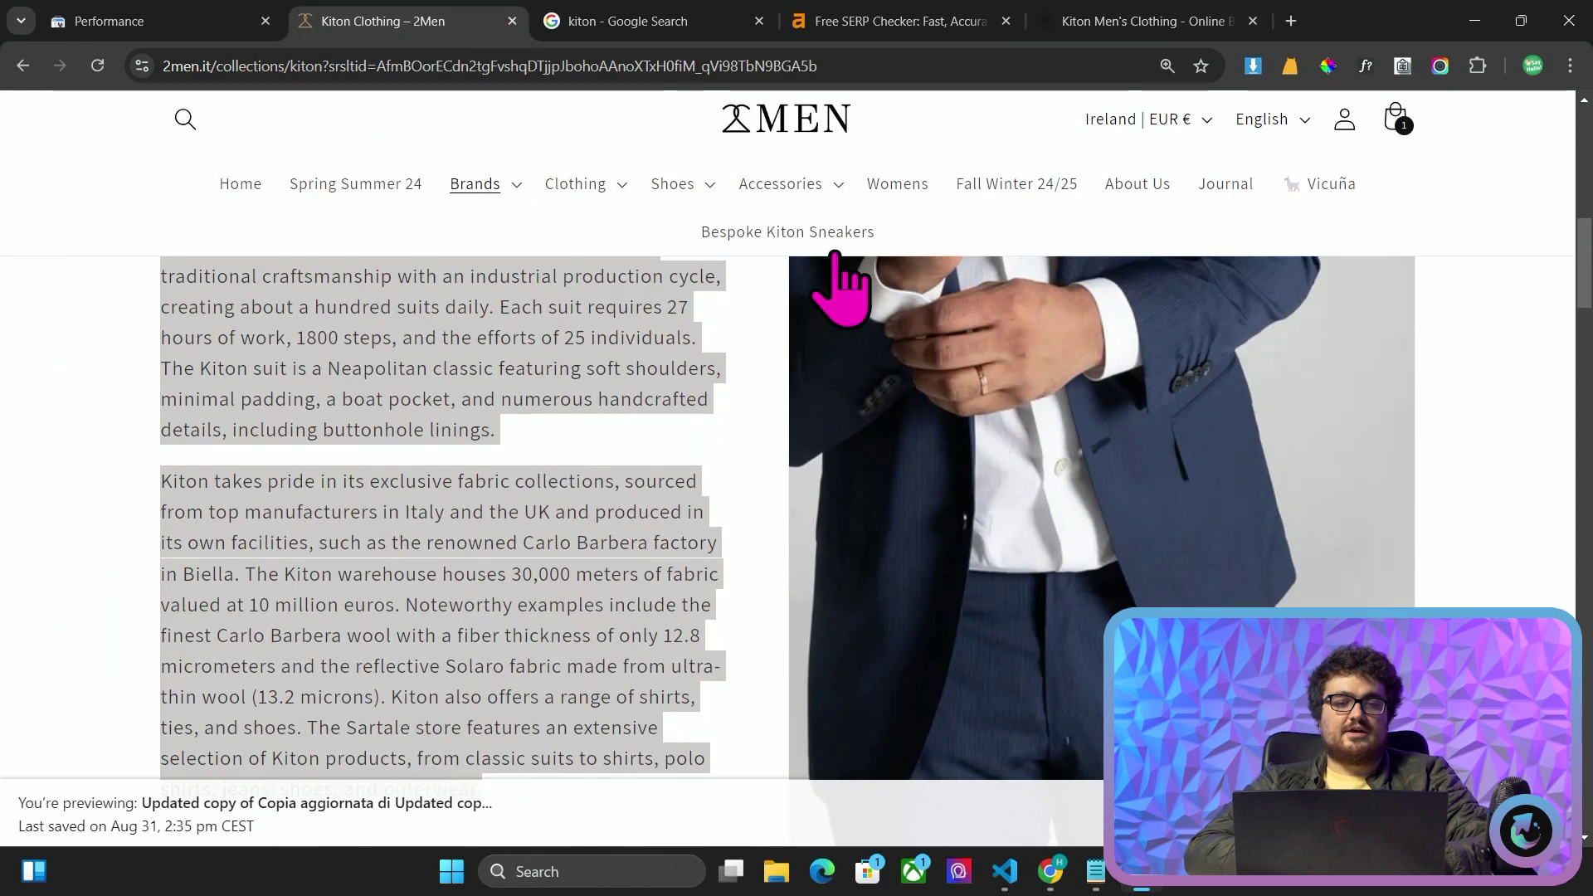
{"action": "left_click", "coordinate": [1115, 22]}
{"action": "scroll", "coordinate": [668, 523], "scroll_direction": "down", "scroll_amount": 1}
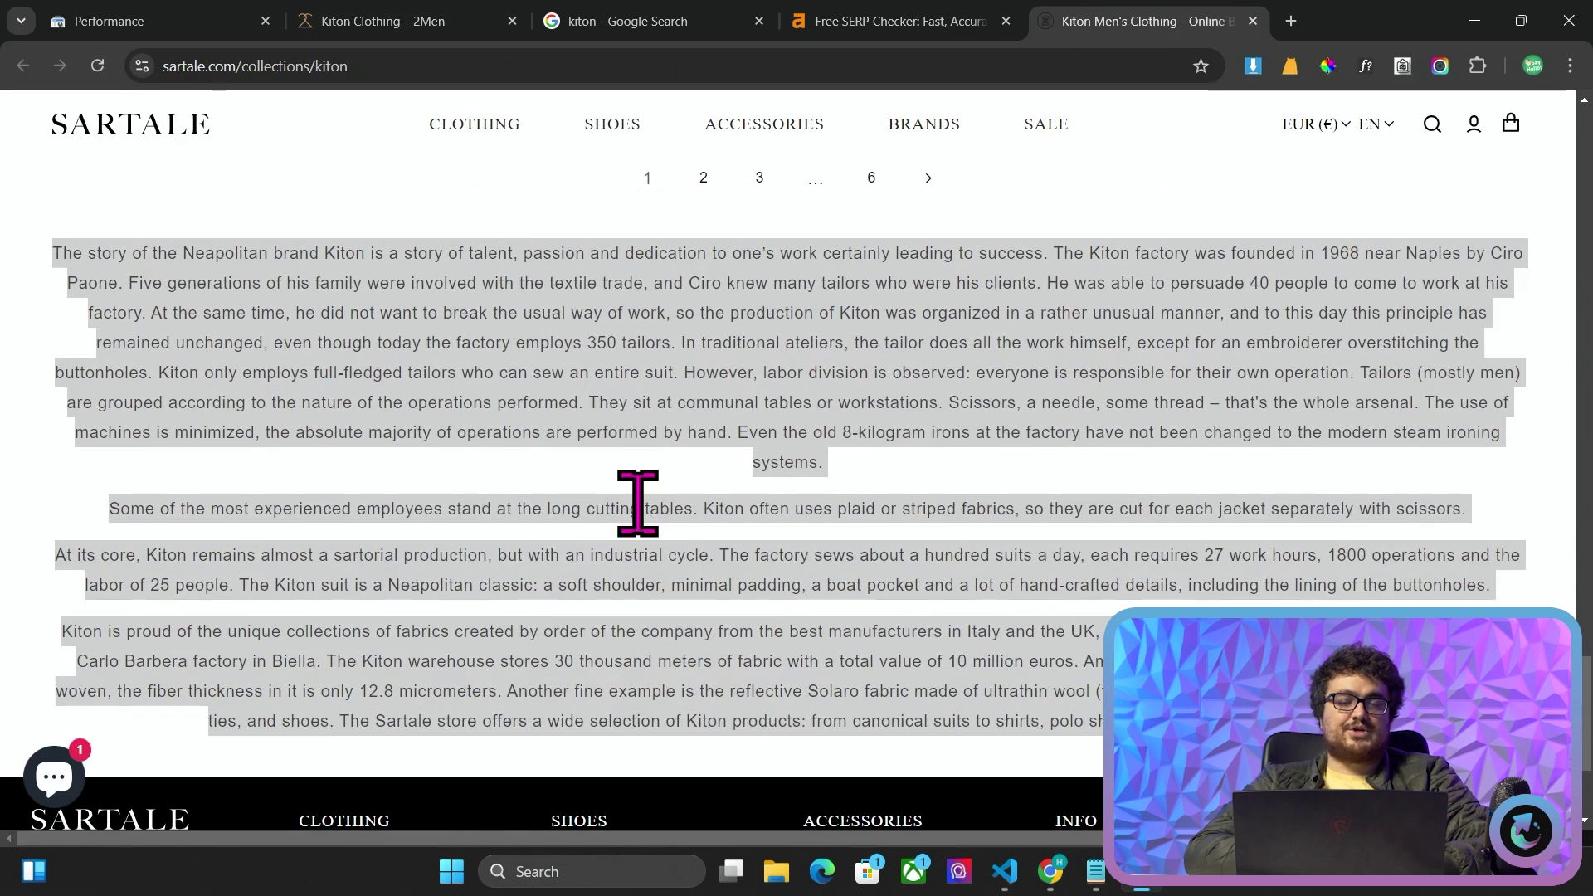
{"action": "key", "text": "alt+Tab"}
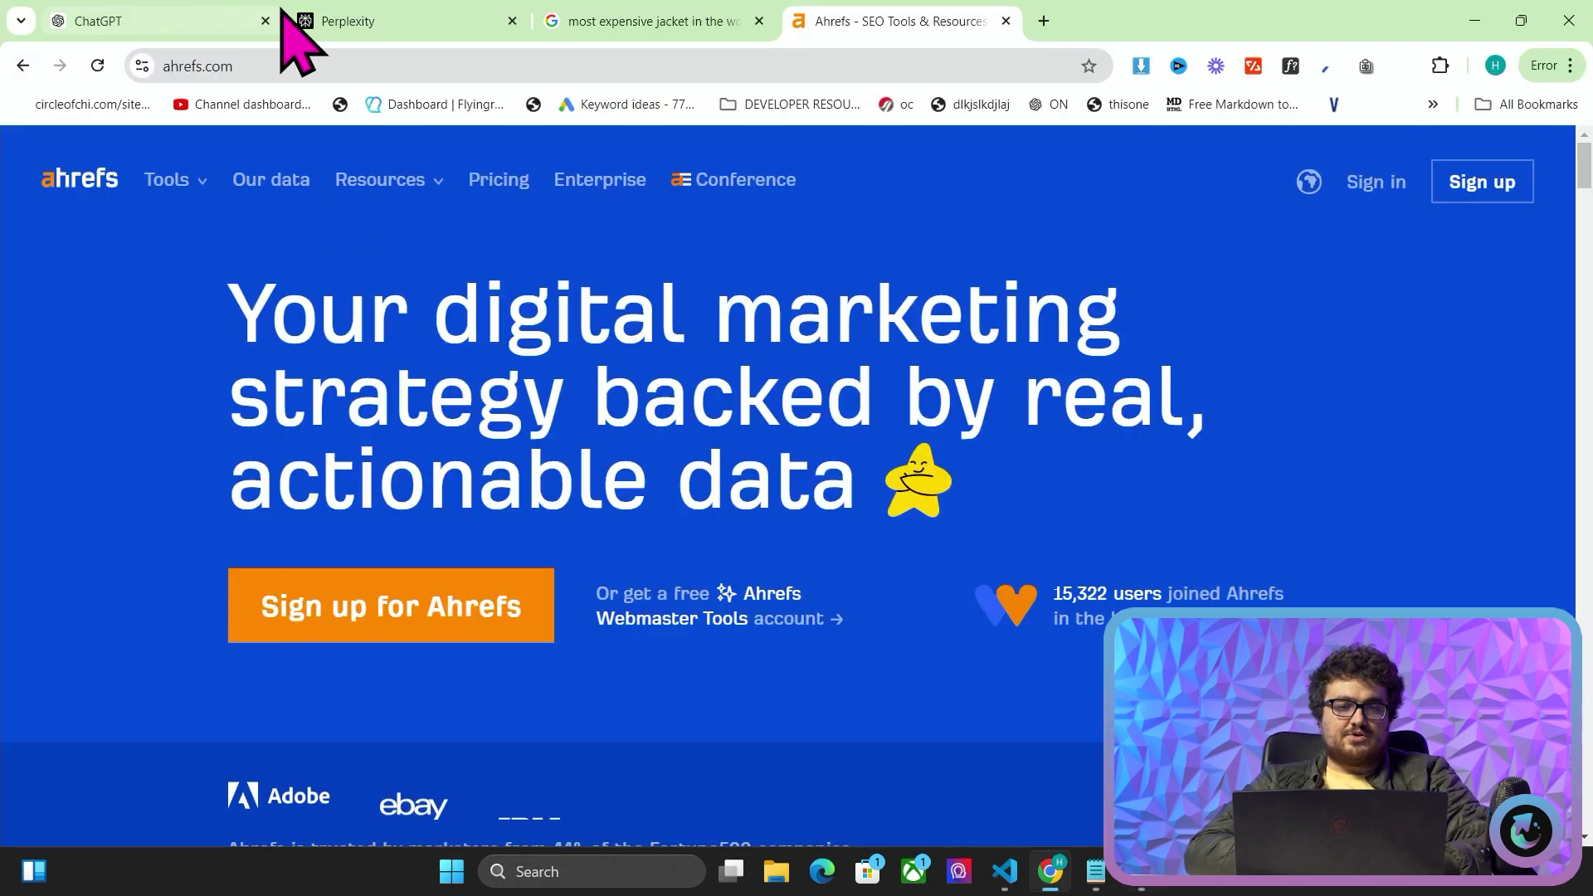
Bring up ChatGPT and switch the model to o1-preview
{"action": "left_click", "coordinate": [213, 17]}
{"action": "key", "text": "alt+Tab"}
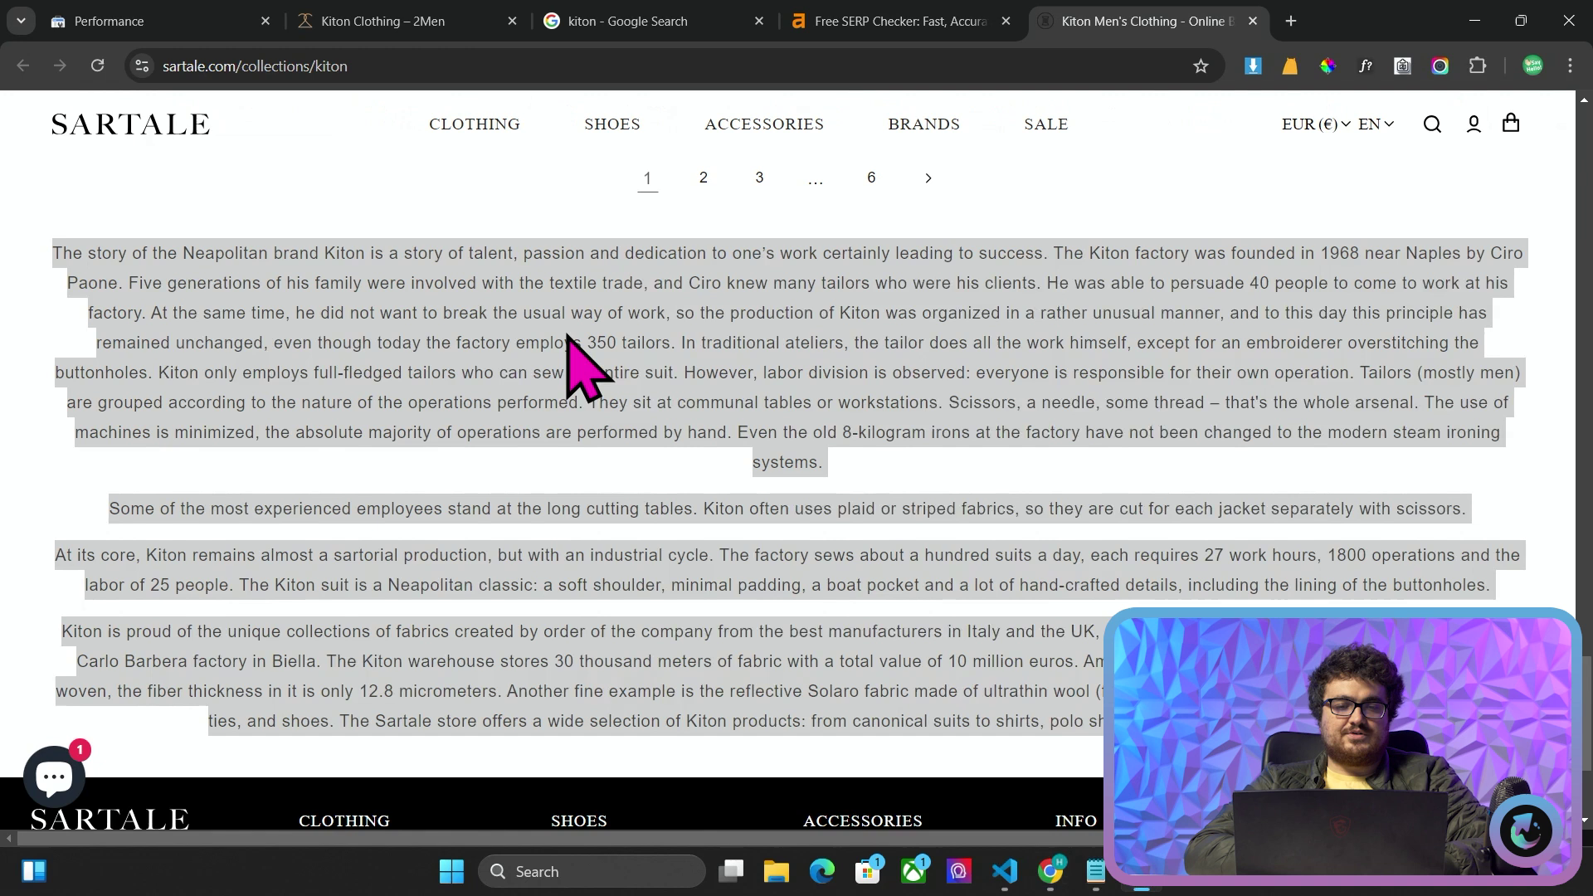
{"action": "key", "text": "alt+Tab"}
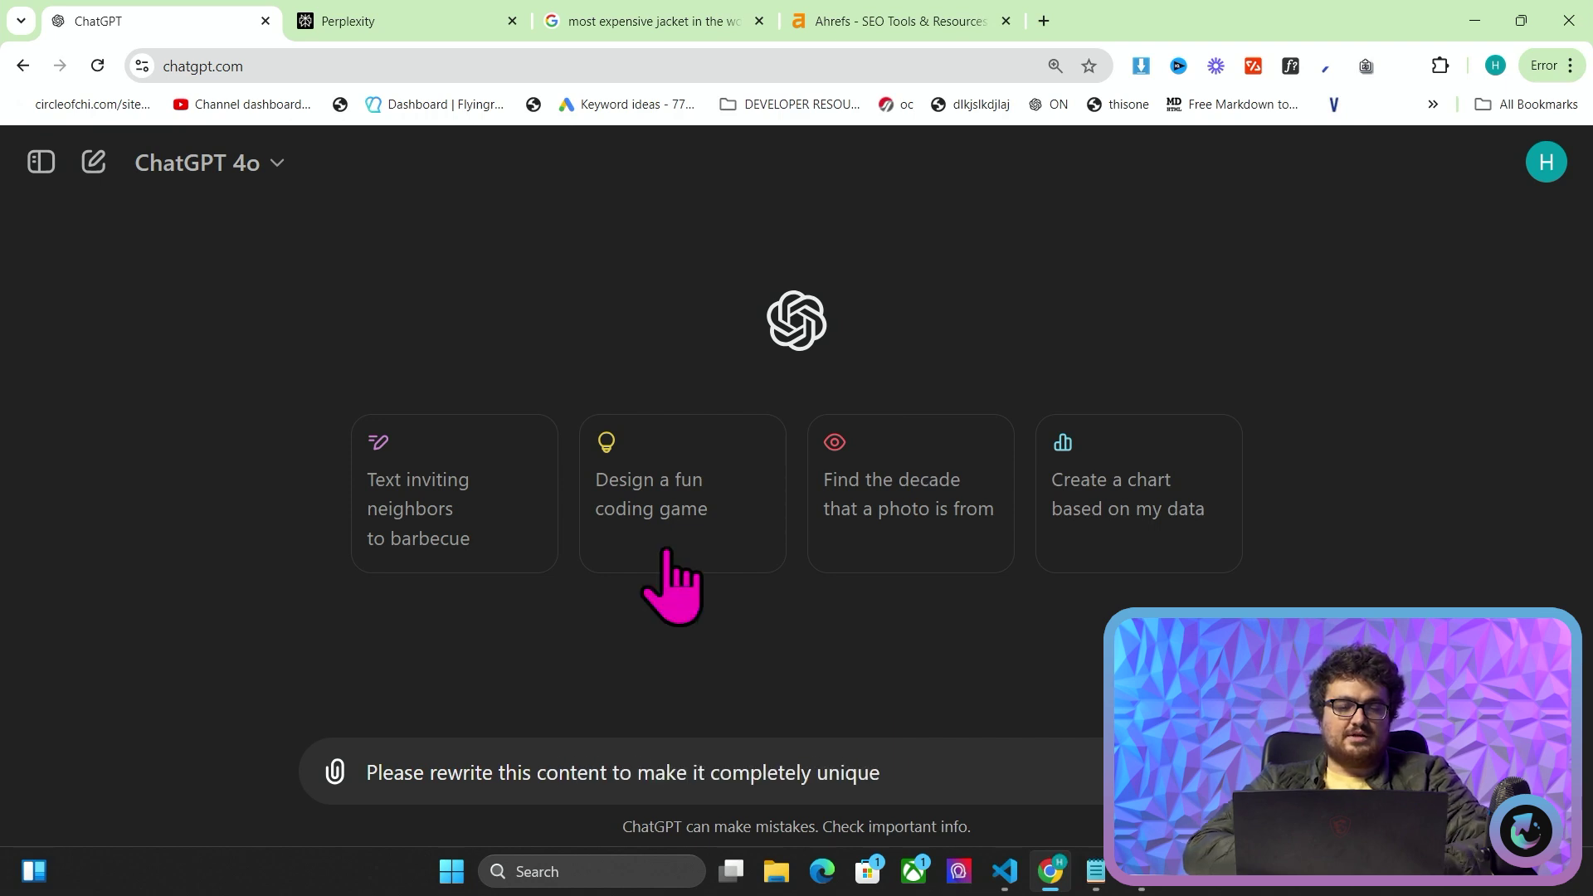
{"action": "left_click", "coordinate": [249, 166]}
{"action": "left_click", "coordinate": [258, 352]}
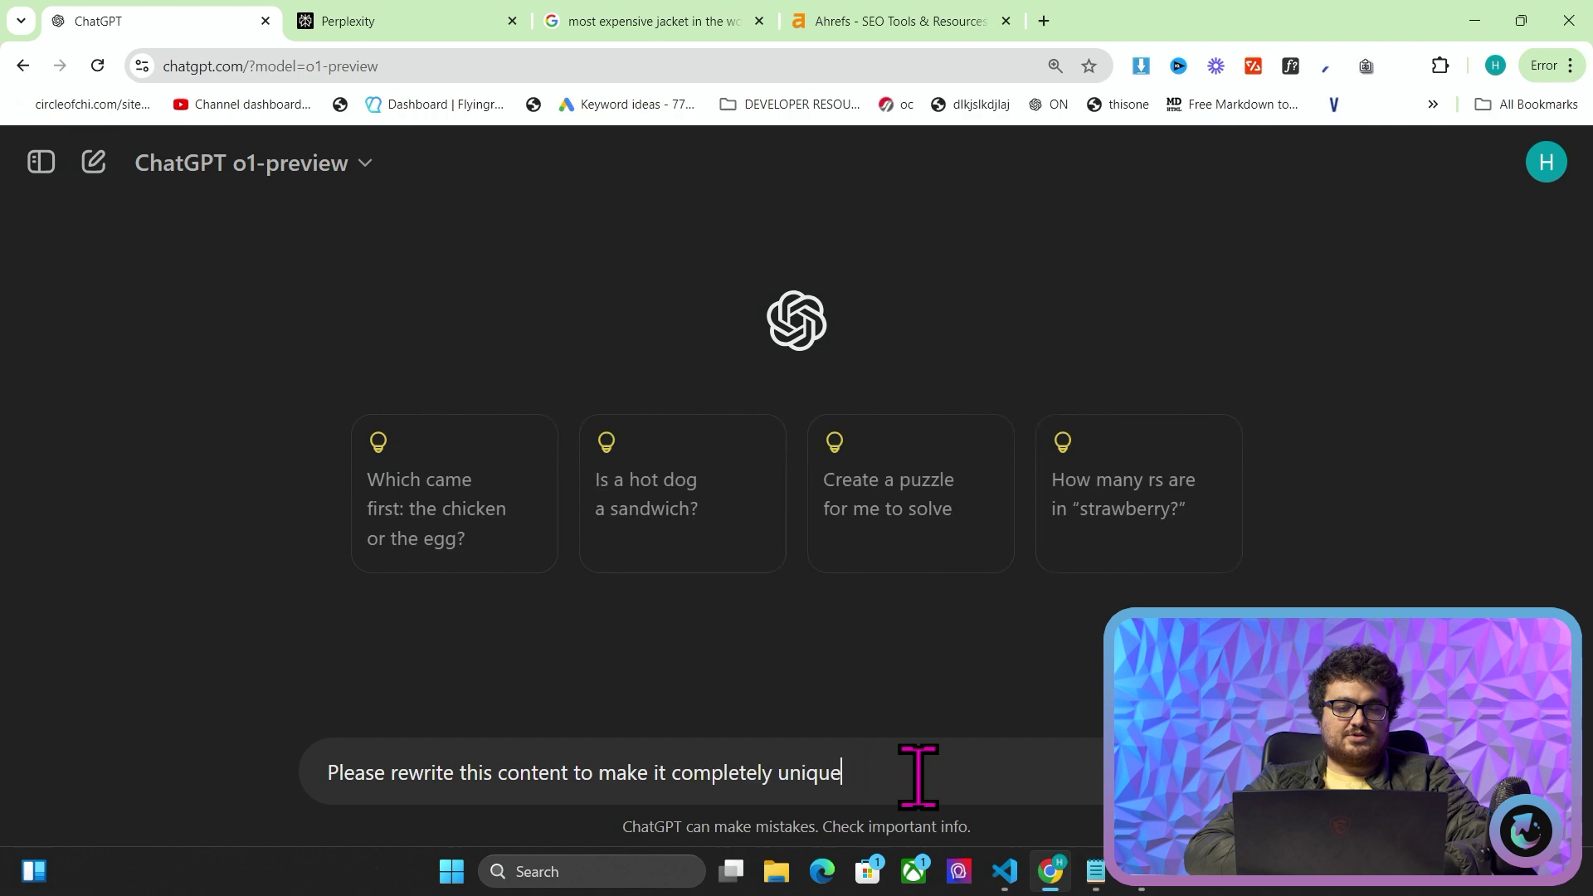
Paste the Sartale Kiton story below the unique-rewrite request and send it
{"action": "key", "text": "shift+Return"}
{"action": "key", "text": "ctrl+v"}
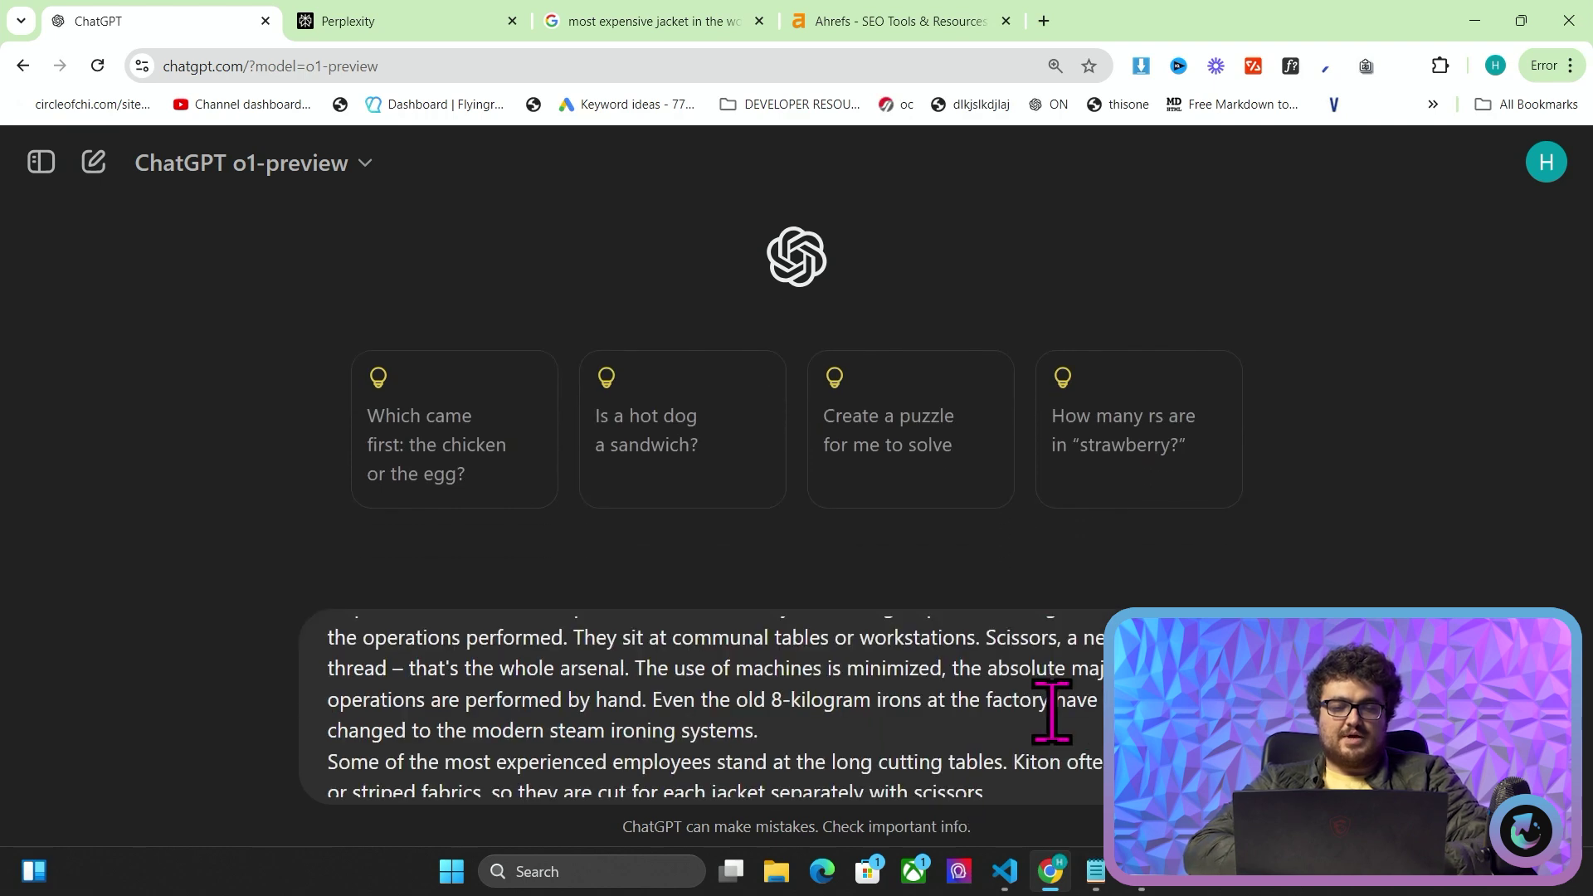
{"action": "scroll", "coordinate": [1050, 711], "scroll_direction": "up", "scroll_amount": 10}
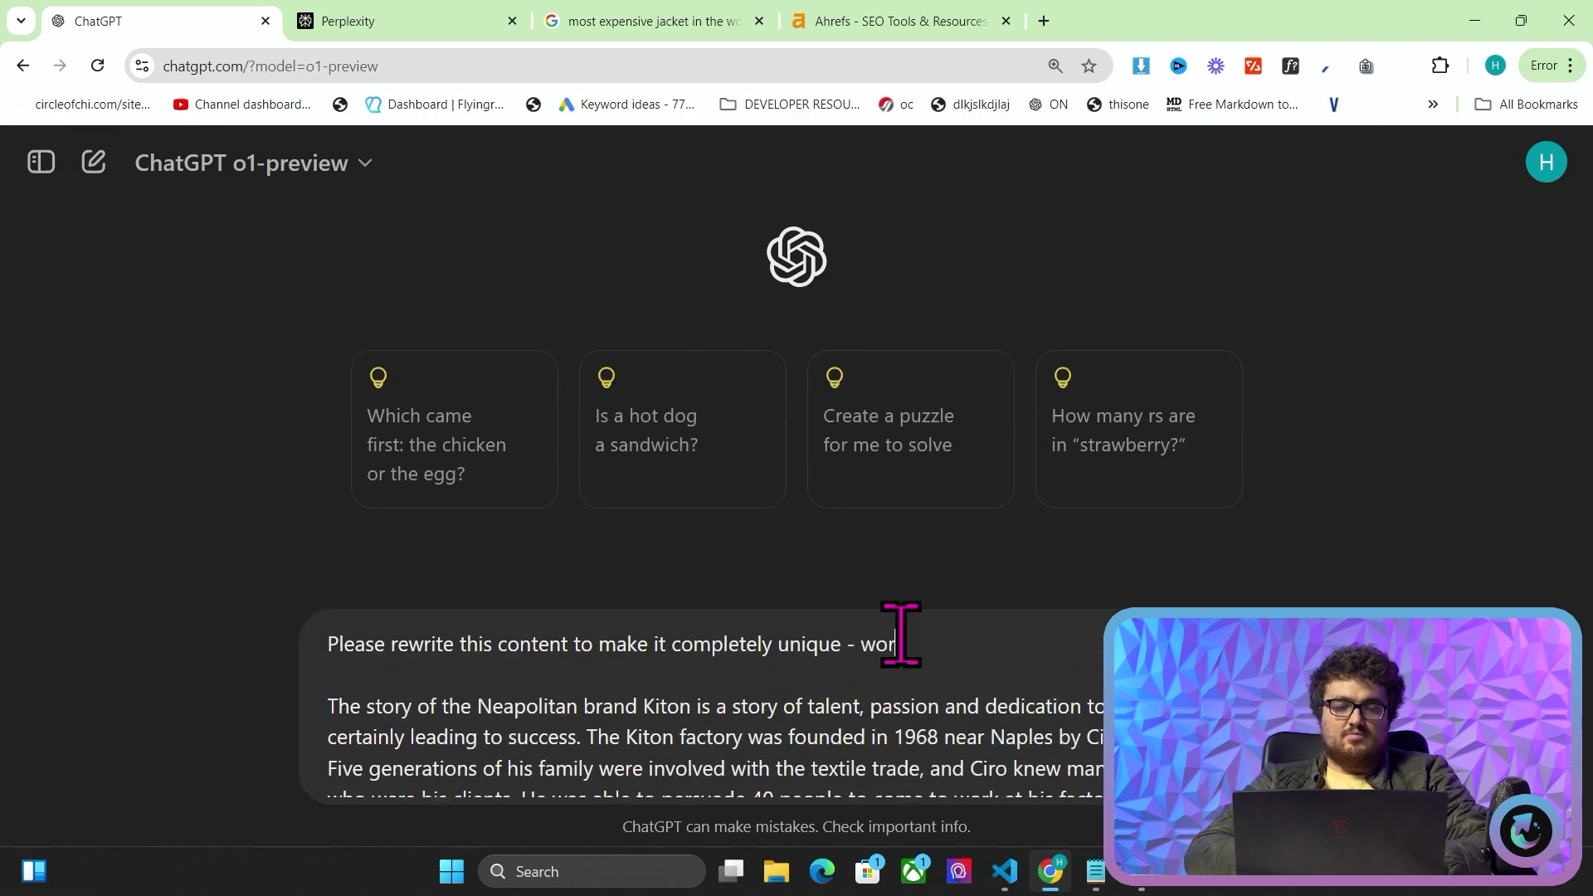
{"action": "key", "text": "Return"}
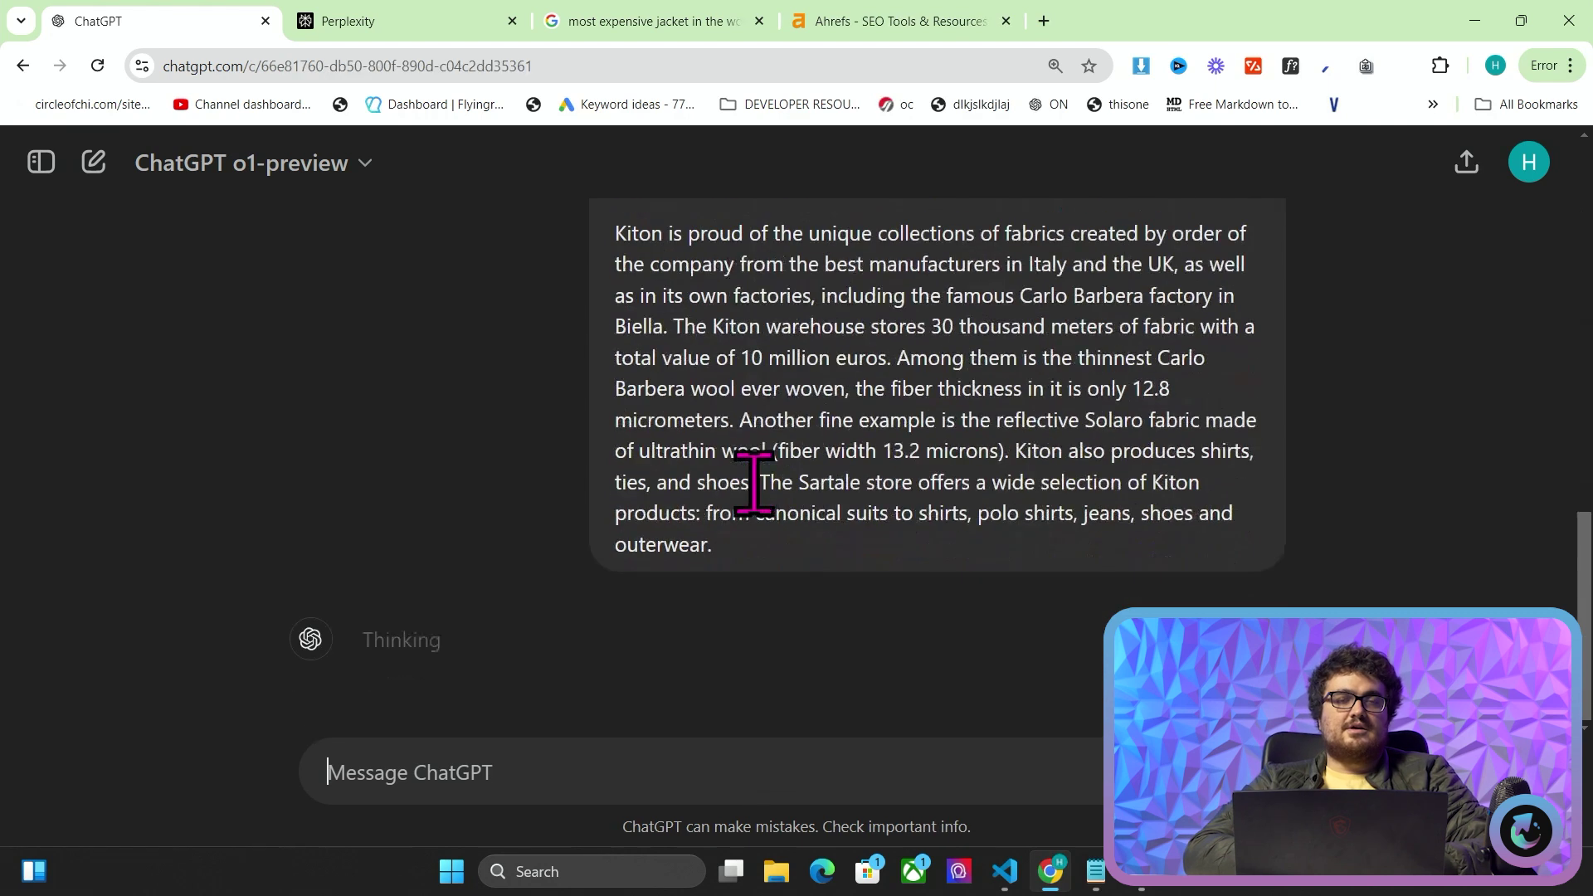
{"action": "key", "text": "alt+Tab"}
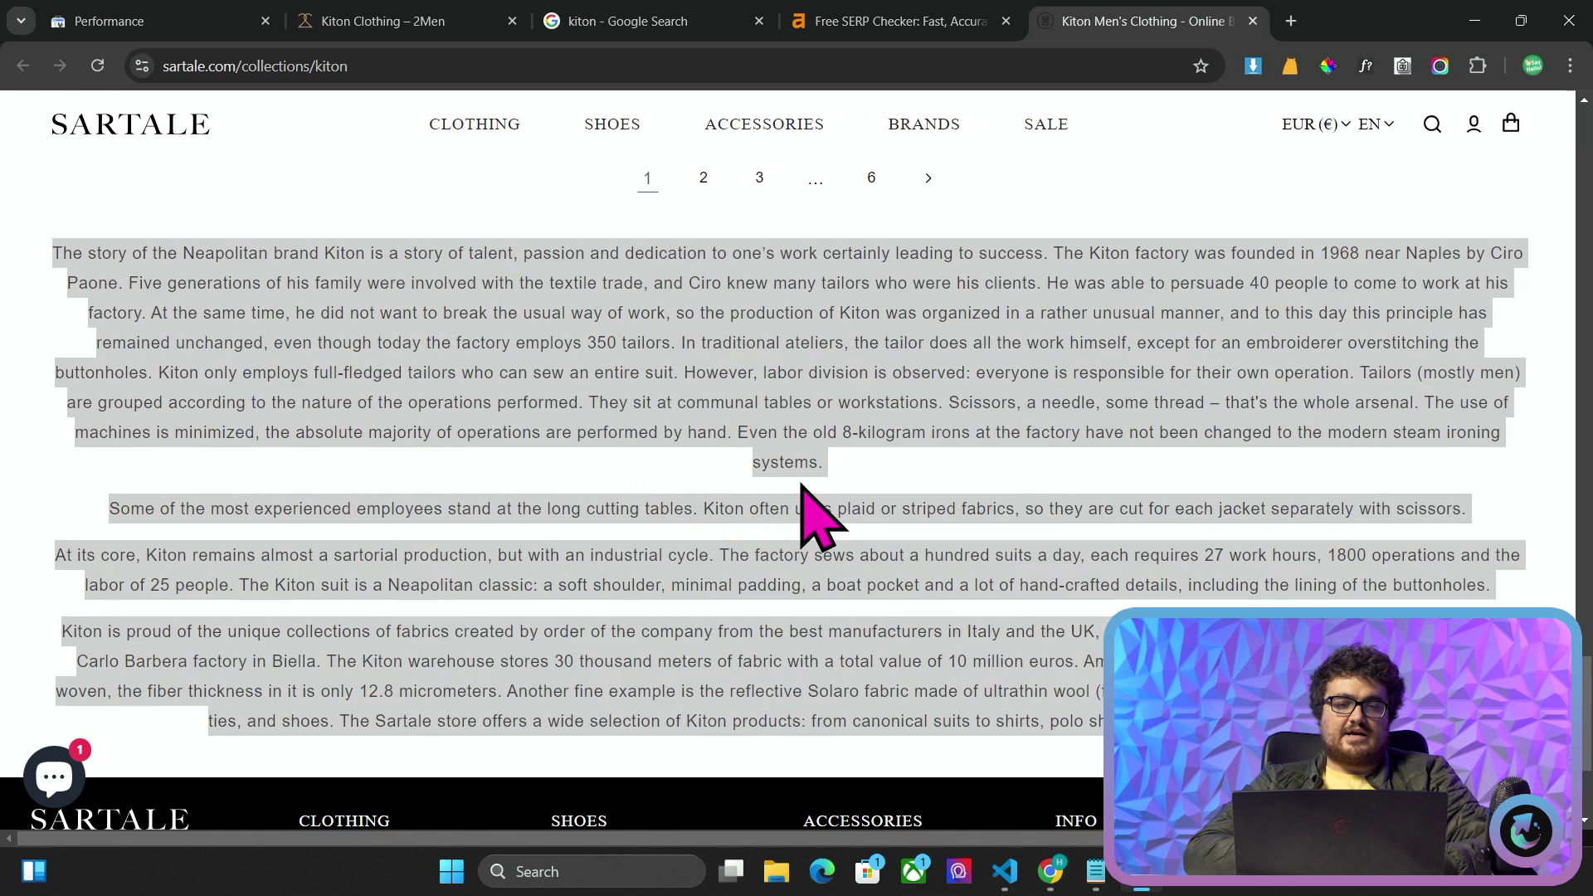
{"action": "scroll", "coordinate": [921, 477], "scroll_direction": "up", "scroll_amount": 5}
Switch to the isuit.it property, remove the Page filter and view the last 16 months
{"action": "left_click", "coordinate": [206, 23]}
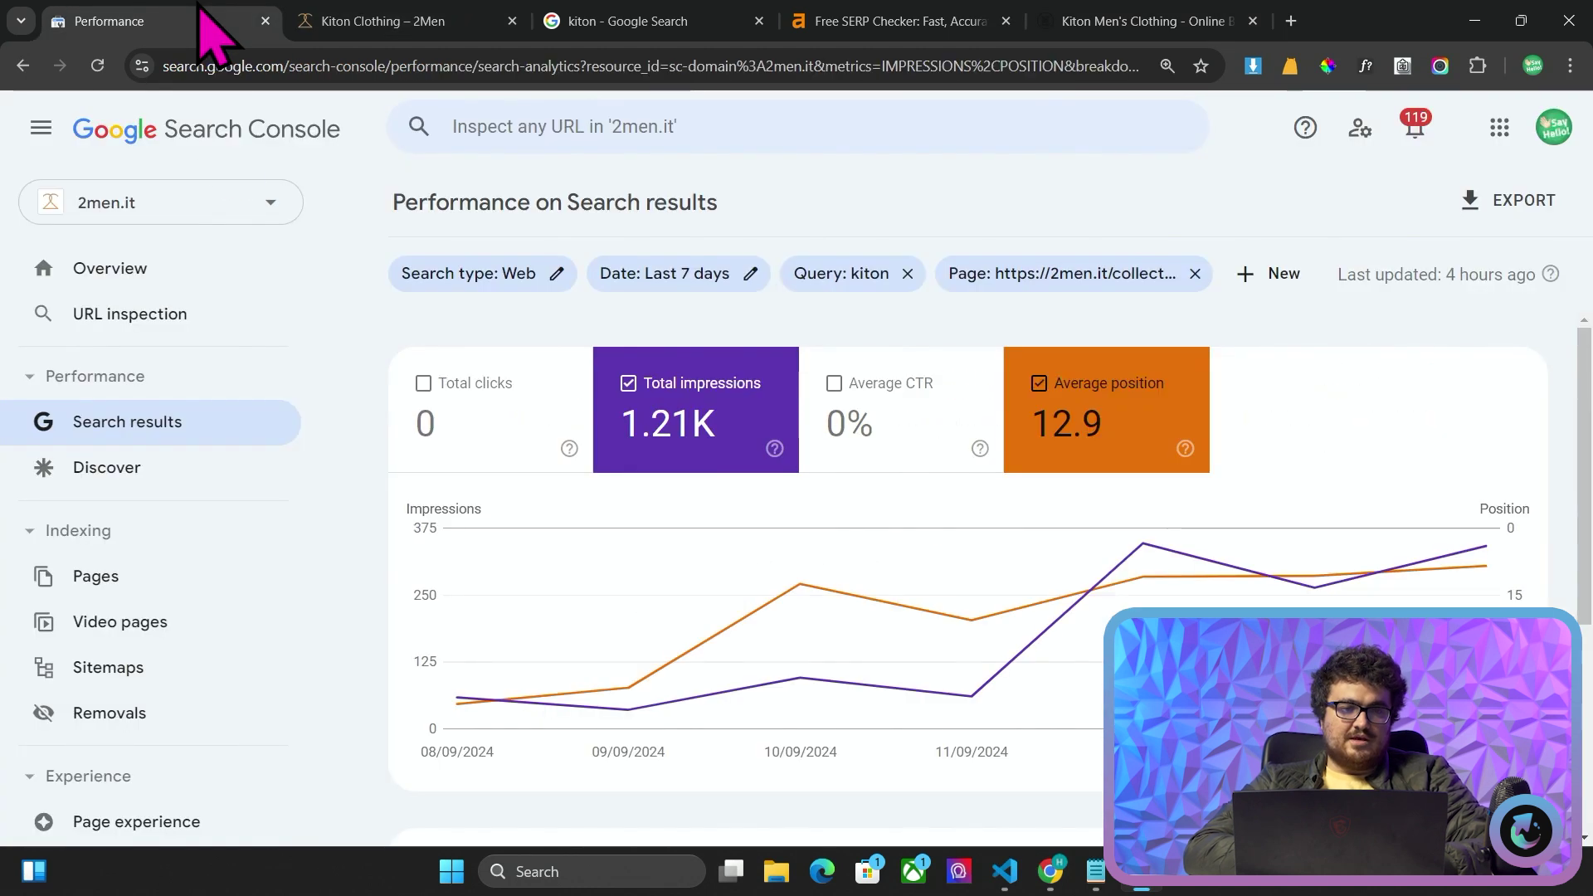
{"action": "left_click", "coordinate": [220, 196]}
{"action": "type", "text": "isuit"}
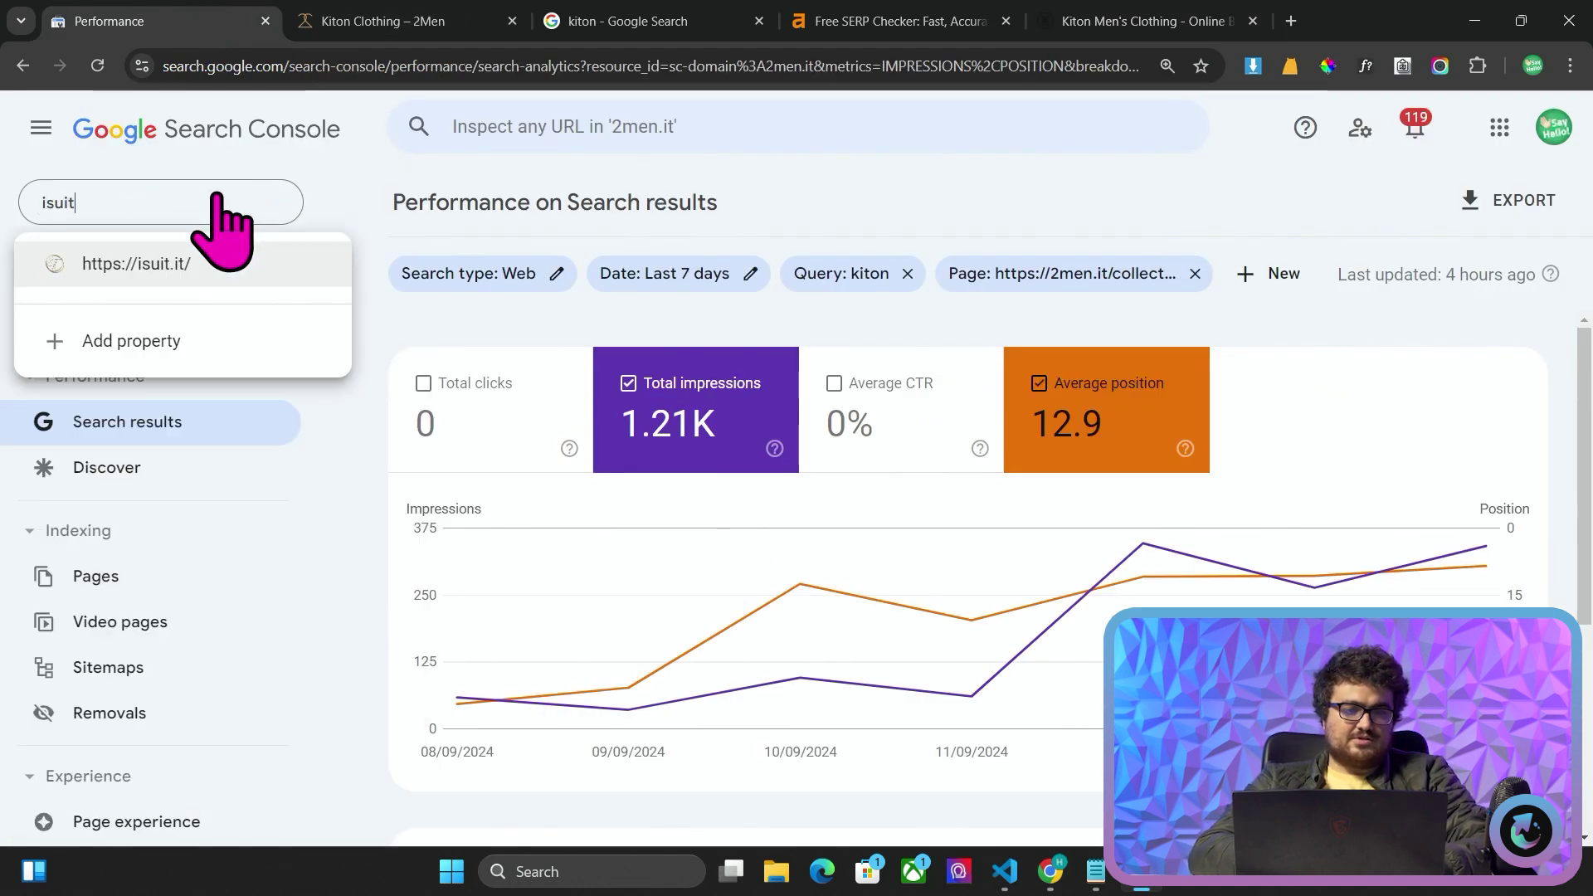
{"action": "left_click", "coordinate": [191, 264]}
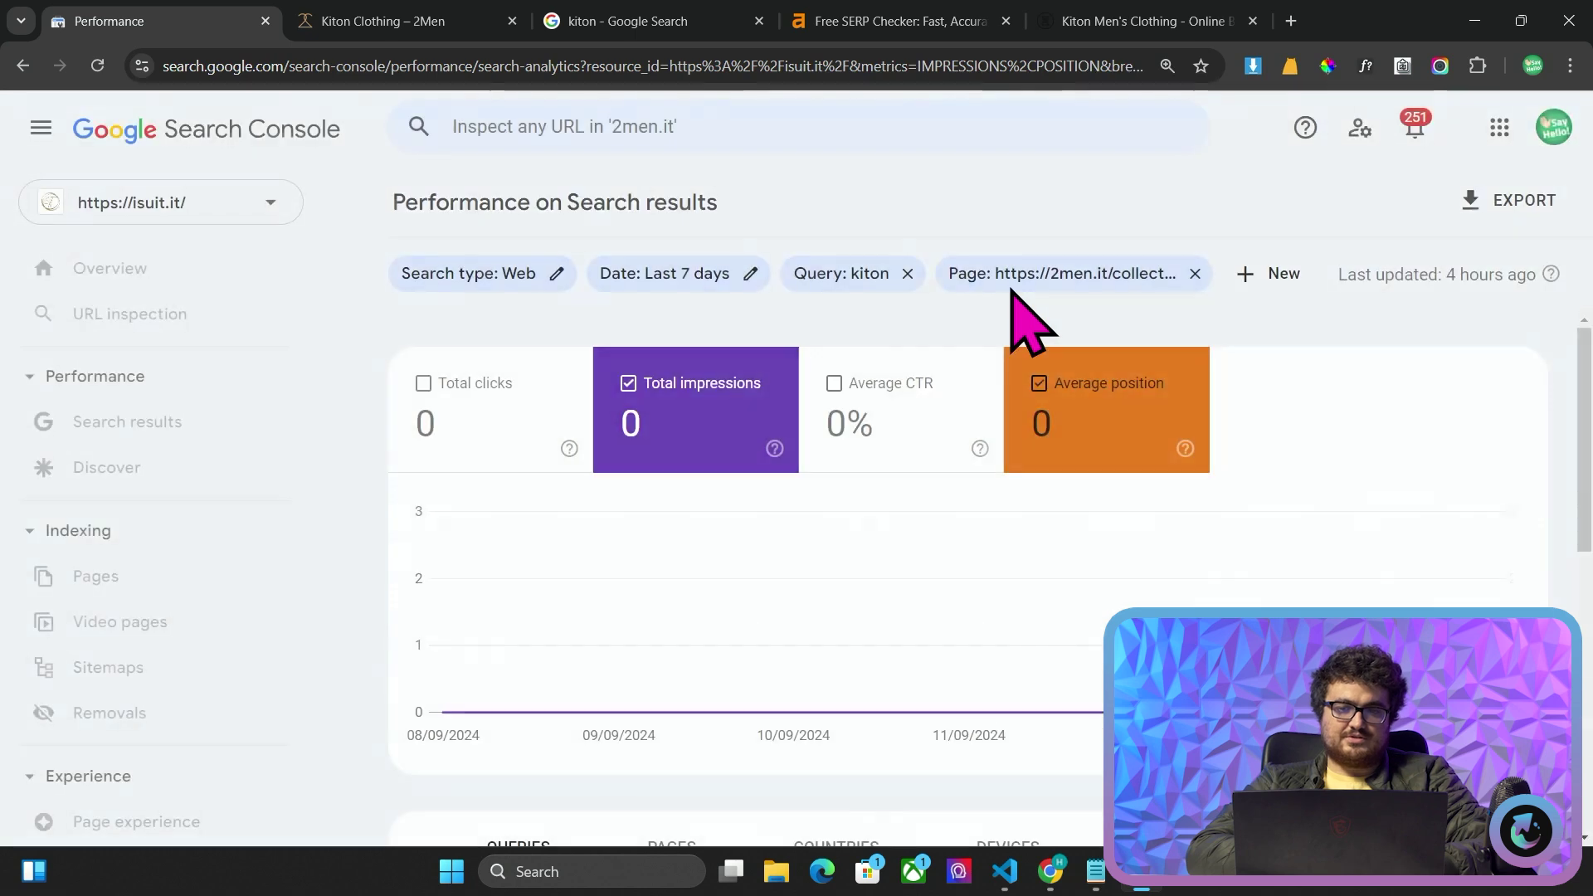
{"action": "left_click", "coordinate": [1195, 274]}
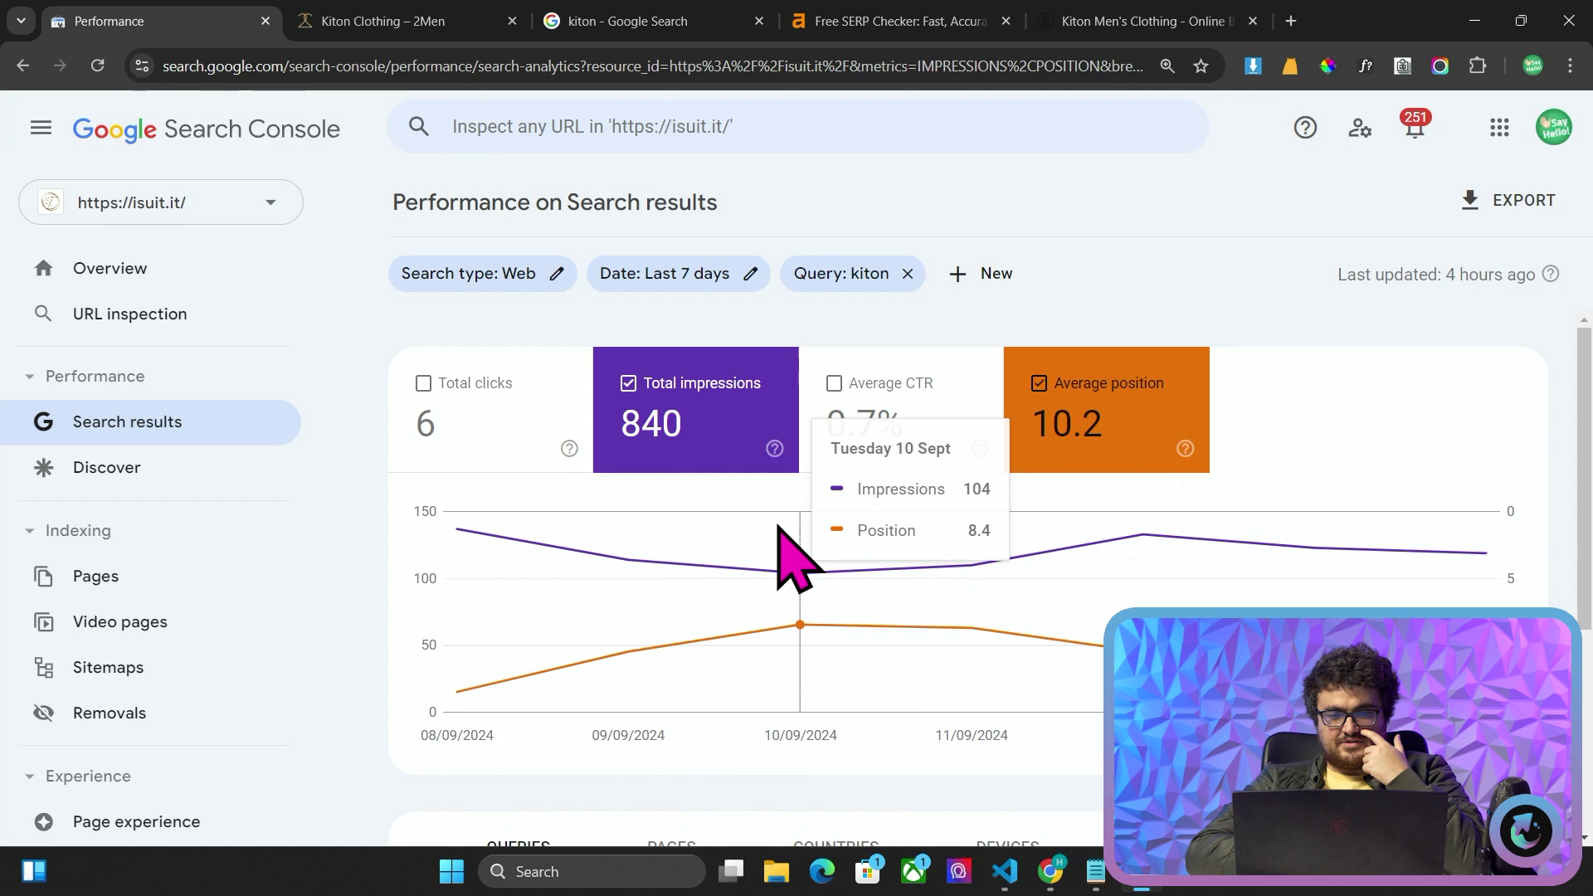
{"action": "left_click", "coordinate": [713, 274]}
{"action": "double_click", "coordinate": [628, 632]}
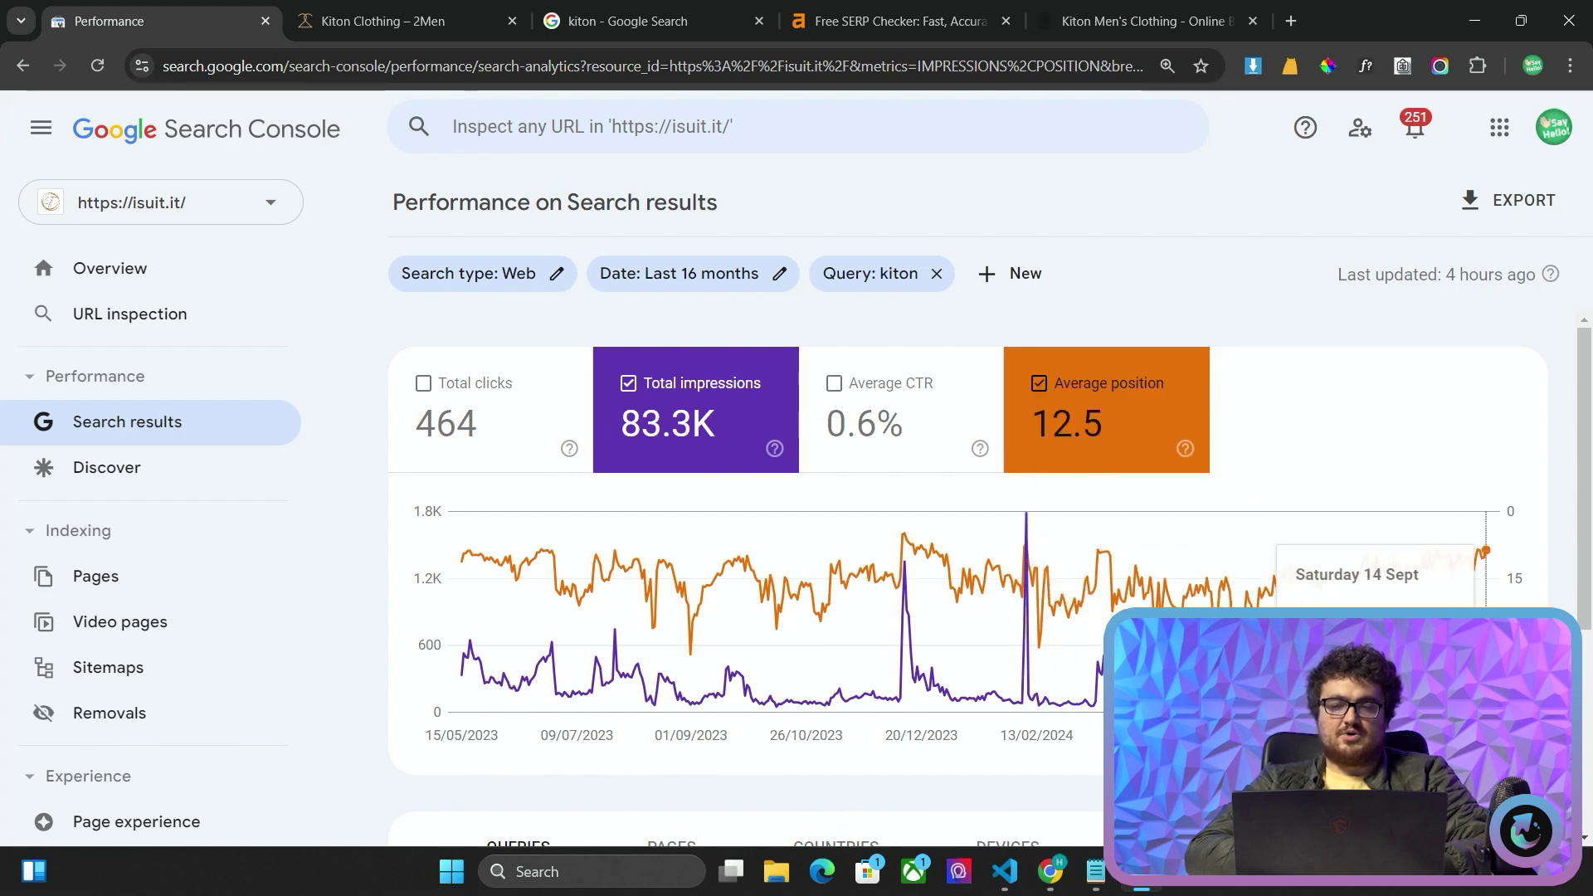
Go back to the 2men.it Kiton report and bring ChatGPT forward
{"action": "left_click", "coordinate": [23, 66]}
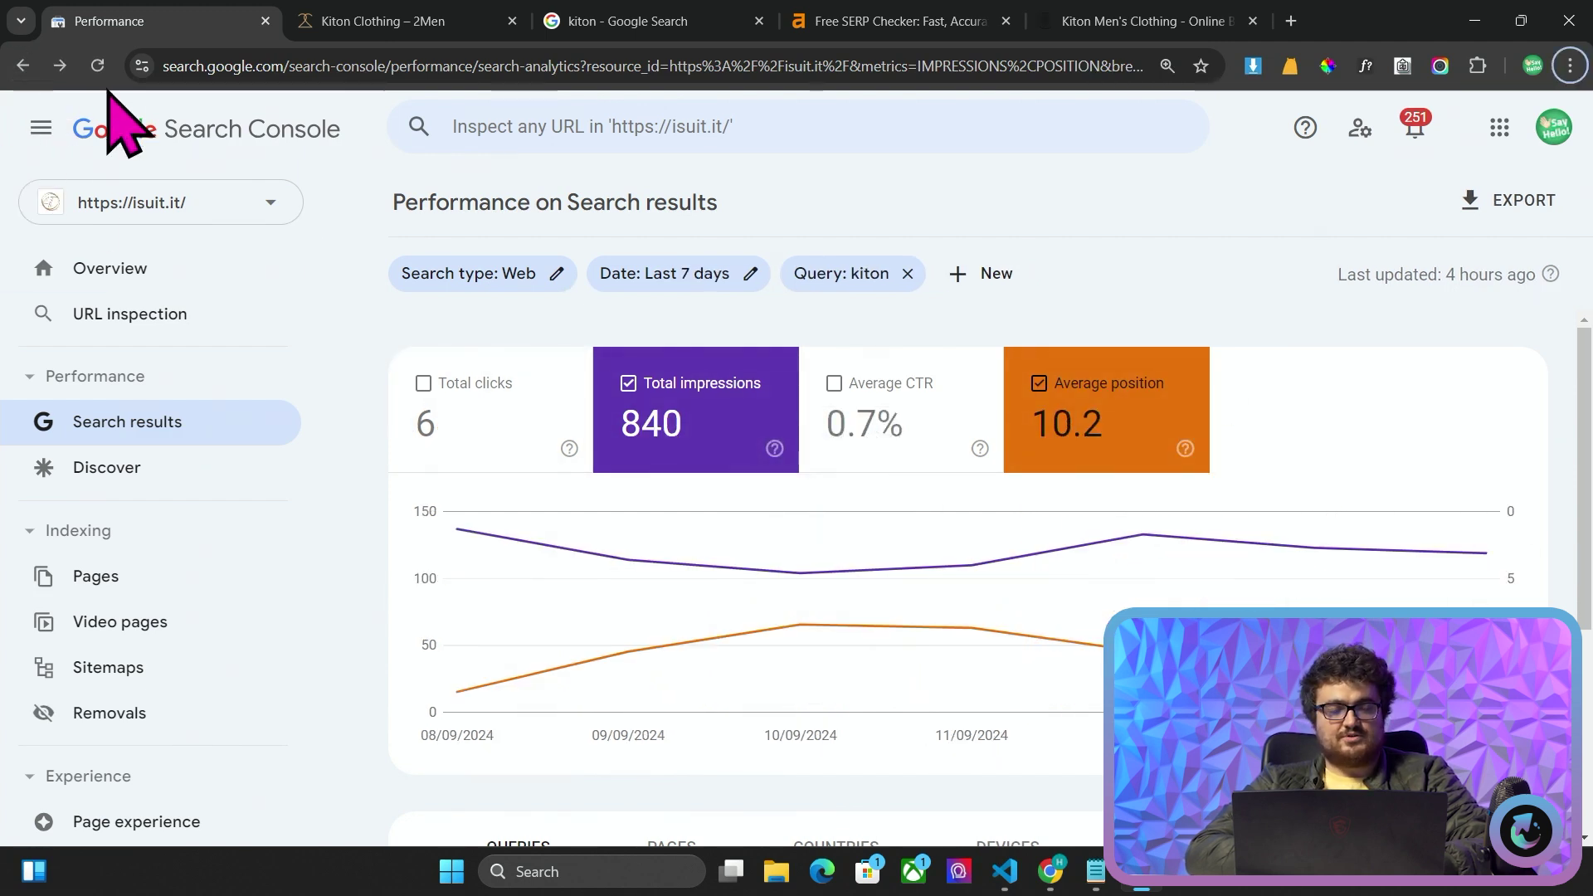
{"action": "left_click", "coordinate": [22, 66]}
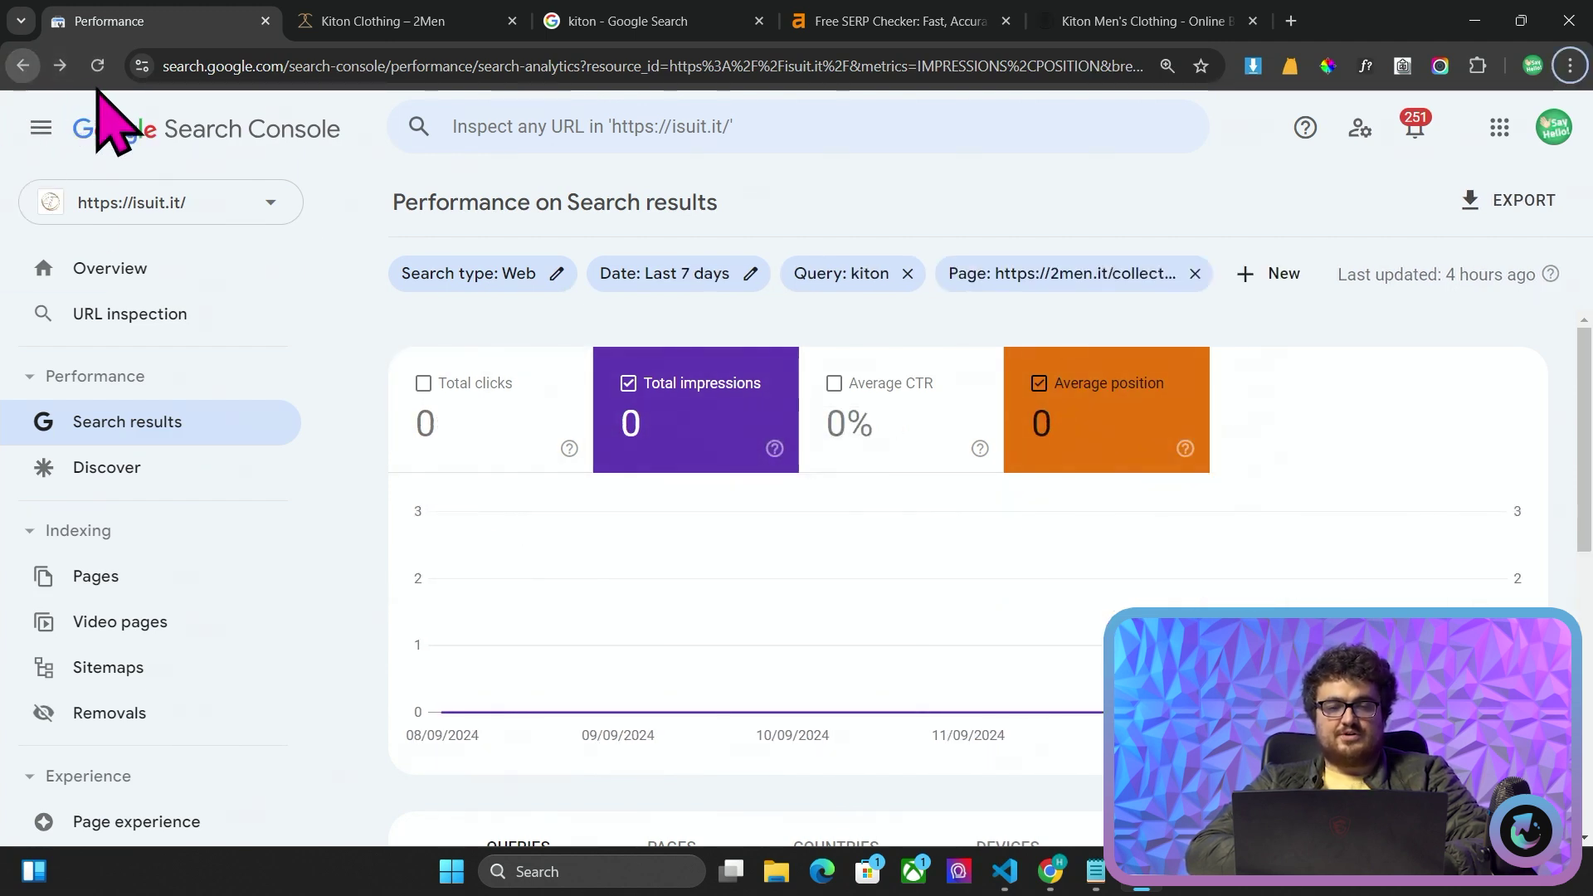
{"action": "left_click", "coordinate": [23, 66]}
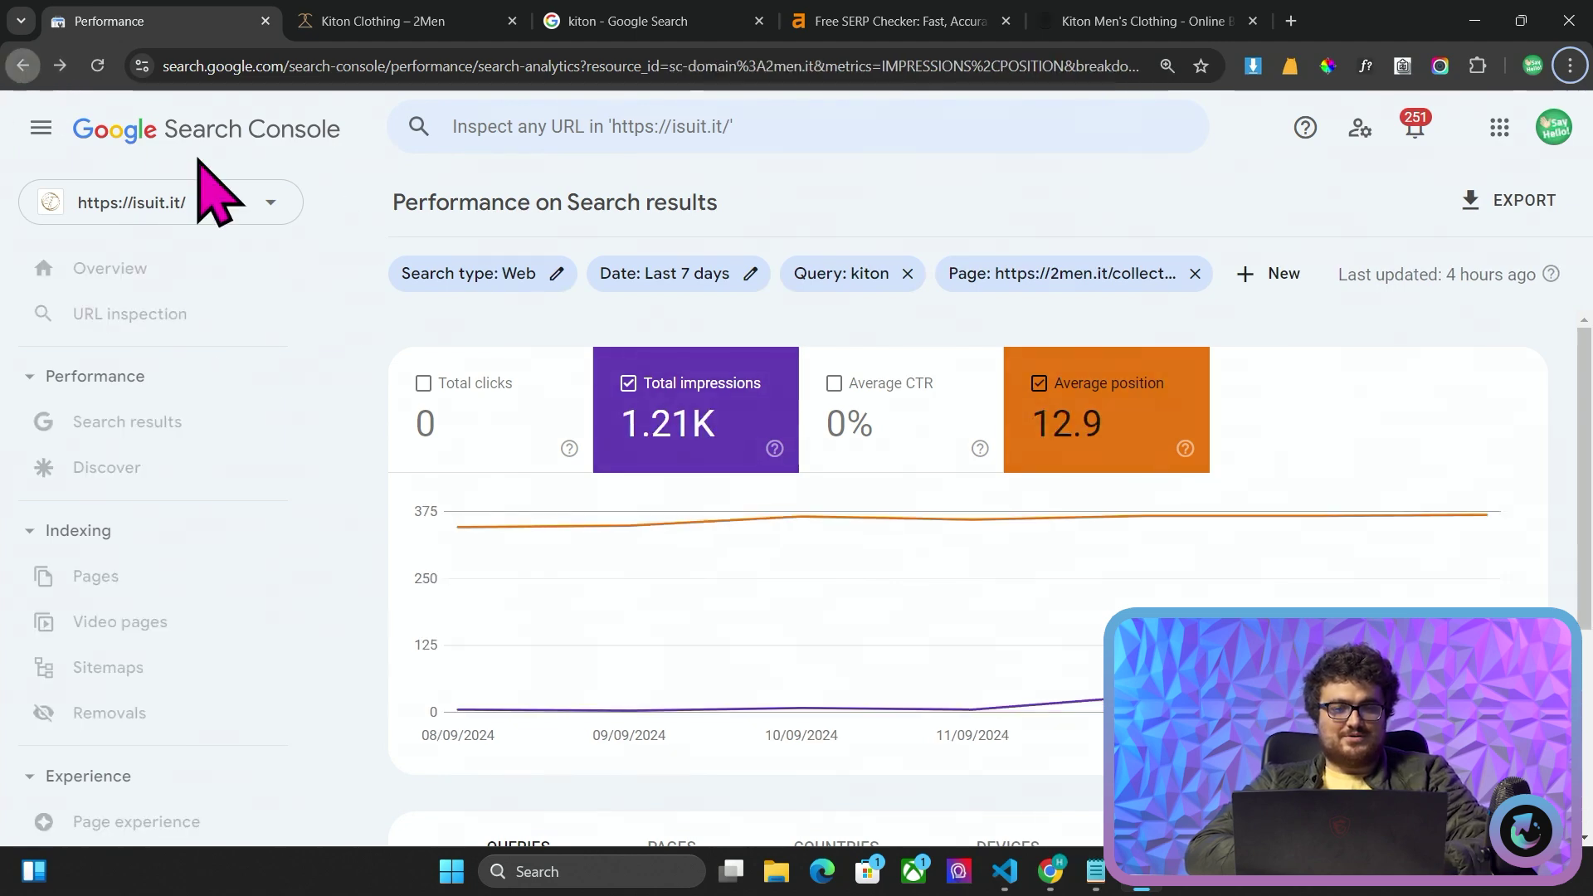
{"action": "key", "text": "alt+Tab"}
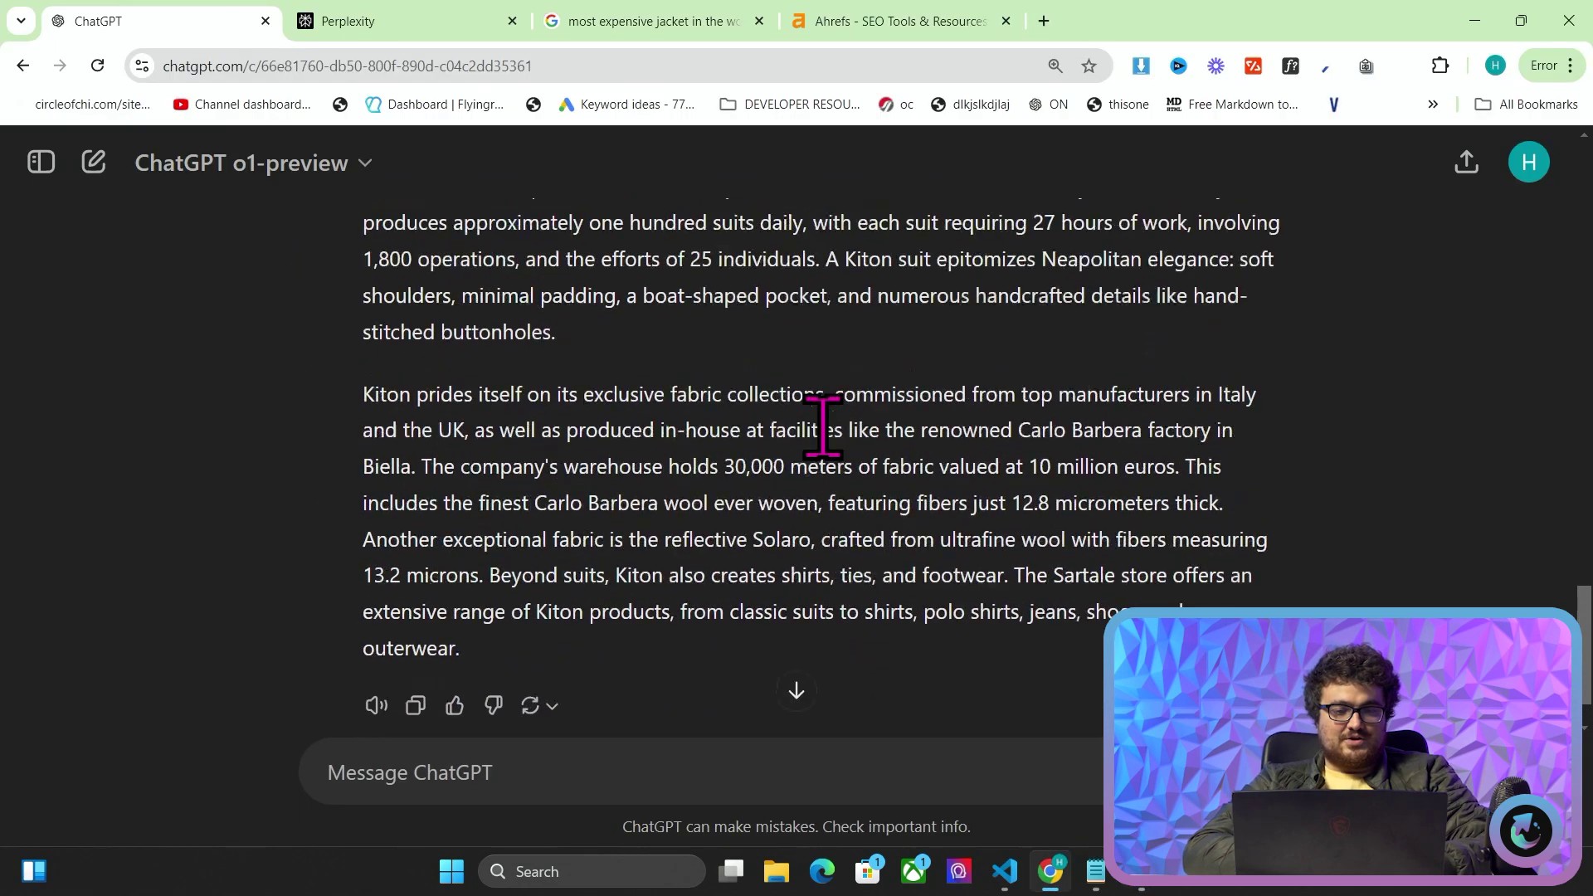
Scroll through ChatGPT's rewritten Kiton reply and select its text
{"action": "scroll", "coordinate": [825, 421], "scroll_direction": "up", "scroll_amount": 9}
{"action": "scroll", "coordinate": [823, 424], "scroll_direction": "up", "scroll_amount": 15}
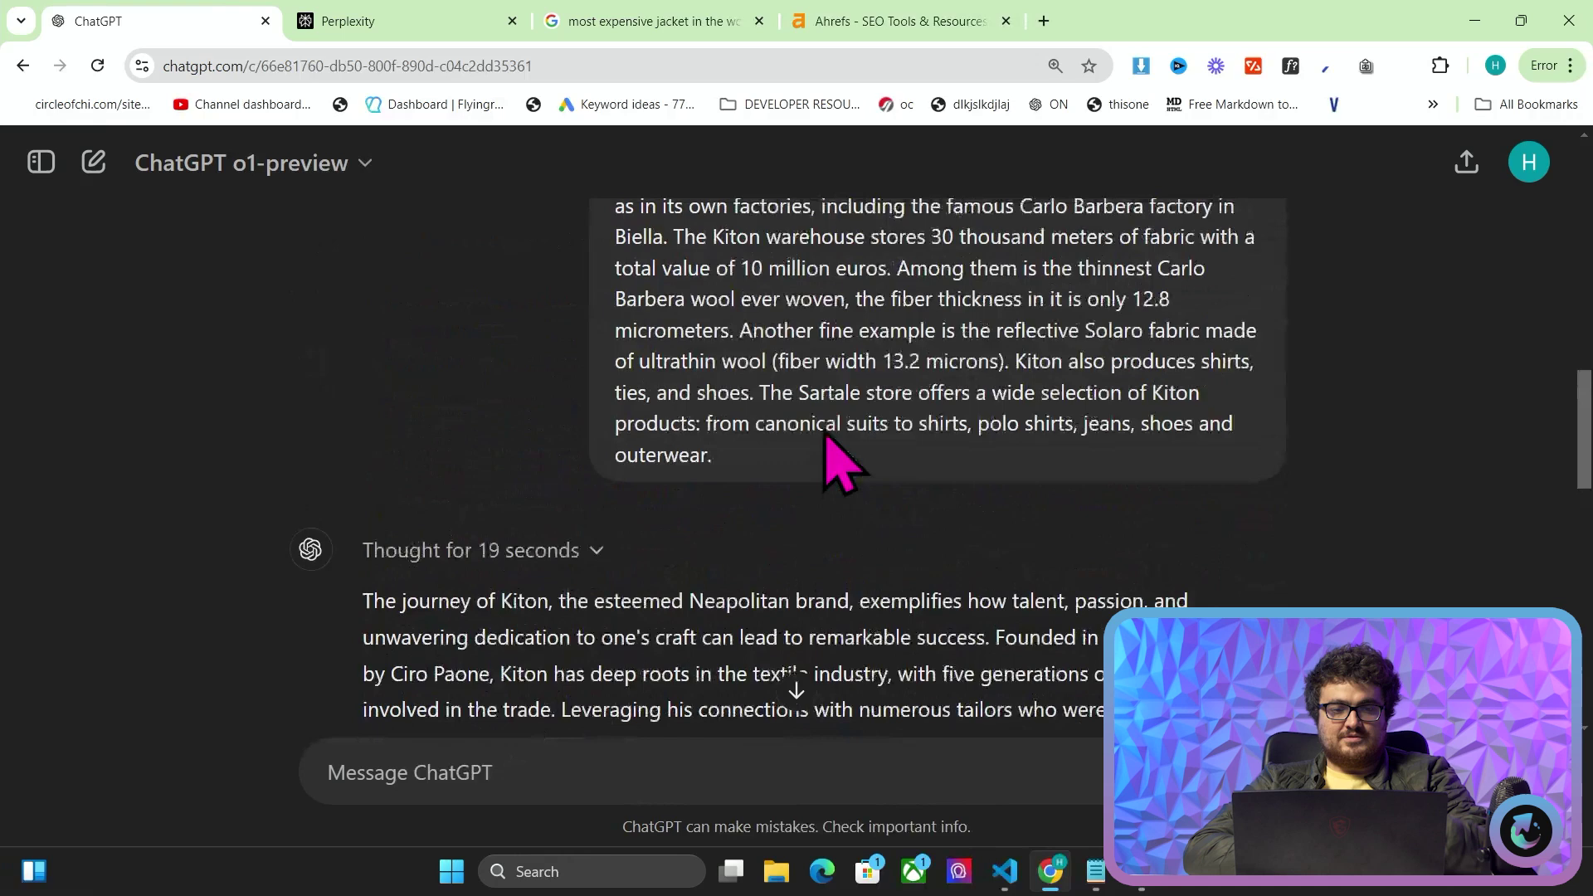
{"action": "scroll", "coordinate": [823, 424], "scroll_direction": "down", "scroll_amount": 15}
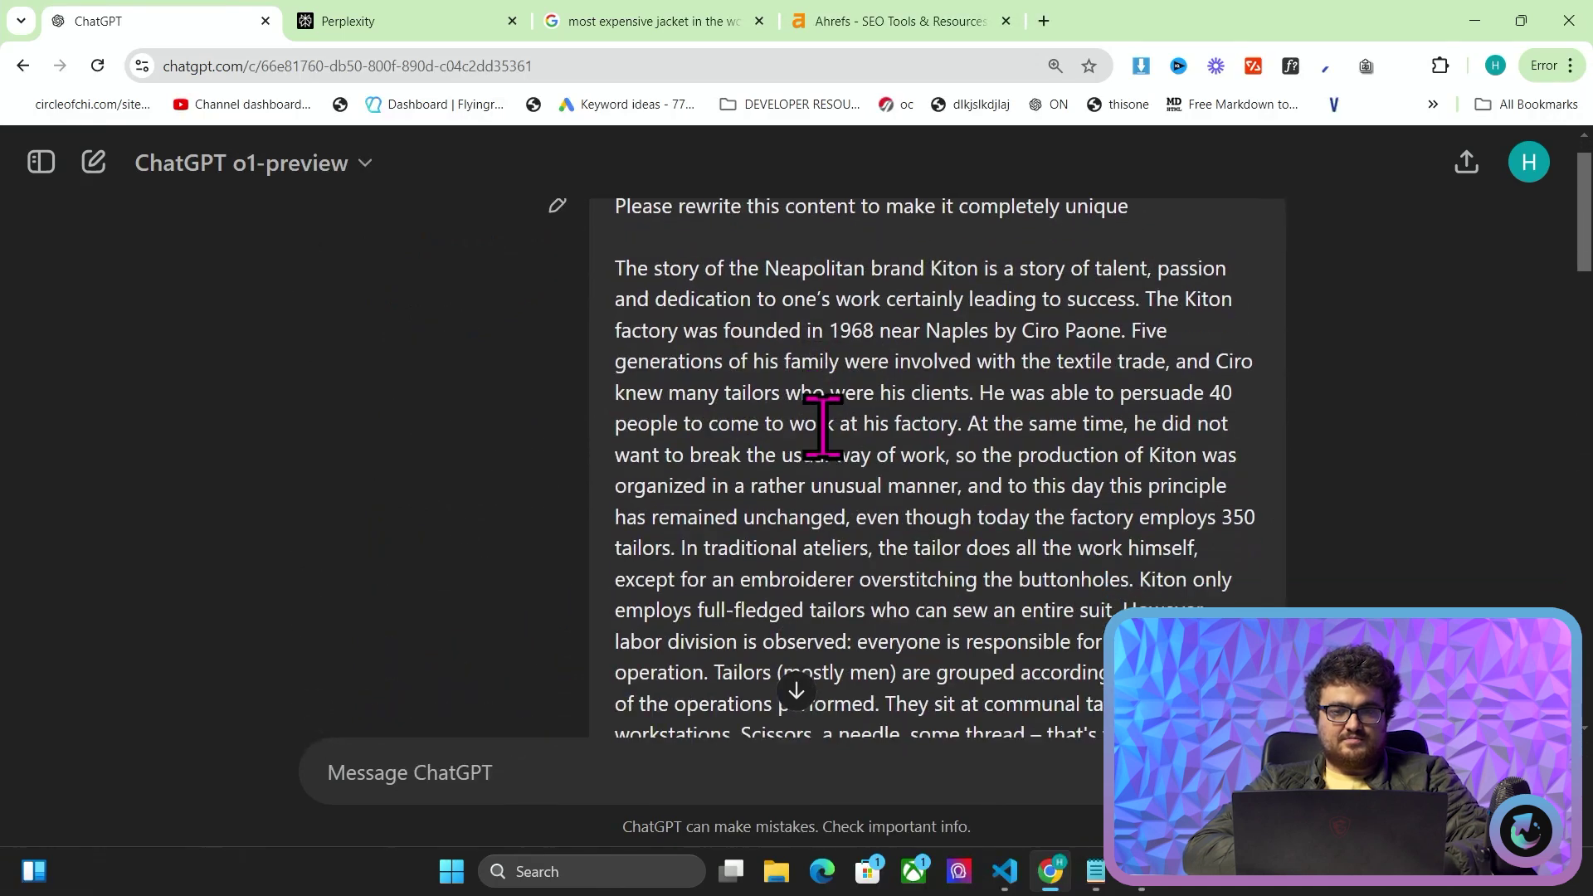
{"action": "scroll", "coordinate": [823, 425], "scroll_direction": "up", "scroll_amount": 15}
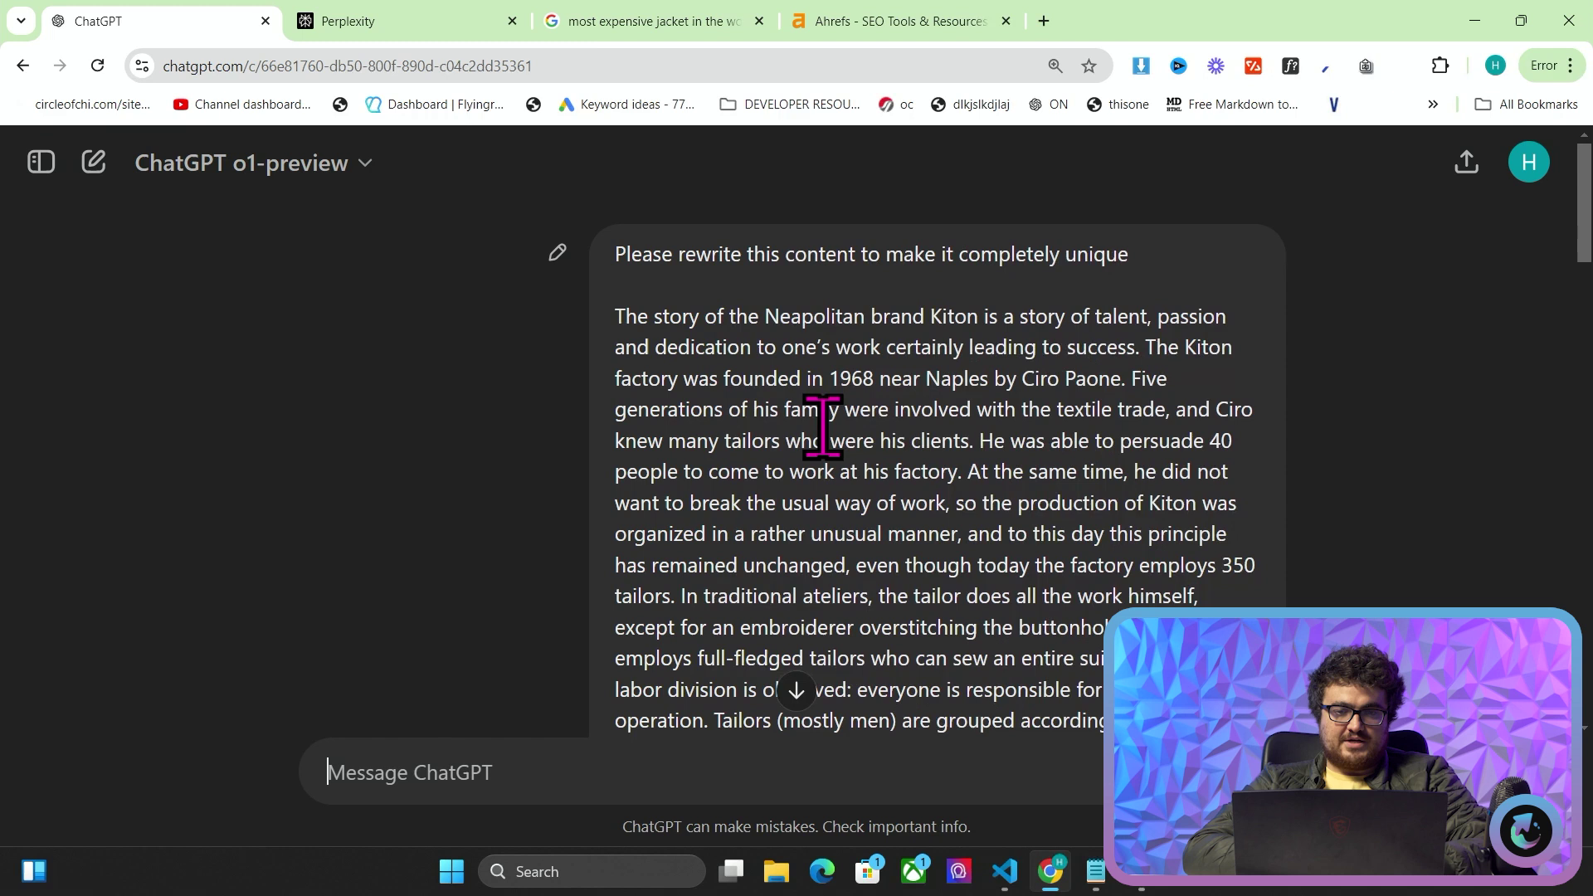
{"action": "scroll", "coordinate": [823, 425], "scroll_direction": "down", "scroll_amount": 10}
{"action": "scroll", "coordinate": [823, 425], "scroll_direction": "down", "scroll_amount": 10}
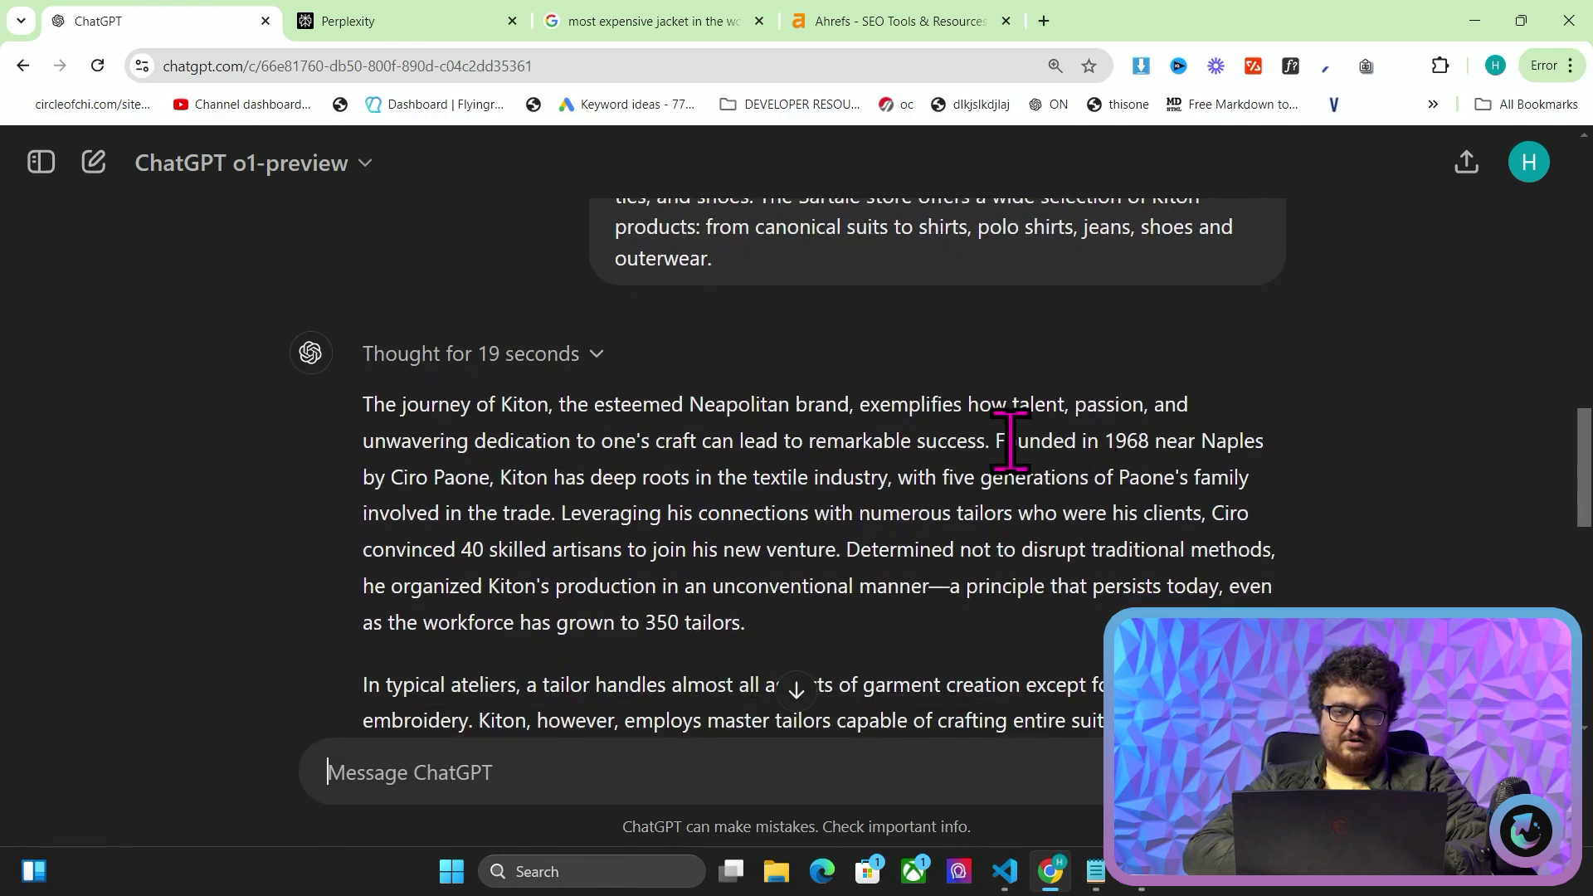
{"action": "left_click_drag", "start_coordinate": [331, 413], "coordinate": [1006, 788]}
{"action": "left_click", "coordinate": [477, 586]}
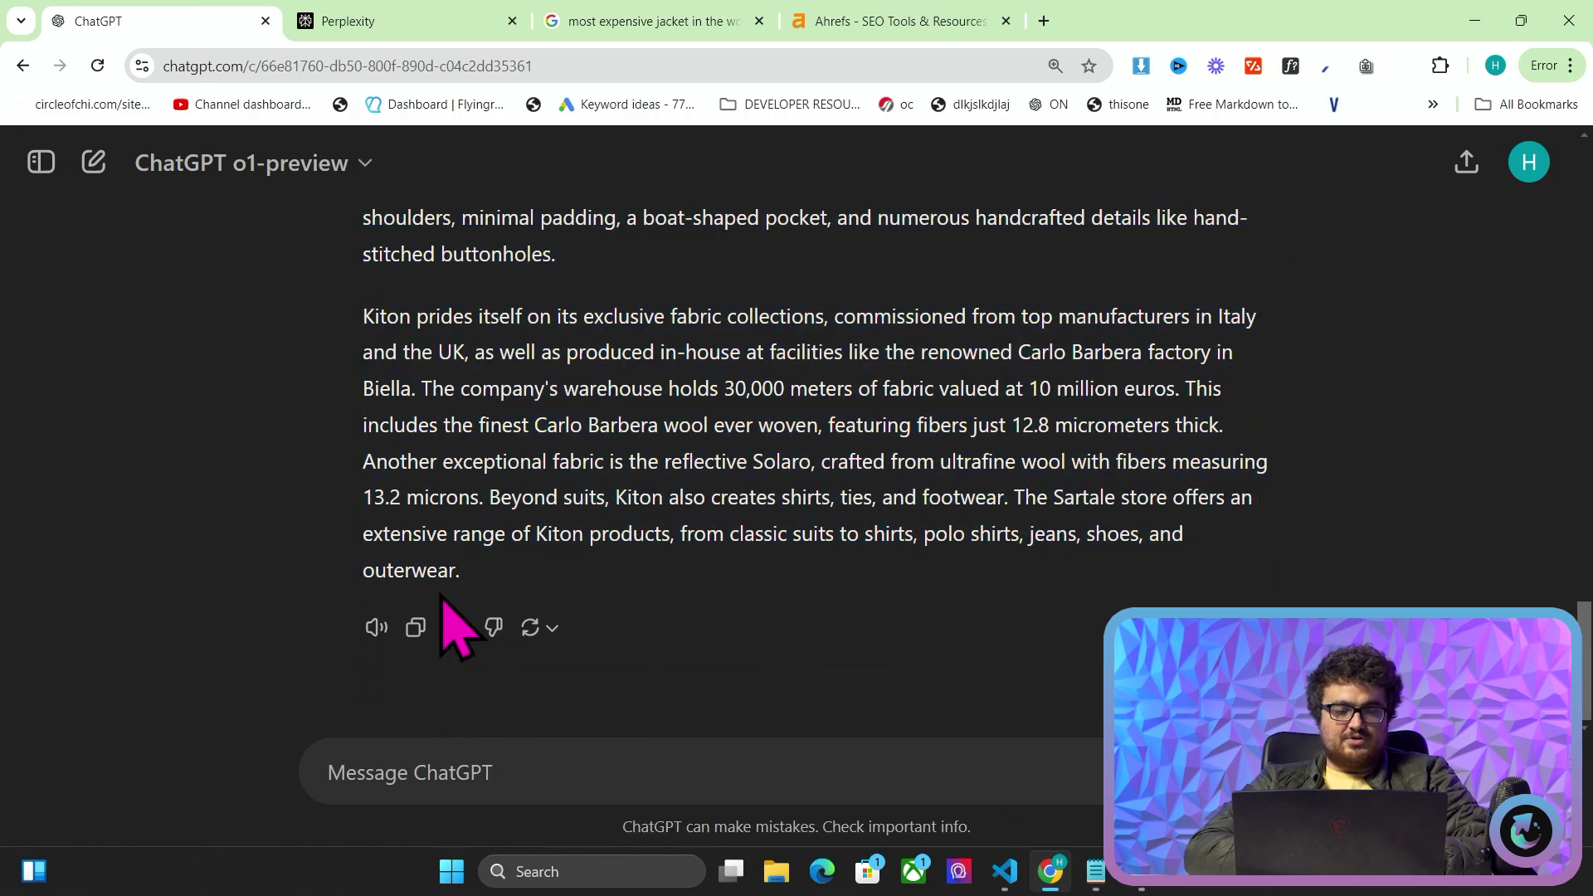
{"action": "scroll", "coordinate": [544, 525], "scroll_direction": "up", "scroll_amount": 15}
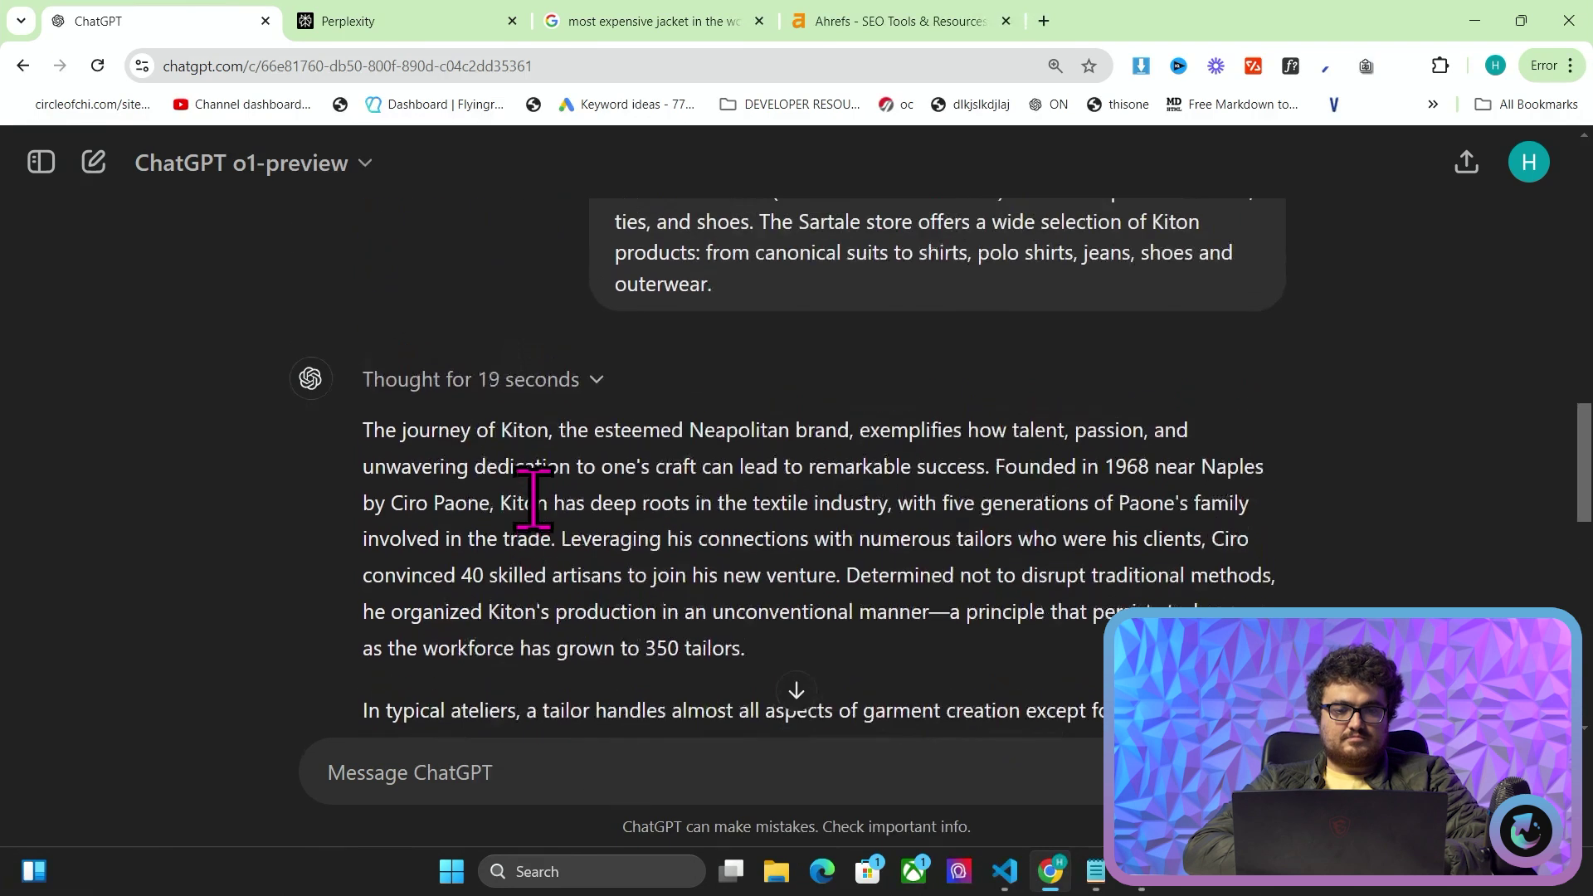
Open markdowntohtml.com in a new tab and paste the rewrite into Enter Markdown
{"action": "left_click", "coordinate": [1043, 21]}
{"action": "type", "text": "m"}
{"action": "key", "text": "Return"}
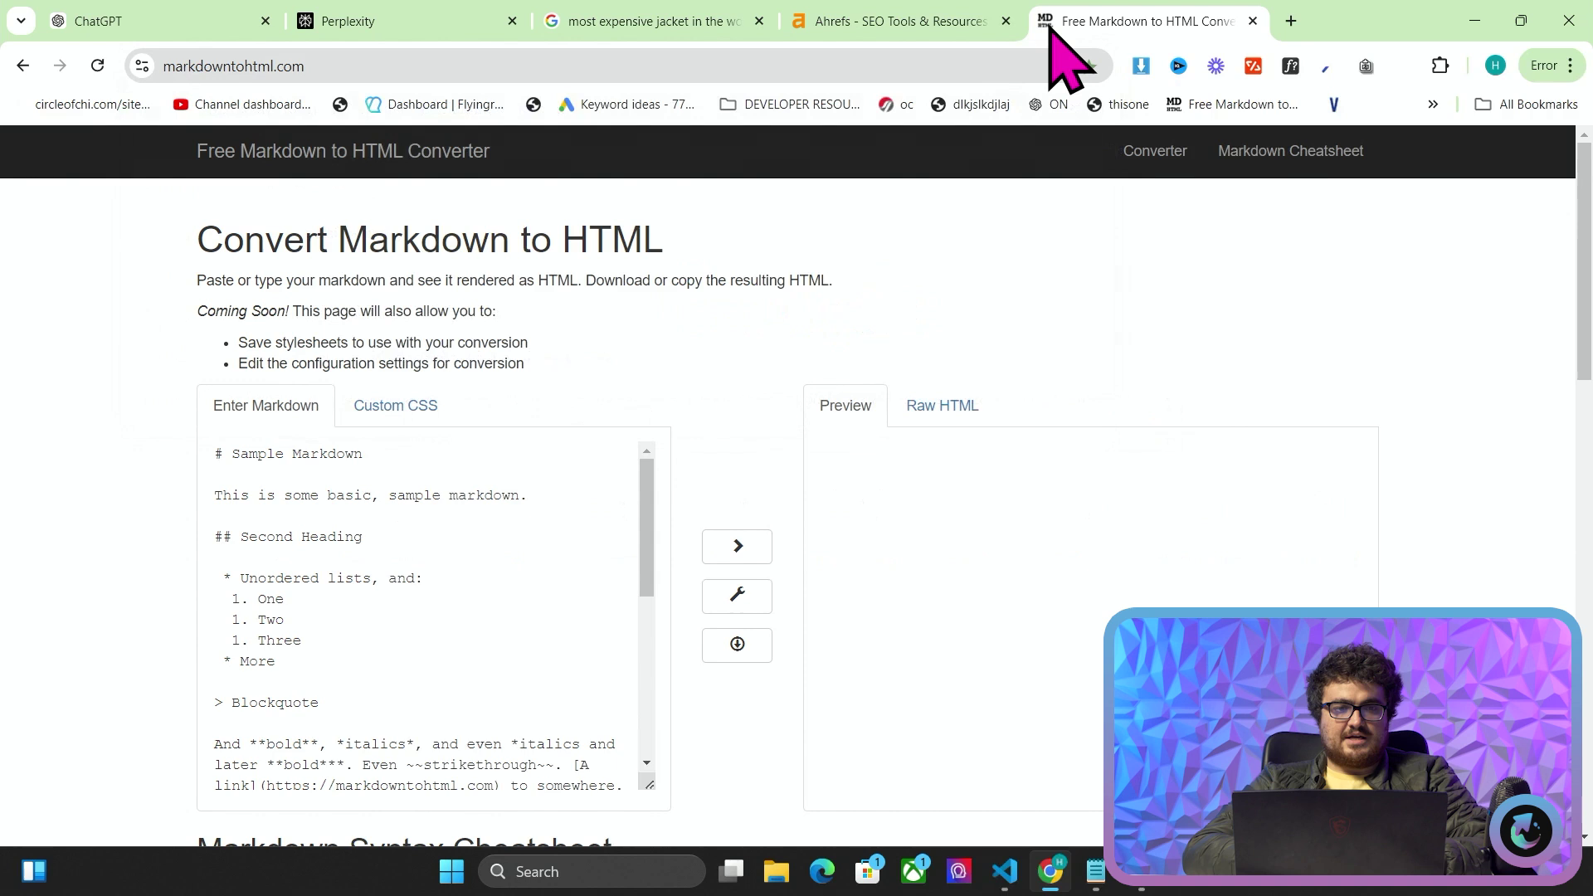
{"action": "left_click", "coordinate": [306, 610]}
{"action": "key", "text": "ctrl+a"}
{"action": "key", "text": "ctrl+v"}
{"action": "scroll", "coordinate": [331, 581], "scroll_direction": "up", "scroll_amount": 10}
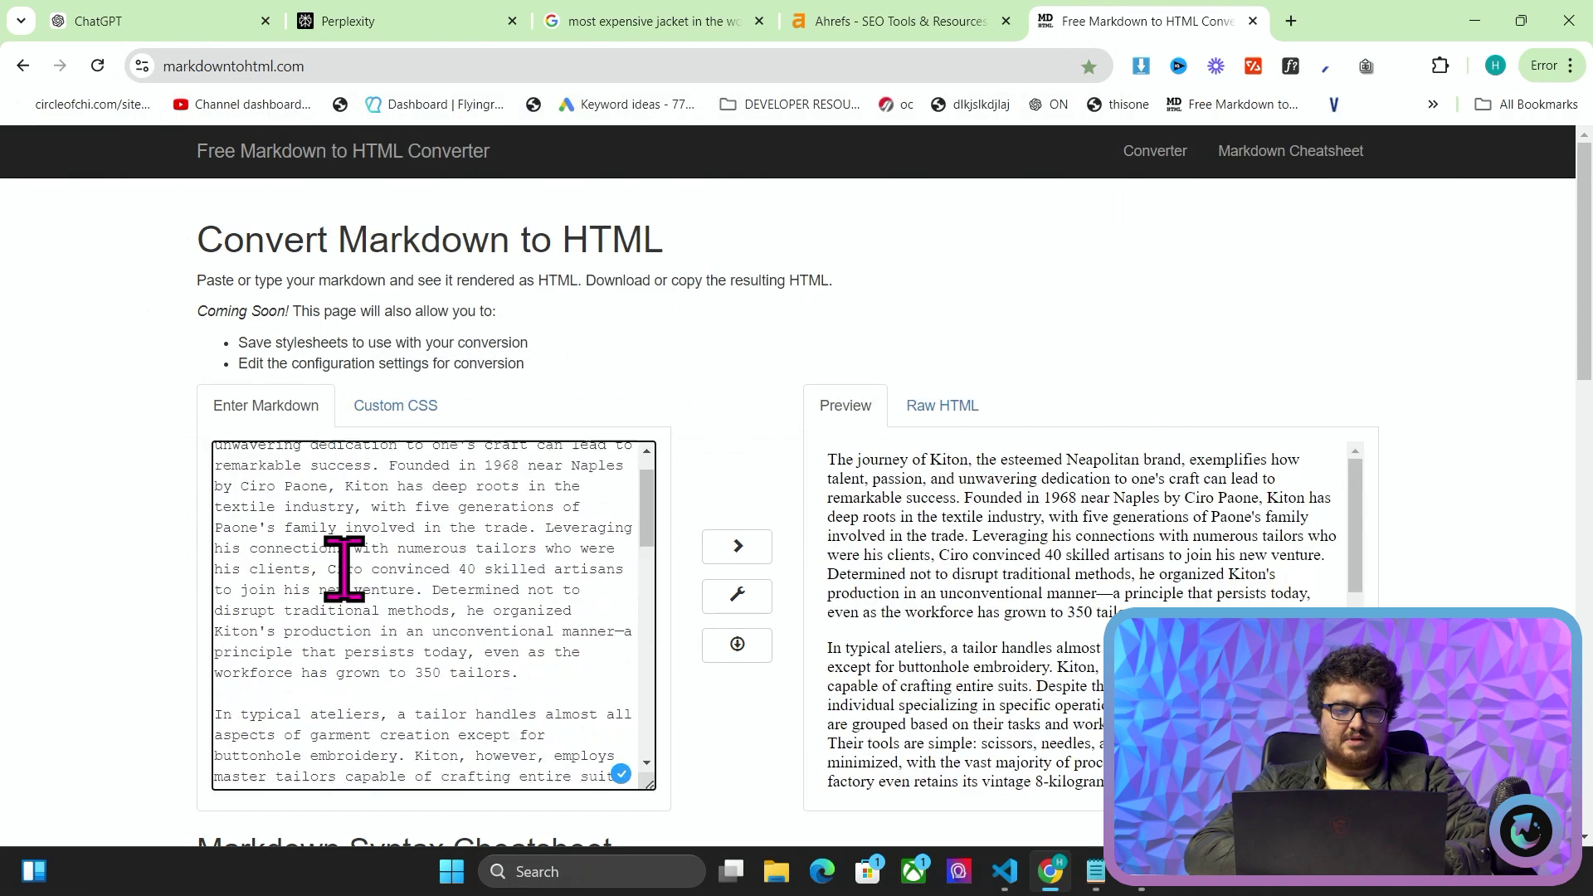
{"action": "scroll", "coordinate": [345, 569], "scroll_direction": "down", "scroll_amount": 10}
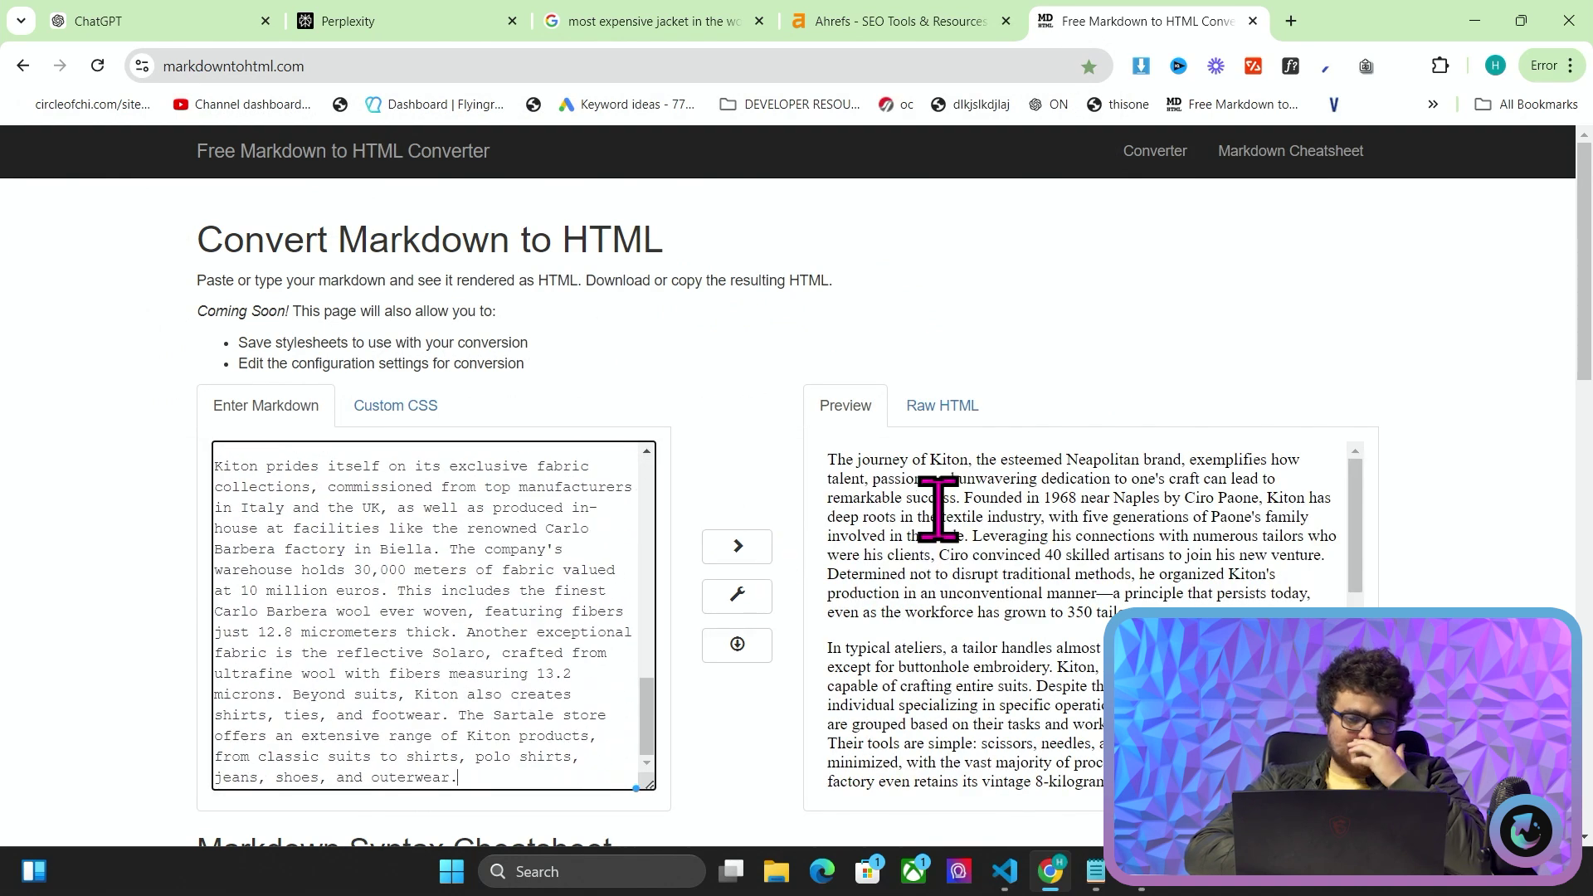
{"action": "key", "text": "ctrl+a"}
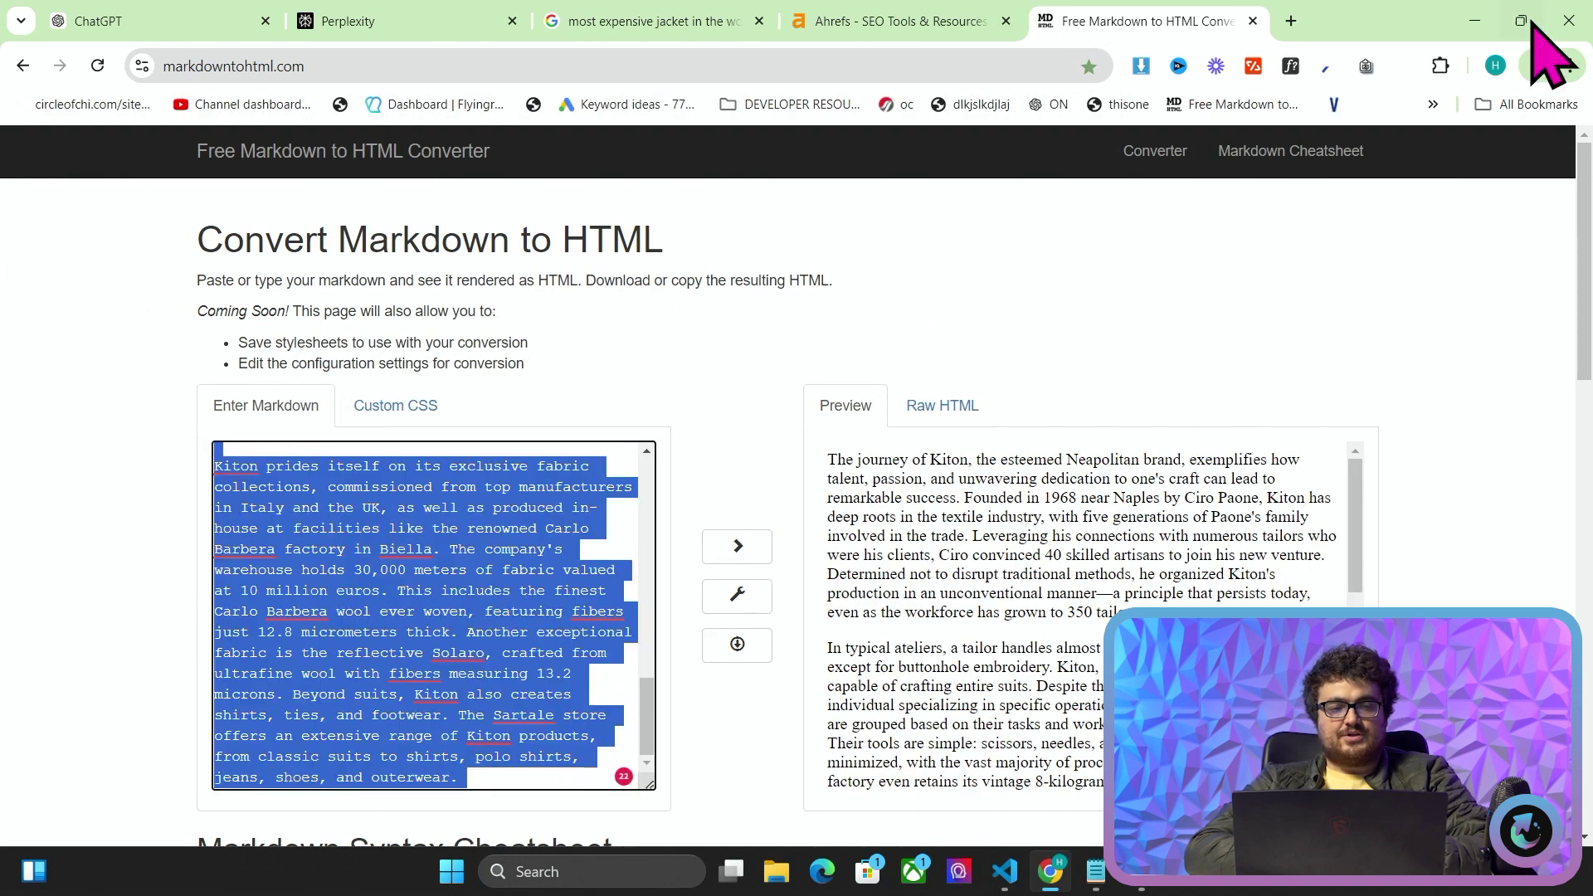
{"action": "left_click", "coordinate": [1494, 66]}
{"action": "left_click", "coordinate": [1042, 345]}
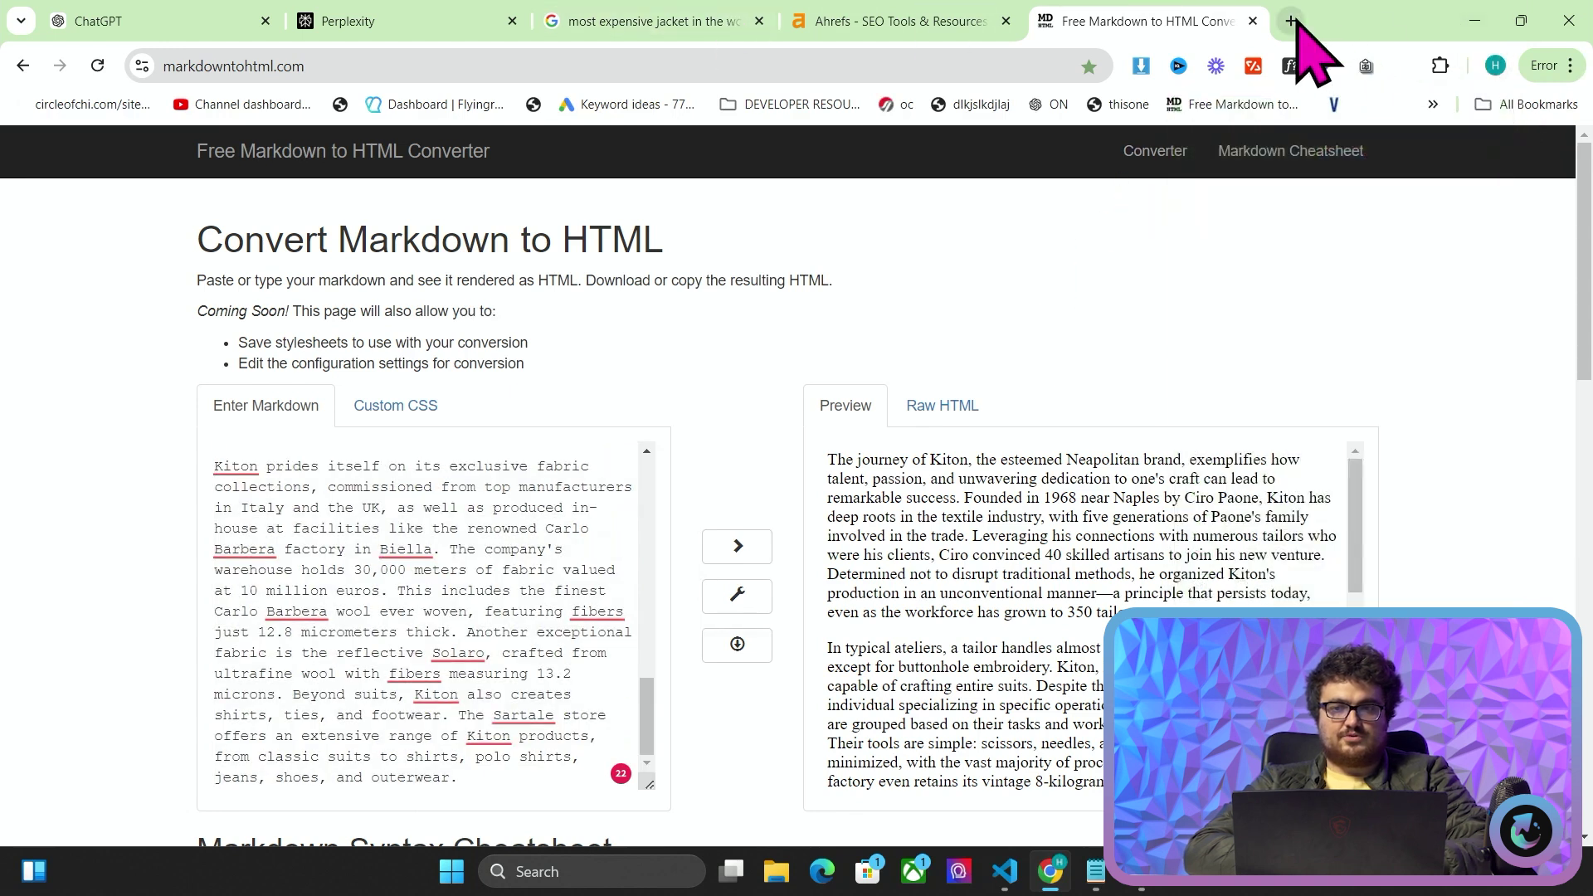
Go to the Shopify homepage in a new browser tab and log in
{"action": "left_click", "coordinate": [1291, 20]}
{"action": "type", "text": "shop"}
{"action": "key", "text": "Return"}
{"action": "double_click", "coordinate": [679, 67]}
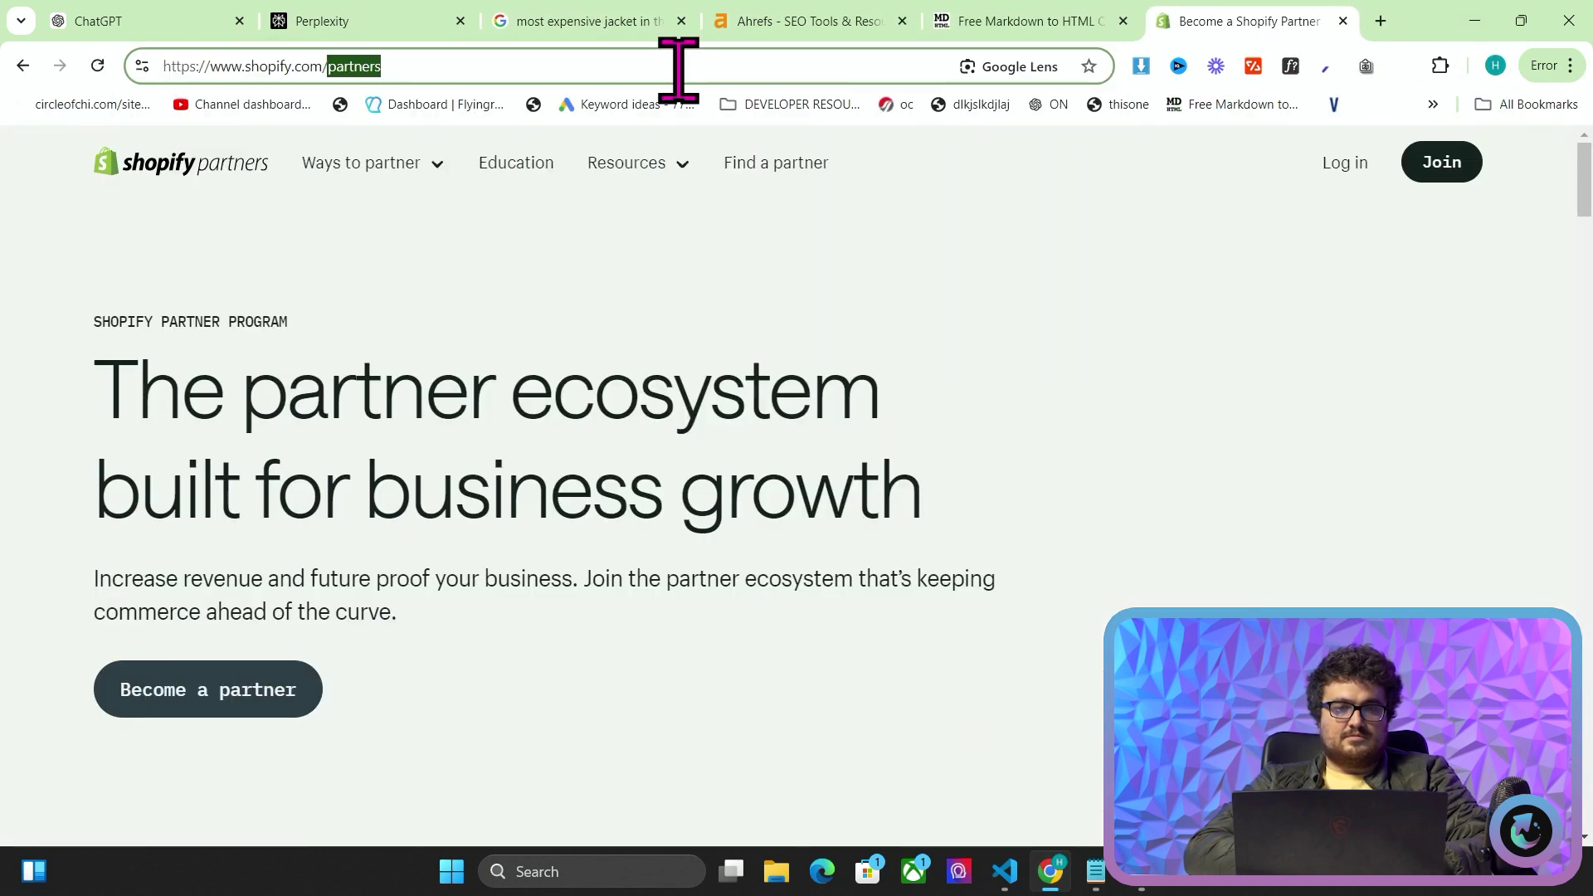
{"action": "key", "text": "BackSpace"}
{"action": "key", "text": "Return"}
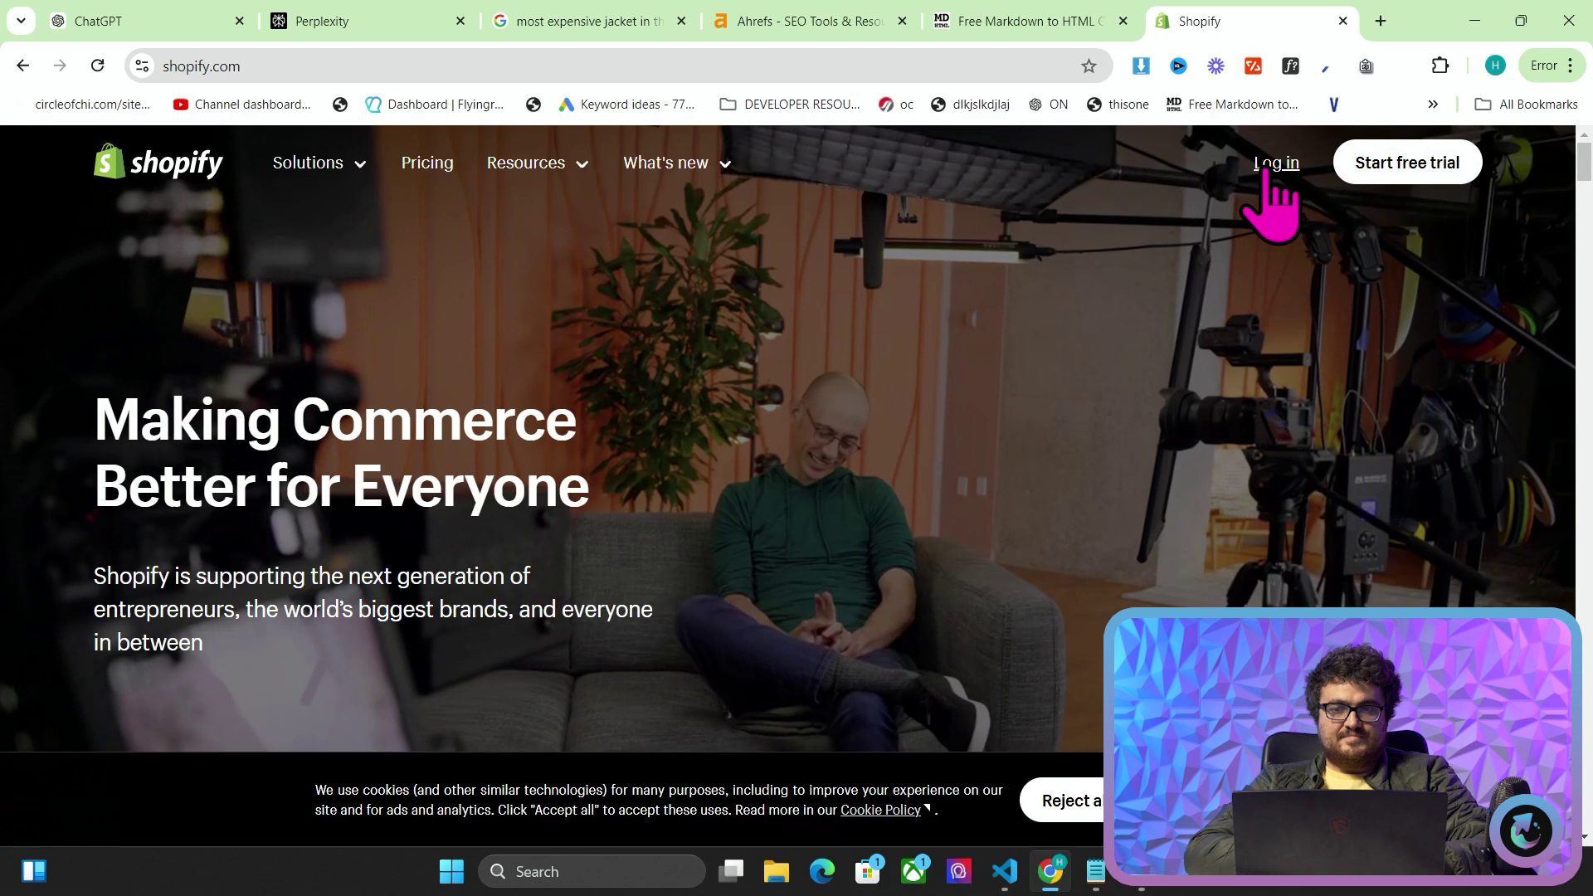
{"action": "left_click", "coordinate": [1267, 166]}
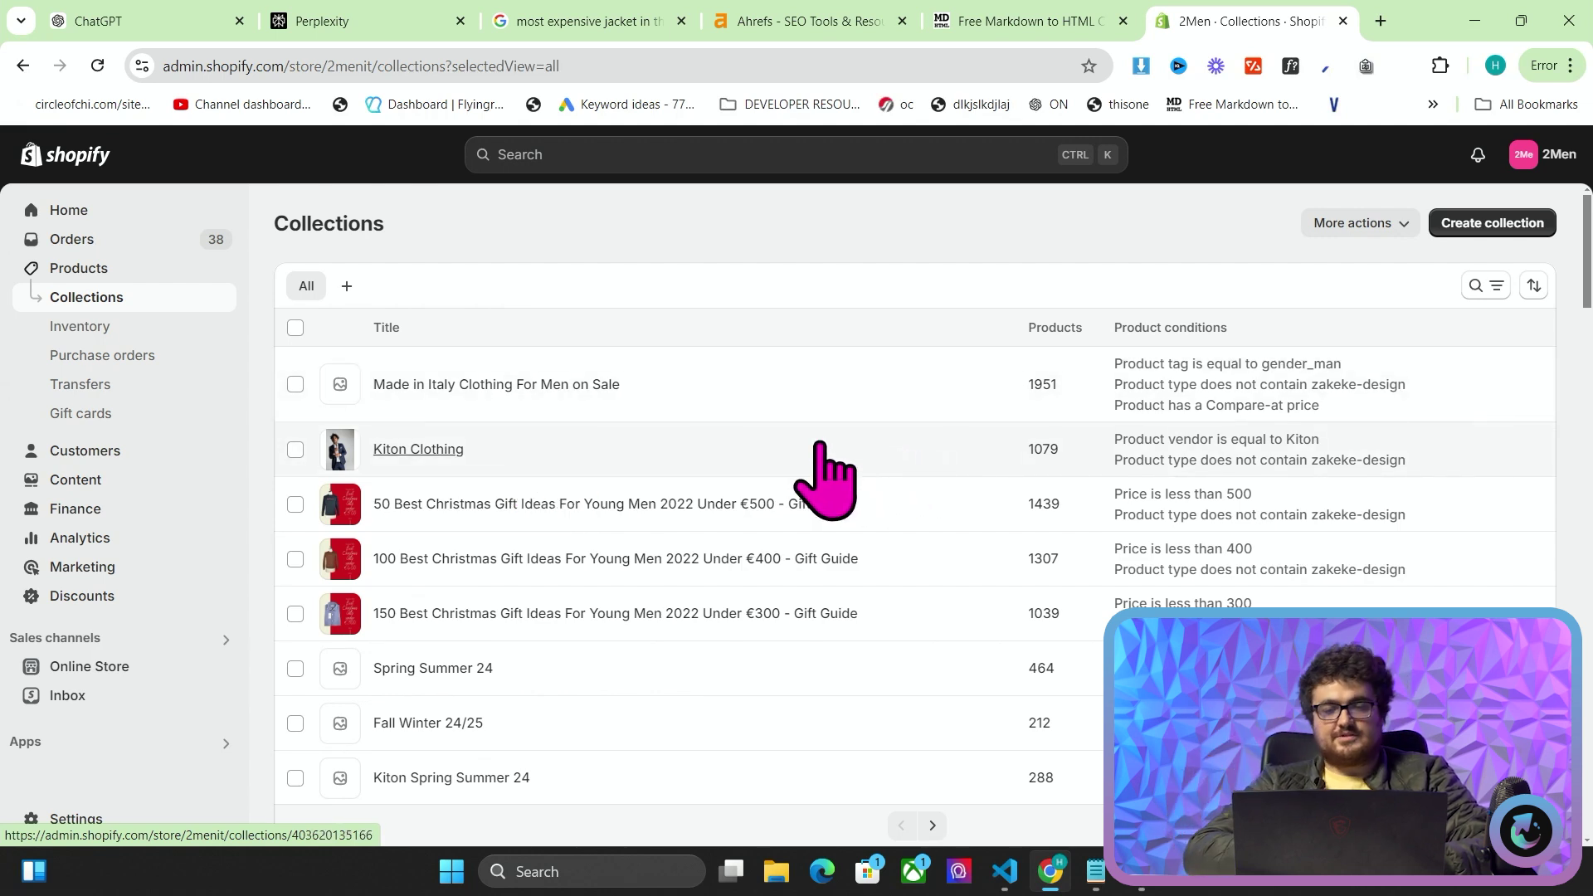
Replace the Kiton Clothing collection description with the pasted rewritten text
{"action": "left_click", "coordinate": [836, 446]}
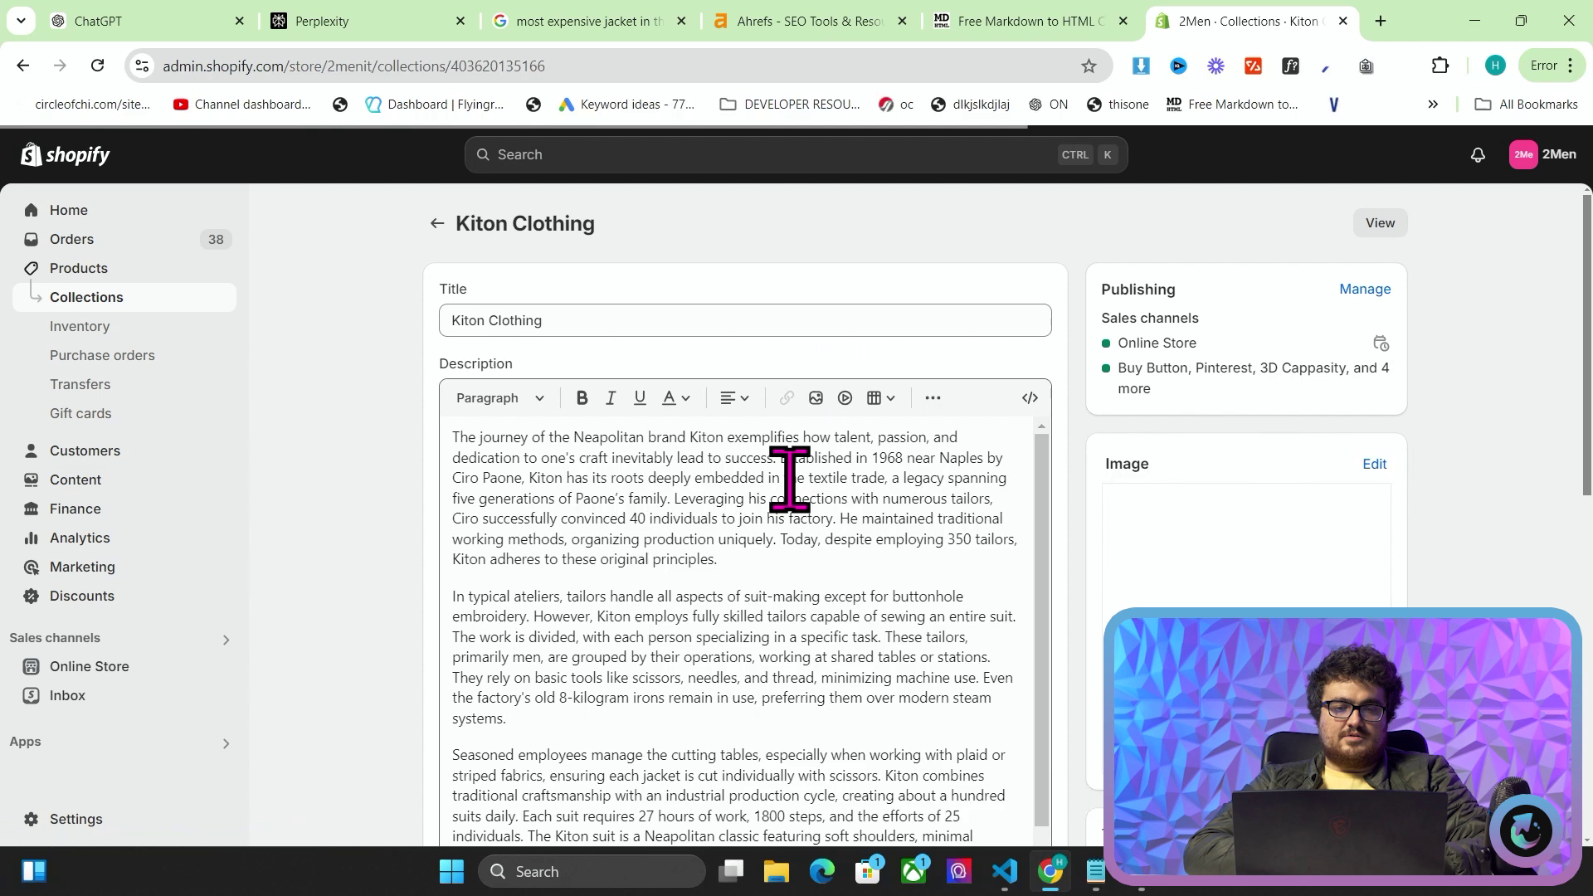
{"action": "scroll", "coordinate": [709, 543], "scroll_direction": "down", "scroll_amount": 2}
{"action": "left_click", "coordinate": [753, 534]}
{"action": "key", "text": "ctrl+a"}
{"action": "key", "text": "ctrl+v"}
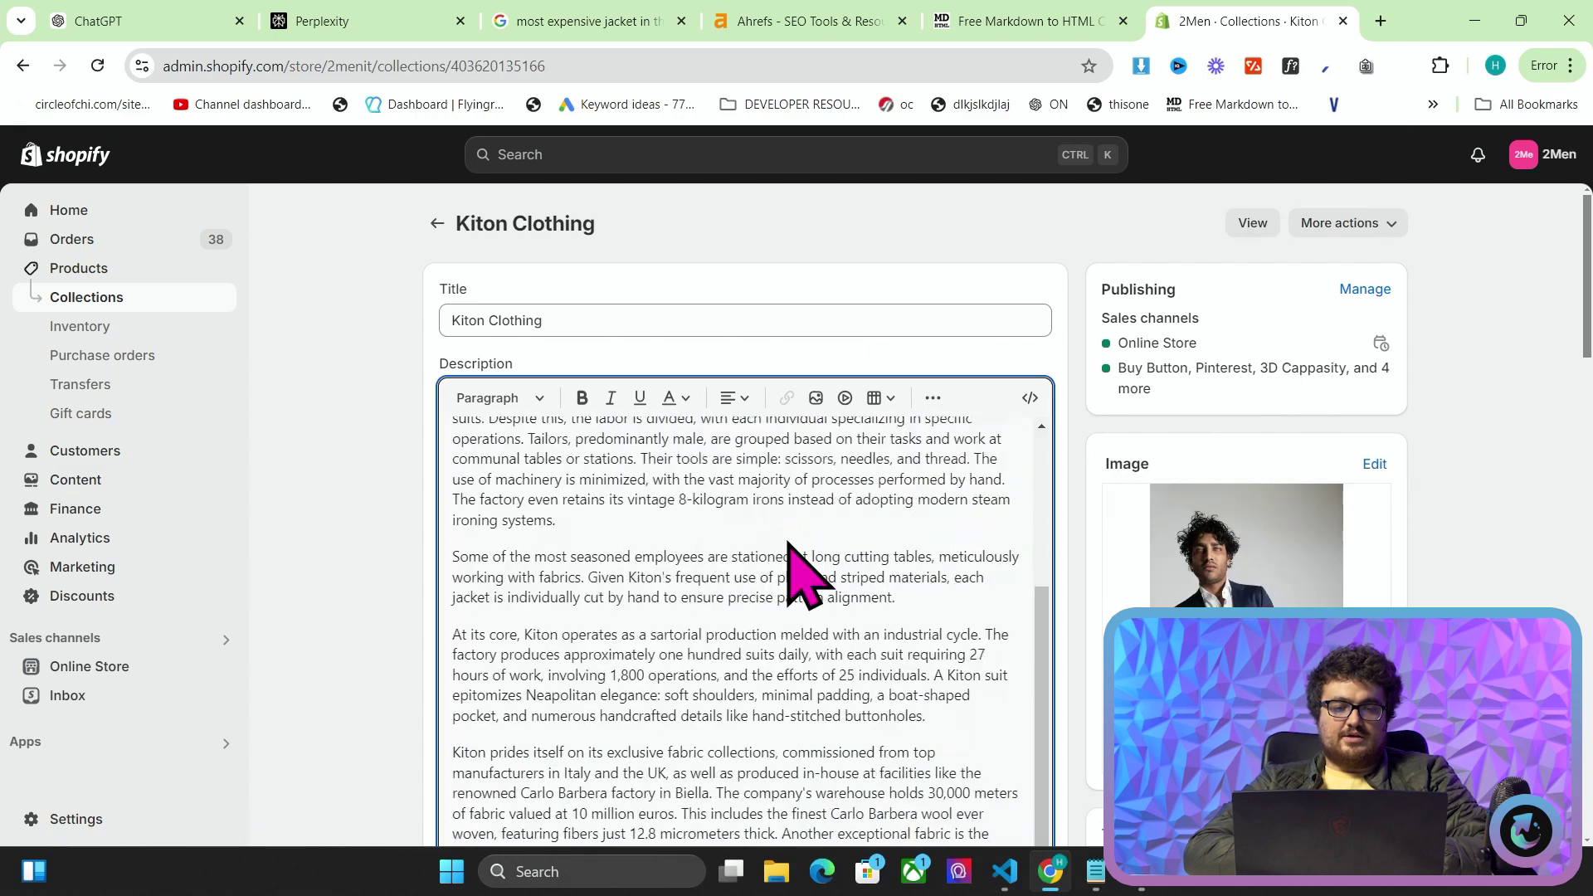
Undo and redo in the description editor until the rewritten Kiton description is back
{"action": "scroll", "coordinate": [796, 555], "scroll_direction": "up", "scroll_amount": 3}
{"action": "key", "text": "ctrl+a"}
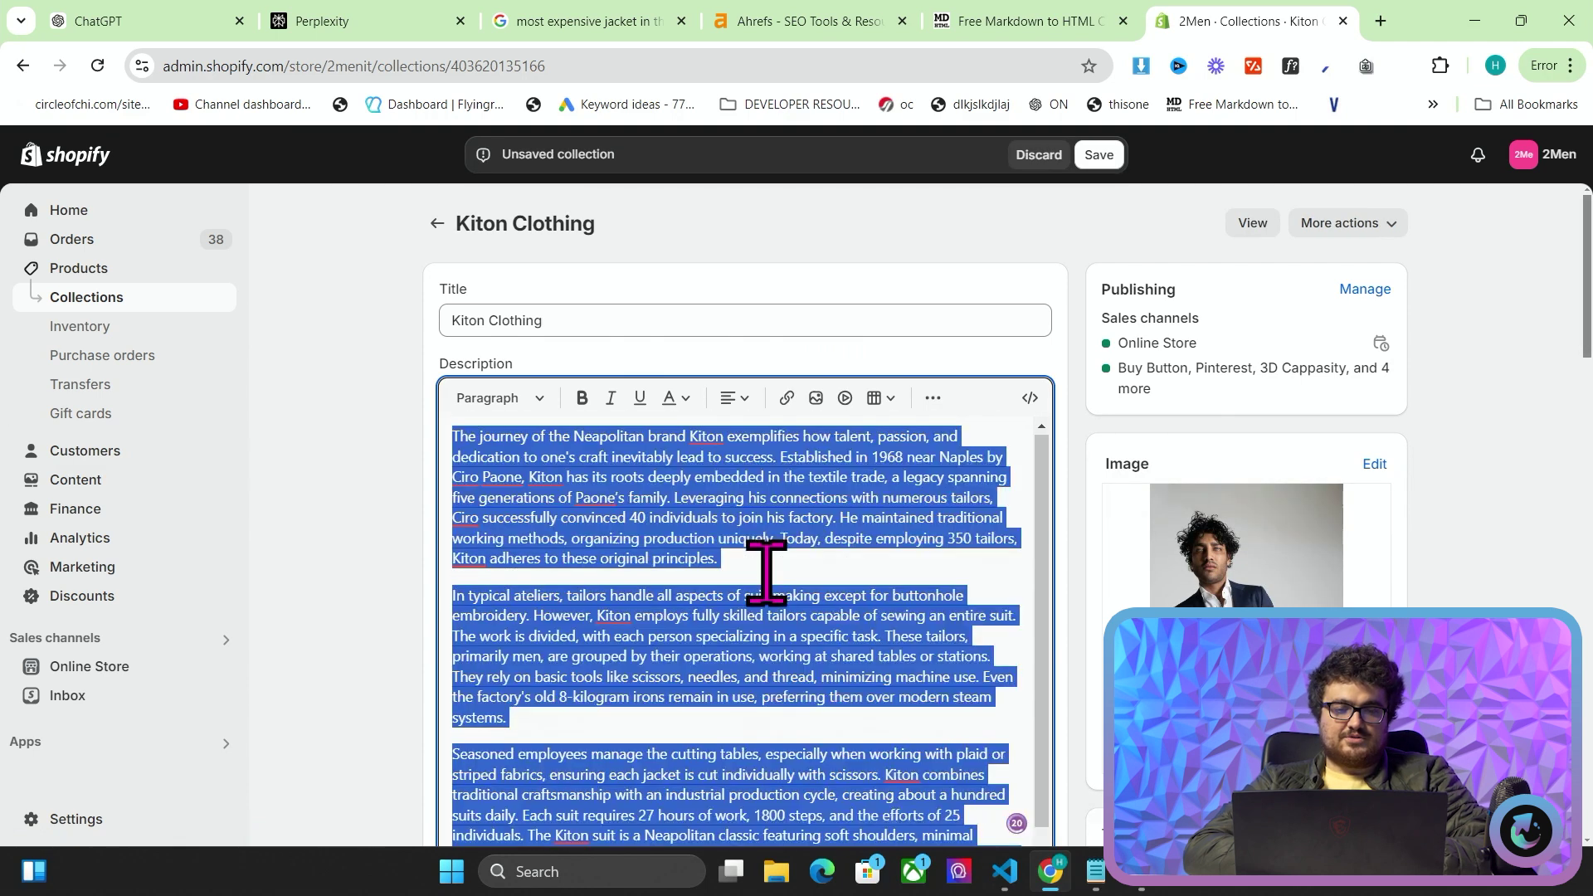
{"action": "key", "text": "ctrl+z"}
{"action": "left_click", "coordinate": [803, 594]}
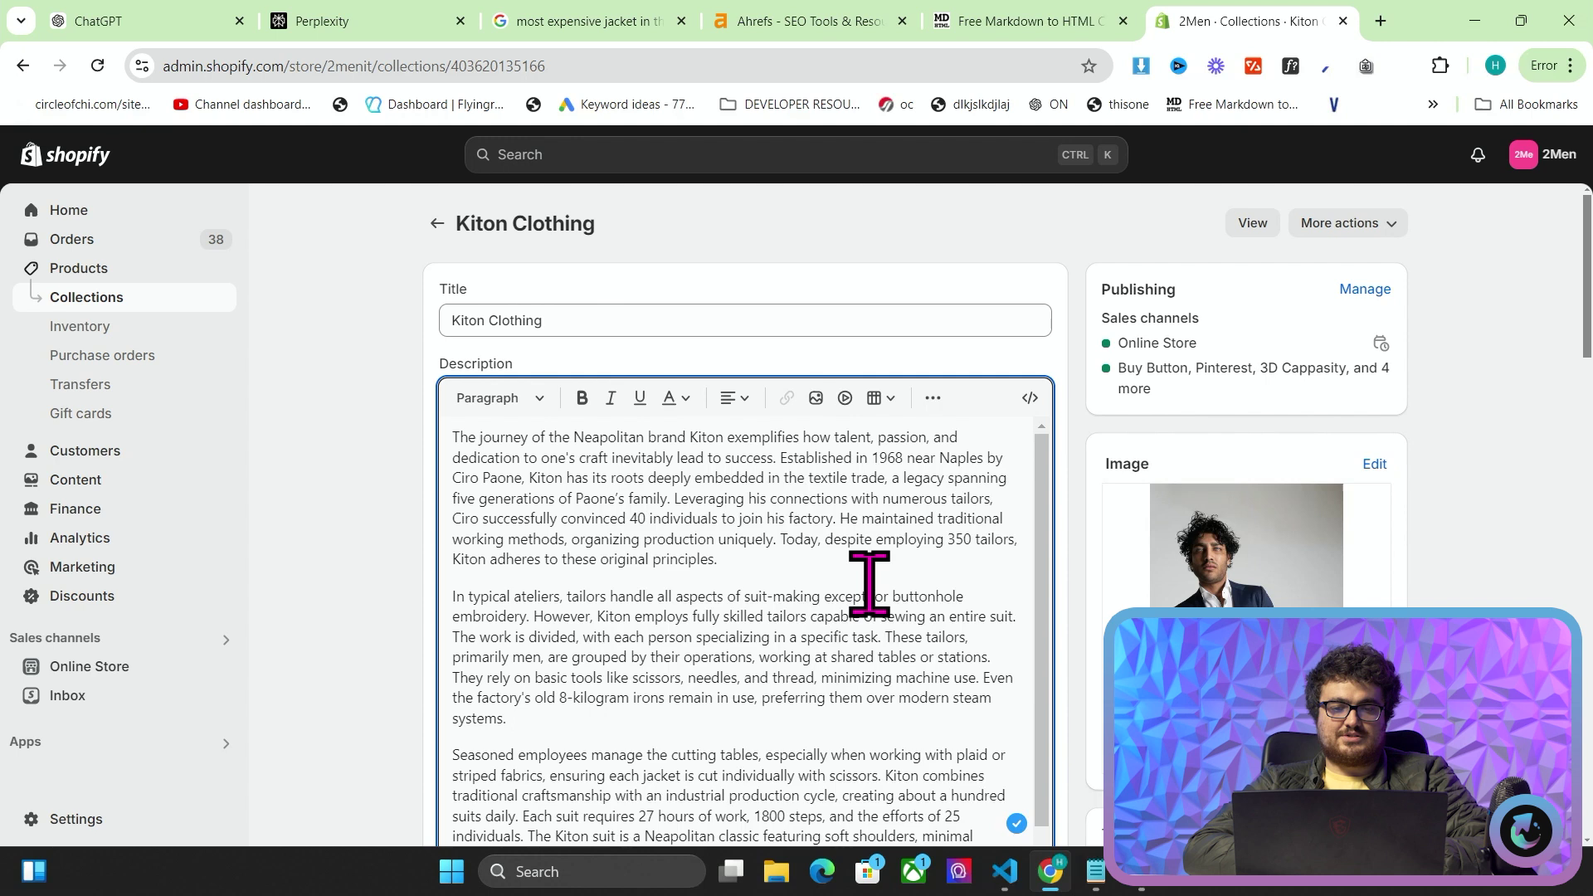
{"action": "key", "text": "ctrl+y"}
{"action": "scroll", "coordinate": [739, 603], "scroll_direction": "up", "scroll_amount": 3}
{"action": "key", "text": "ctrl+z"}
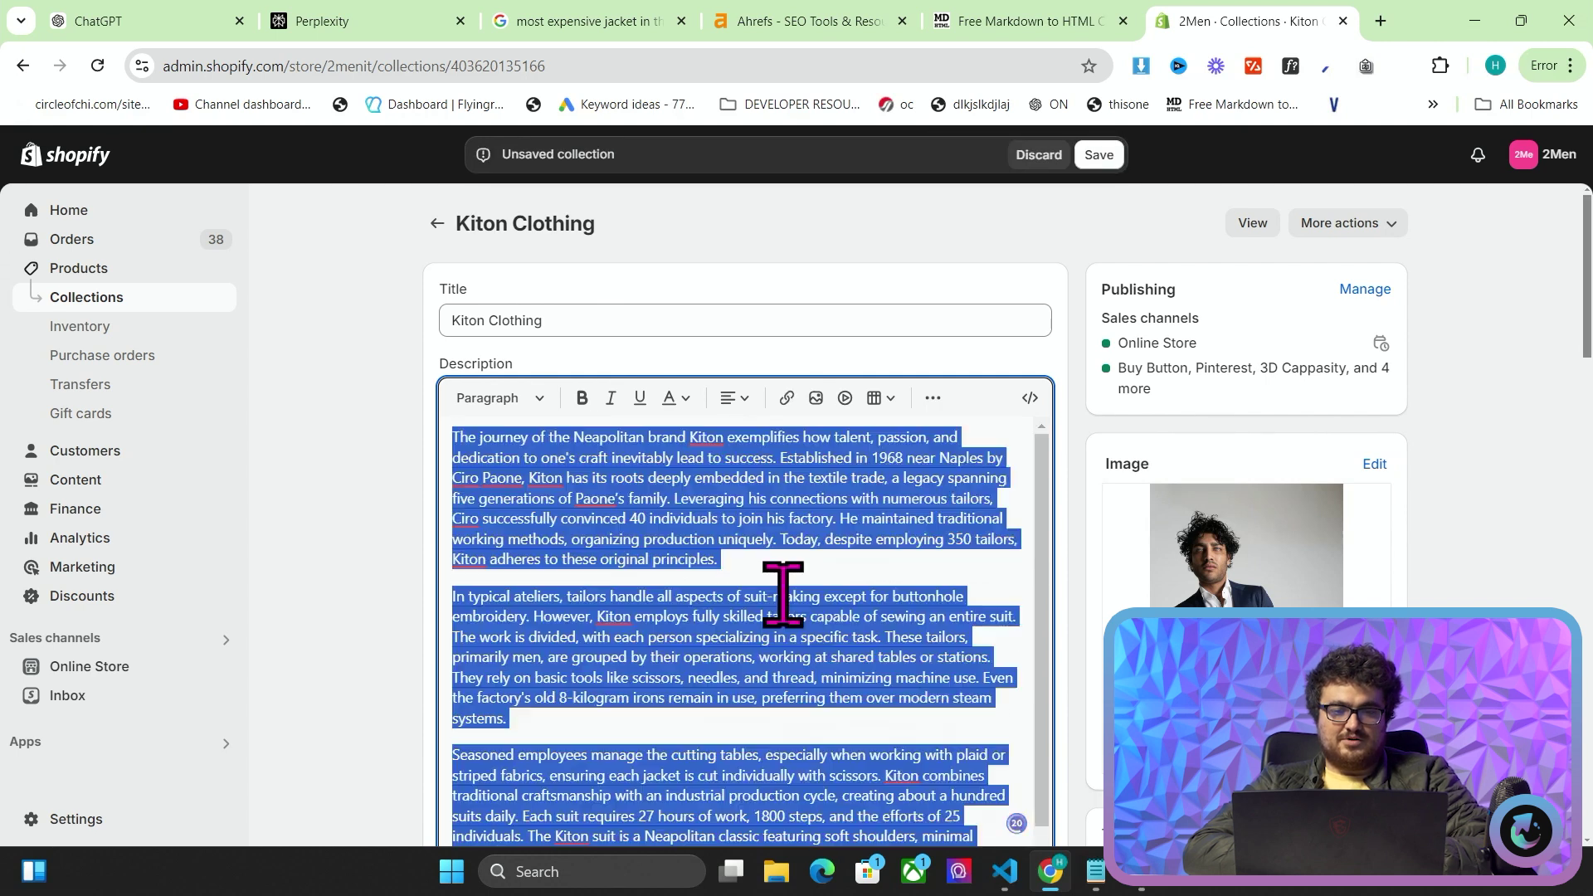
{"action": "left_click", "coordinate": [355, 458]}
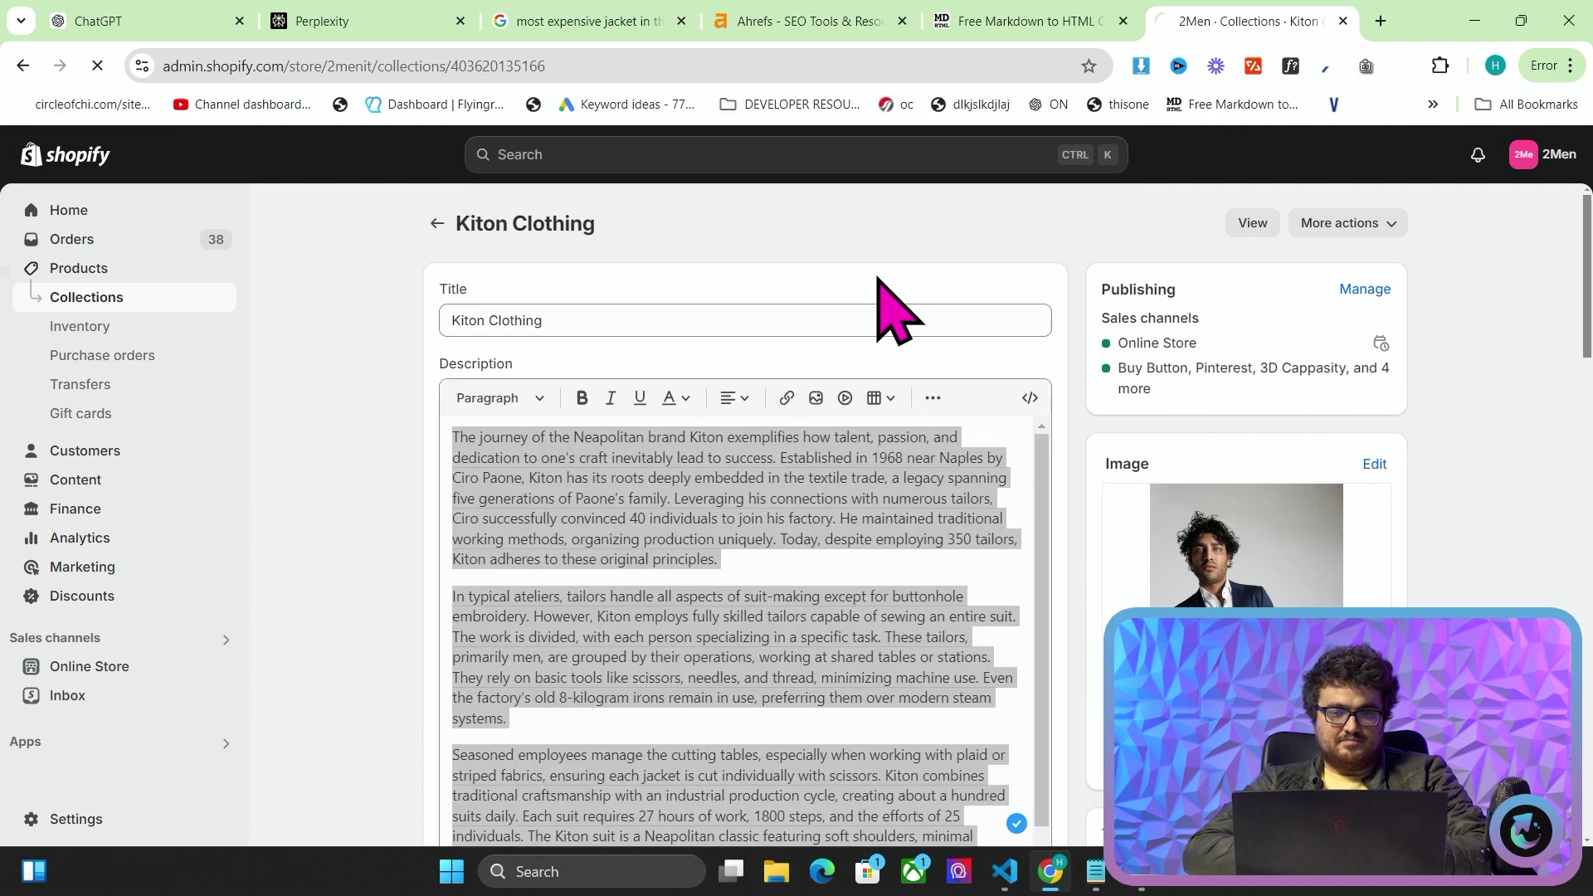
Reload the collection page to confirm the rewritten Kiton description persists
{"action": "key", "text": "F5"}
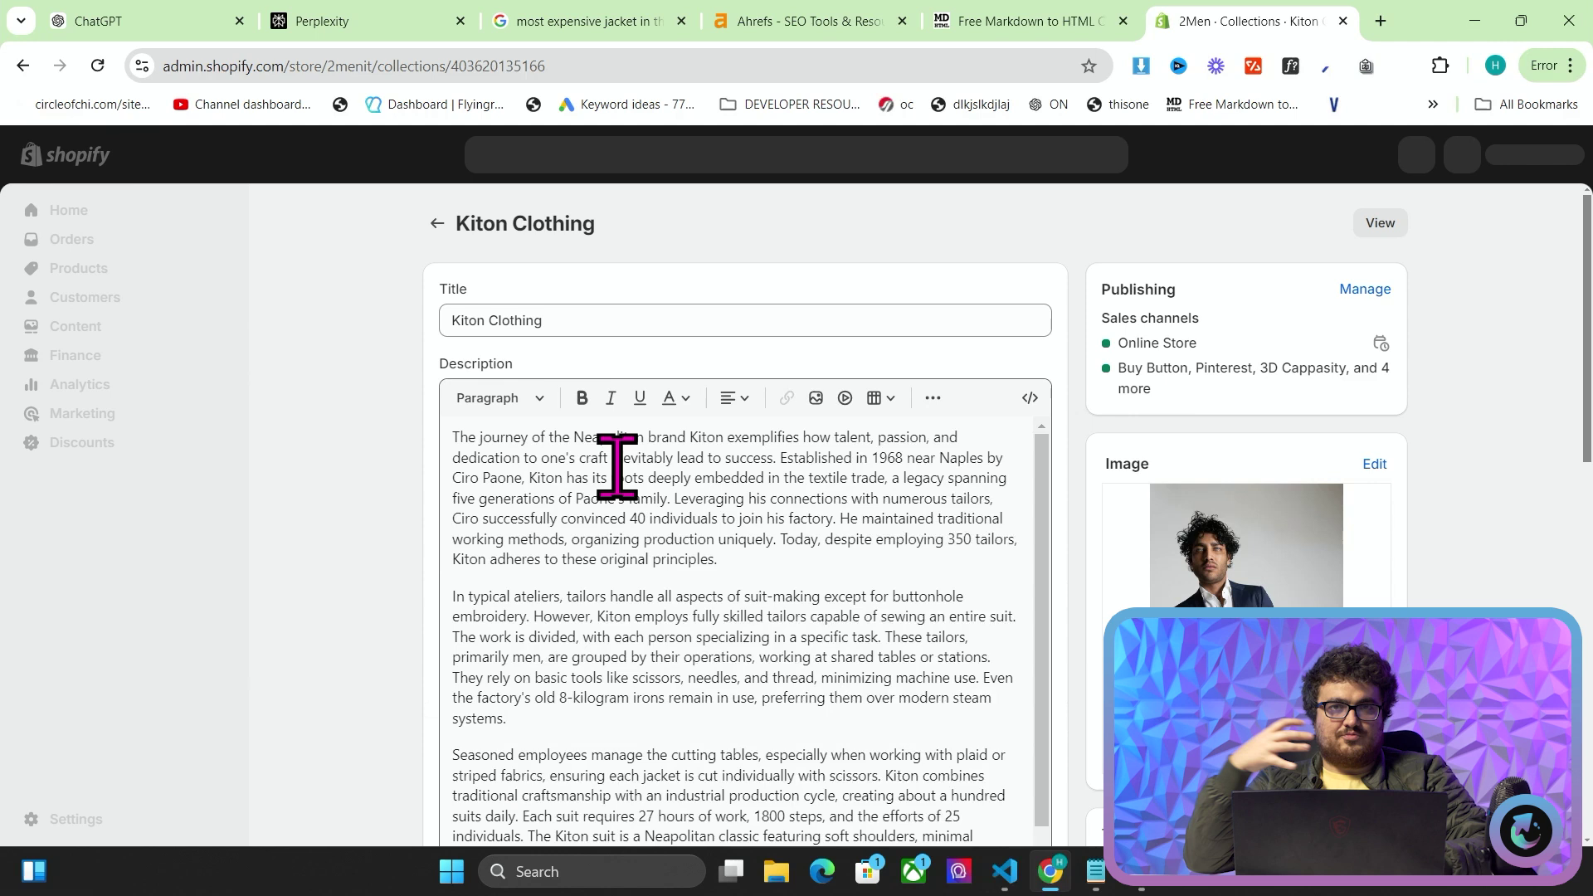
{"action": "scroll", "coordinate": [809, 543], "scroll_direction": "down", "scroll_amount": 3}
{"action": "scroll", "coordinate": [664, 675], "scroll_direction": "up", "scroll_amount": 3}
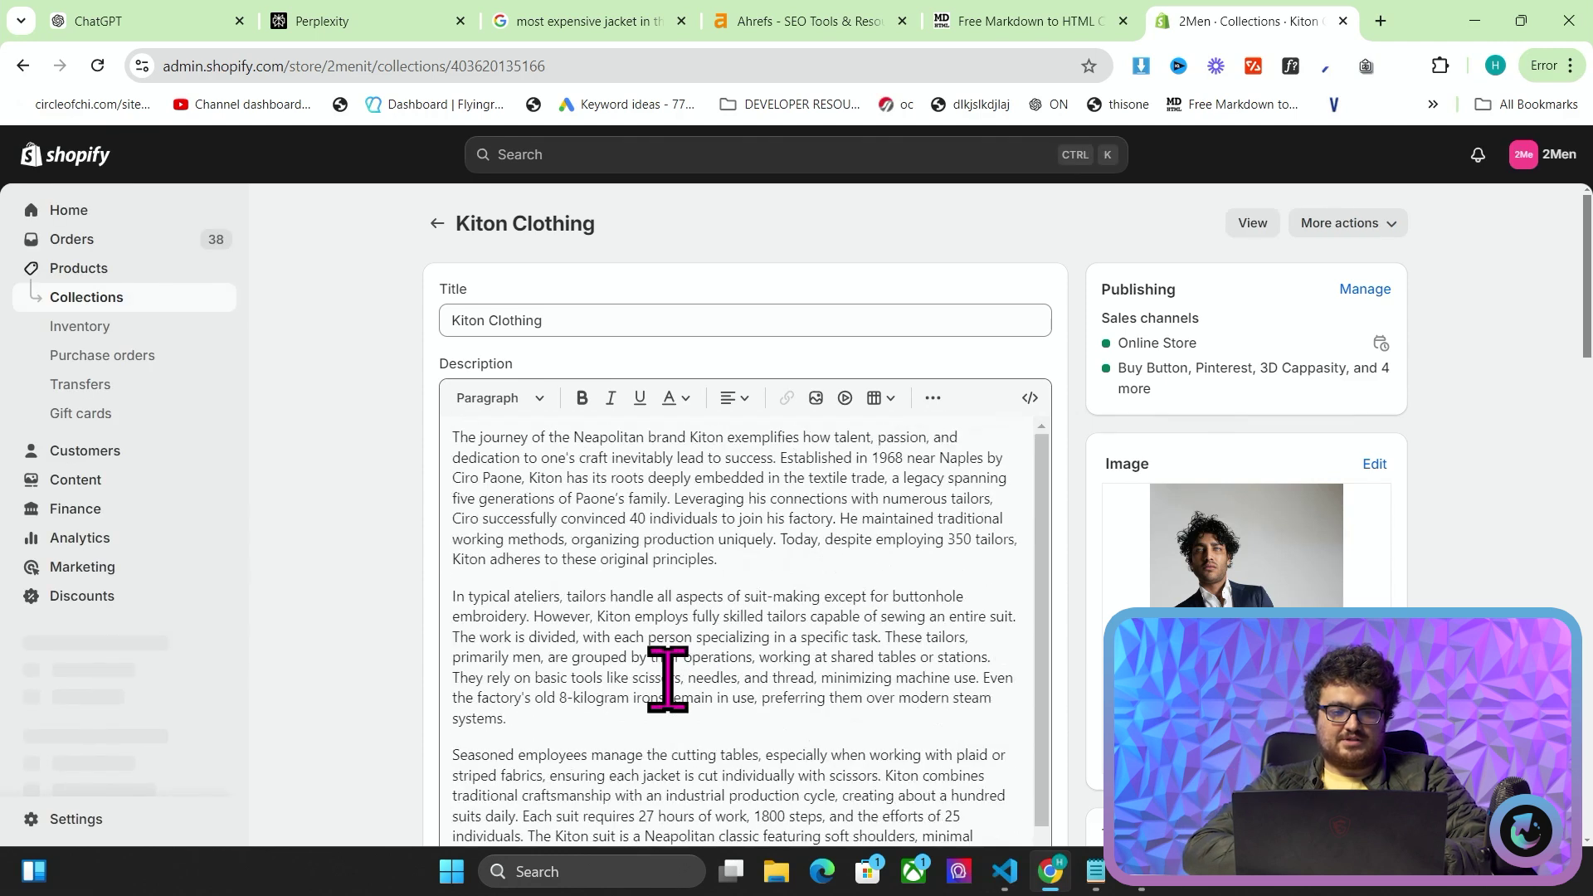
{"action": "key", "text": "super"}
Launch Notepad with the Kiton draft and scroll to compare it against the Shopify description
{"action": "type", "text": "note"}
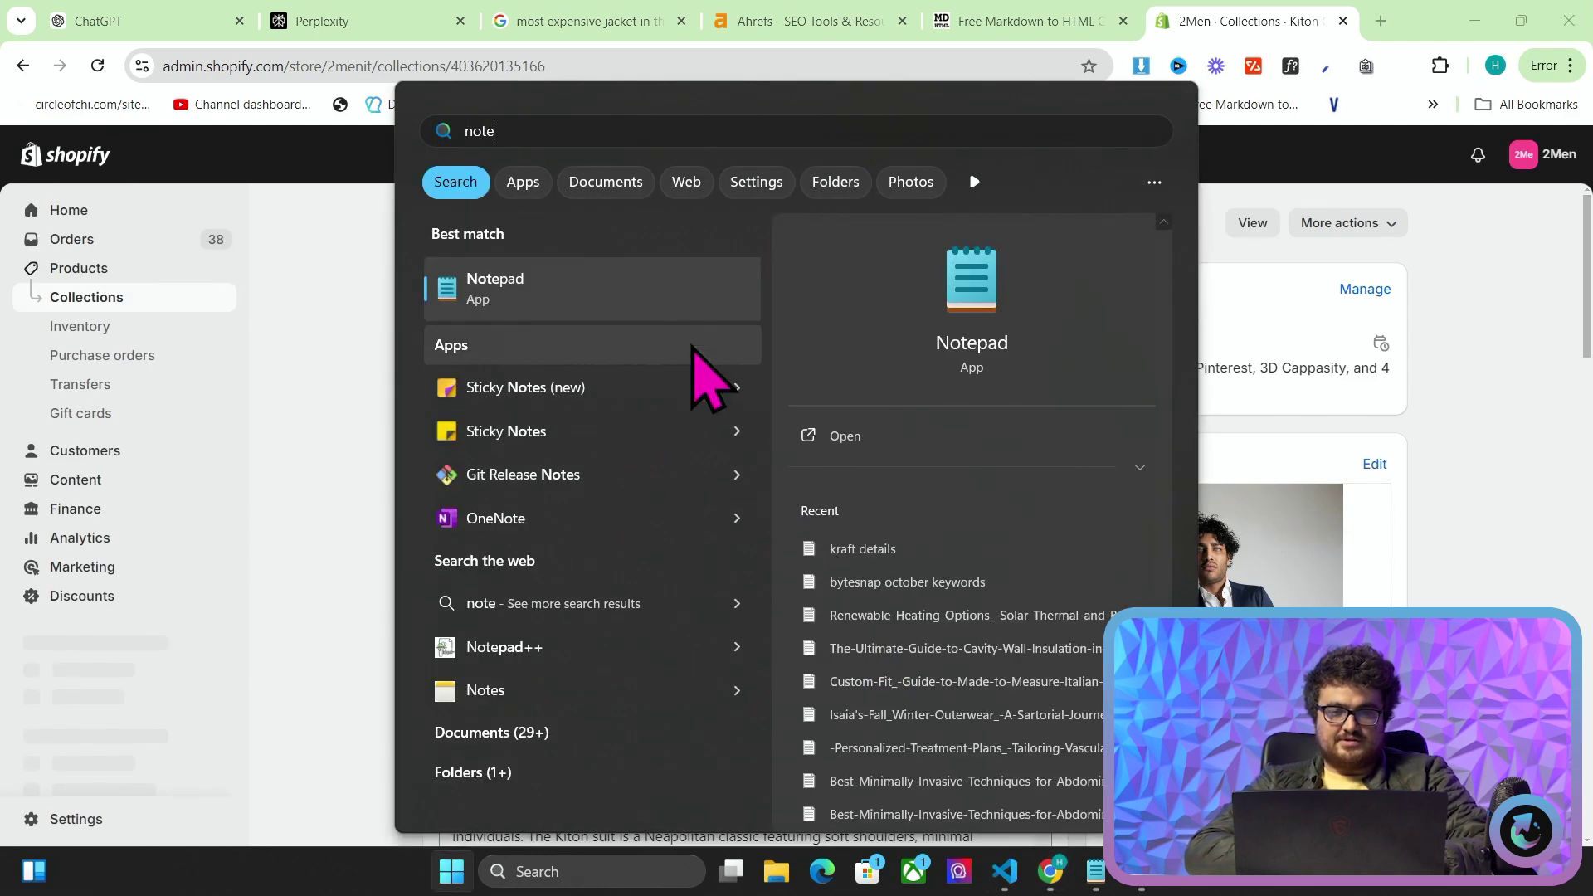
{"action": "key", "text": "Escape"}
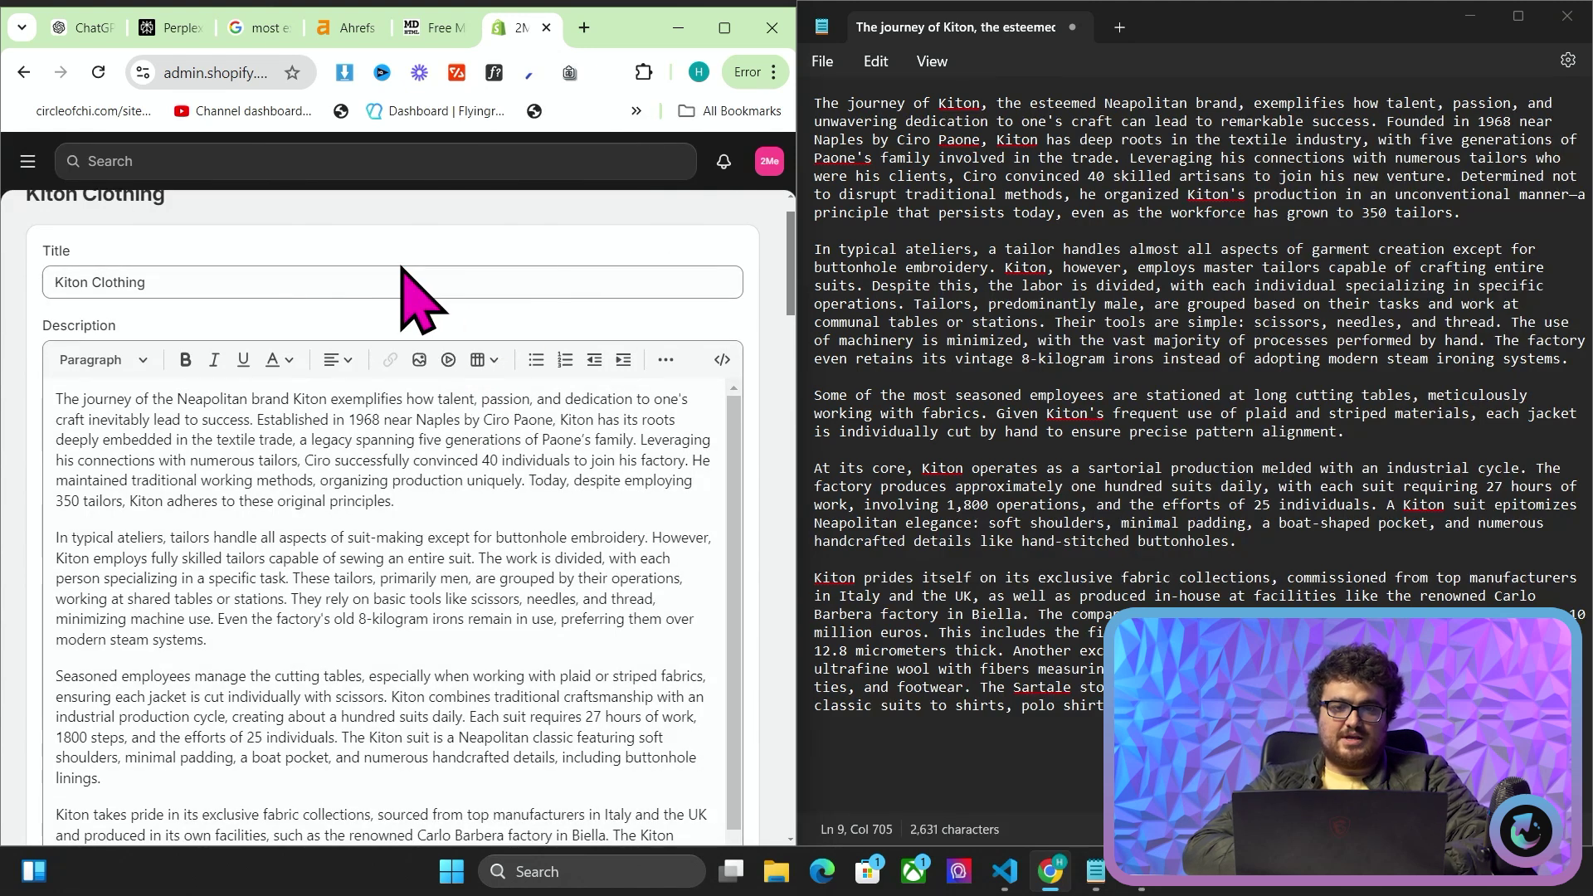
{"action": "scroll", "coordinate": [523, 415], "scroll_direction": "down", "scroll_amount": 5}
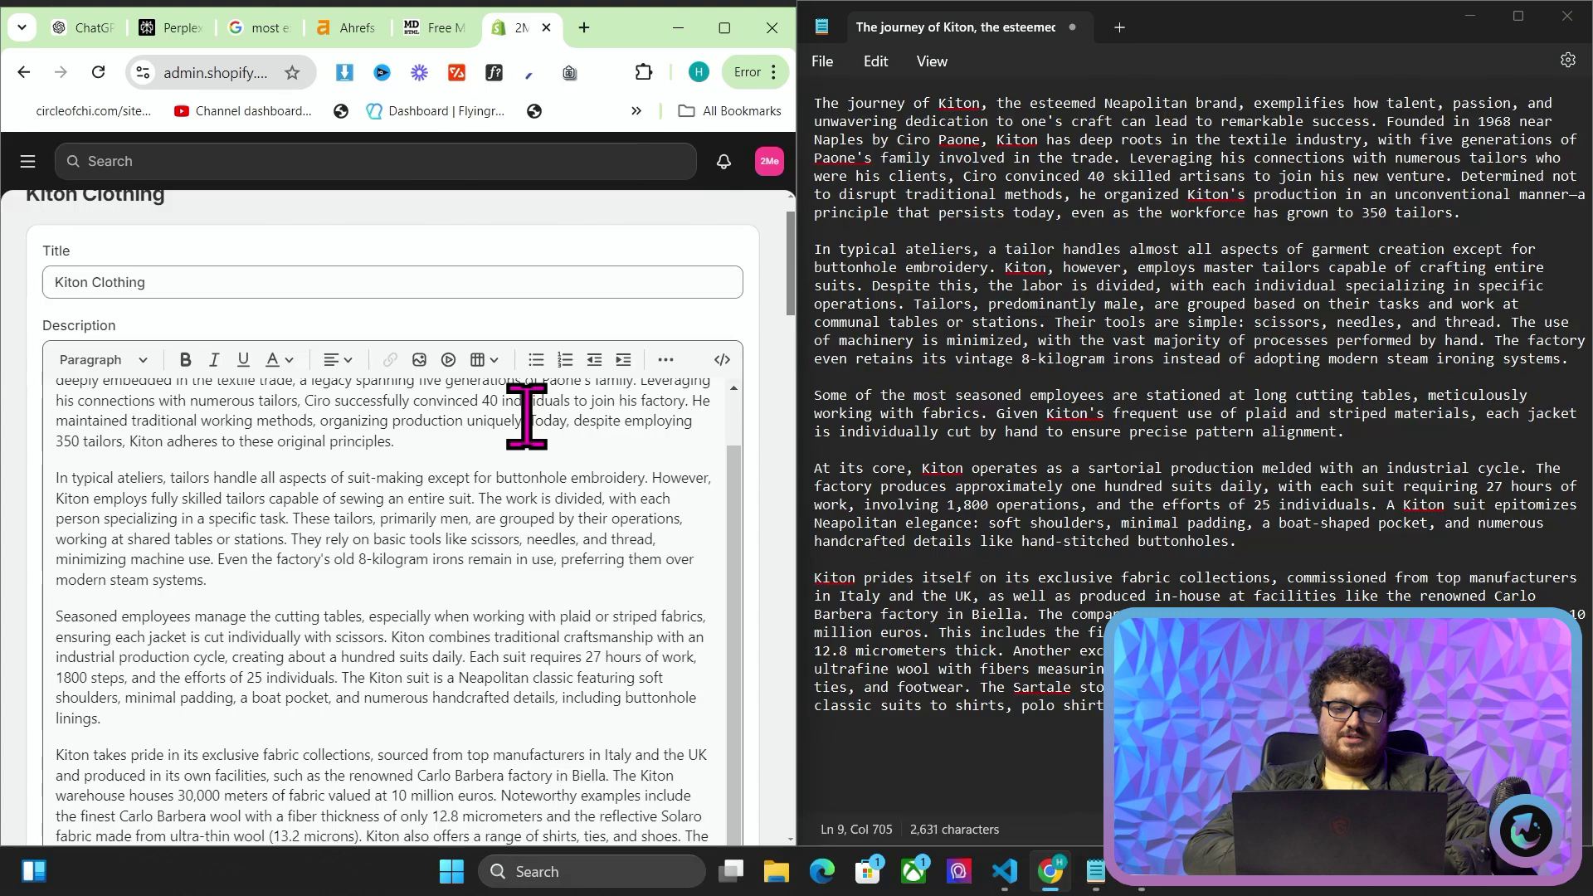
{"action": "scroll", "coordinate": [590, 365], "scroll_direction": "up", "scroll_amount": 1}
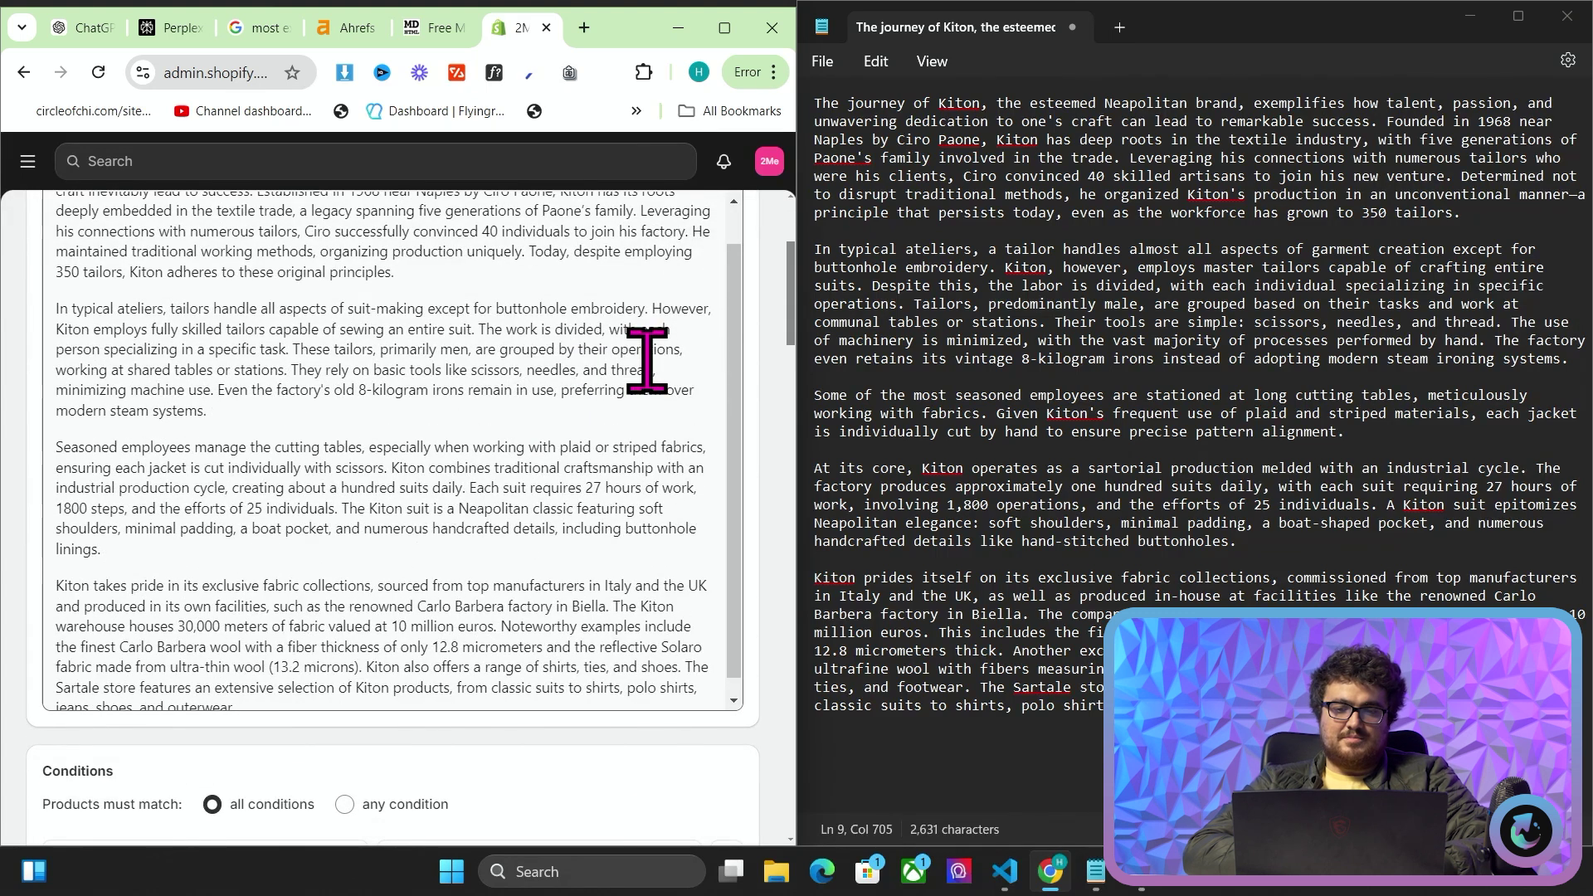
{"action": "scroll", "coordinate": [646, 362], "scroll_direction": "down", "scroll_amount": 1}
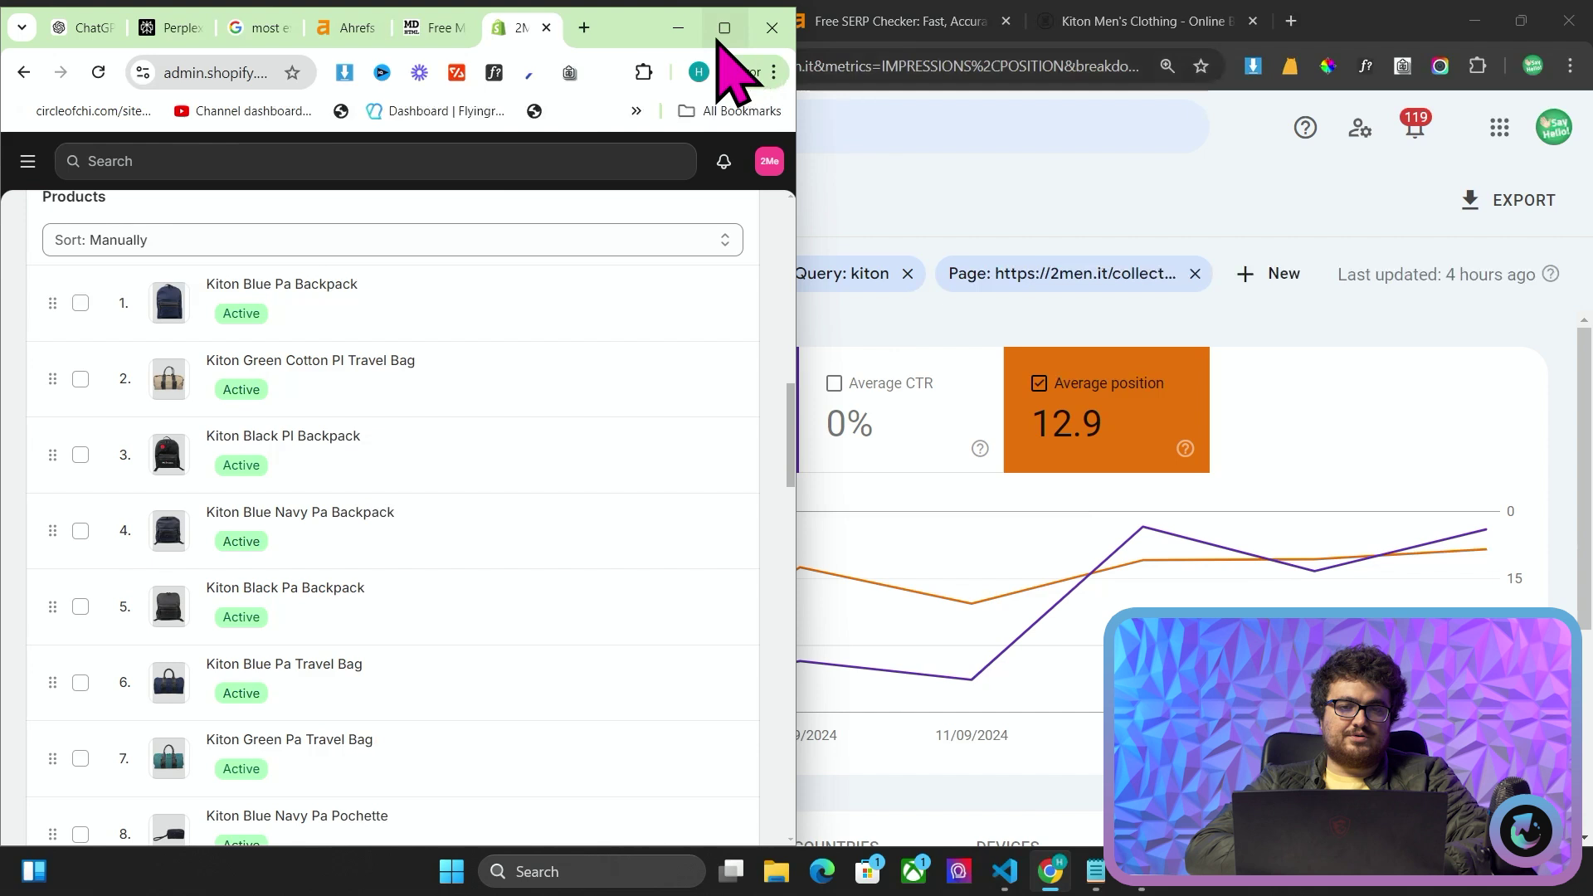
Send 'make this more clickbaity' to ChatGPT at the end of the Kiton conversation
{"action": "left_click", "coordinate": [720, 32]}
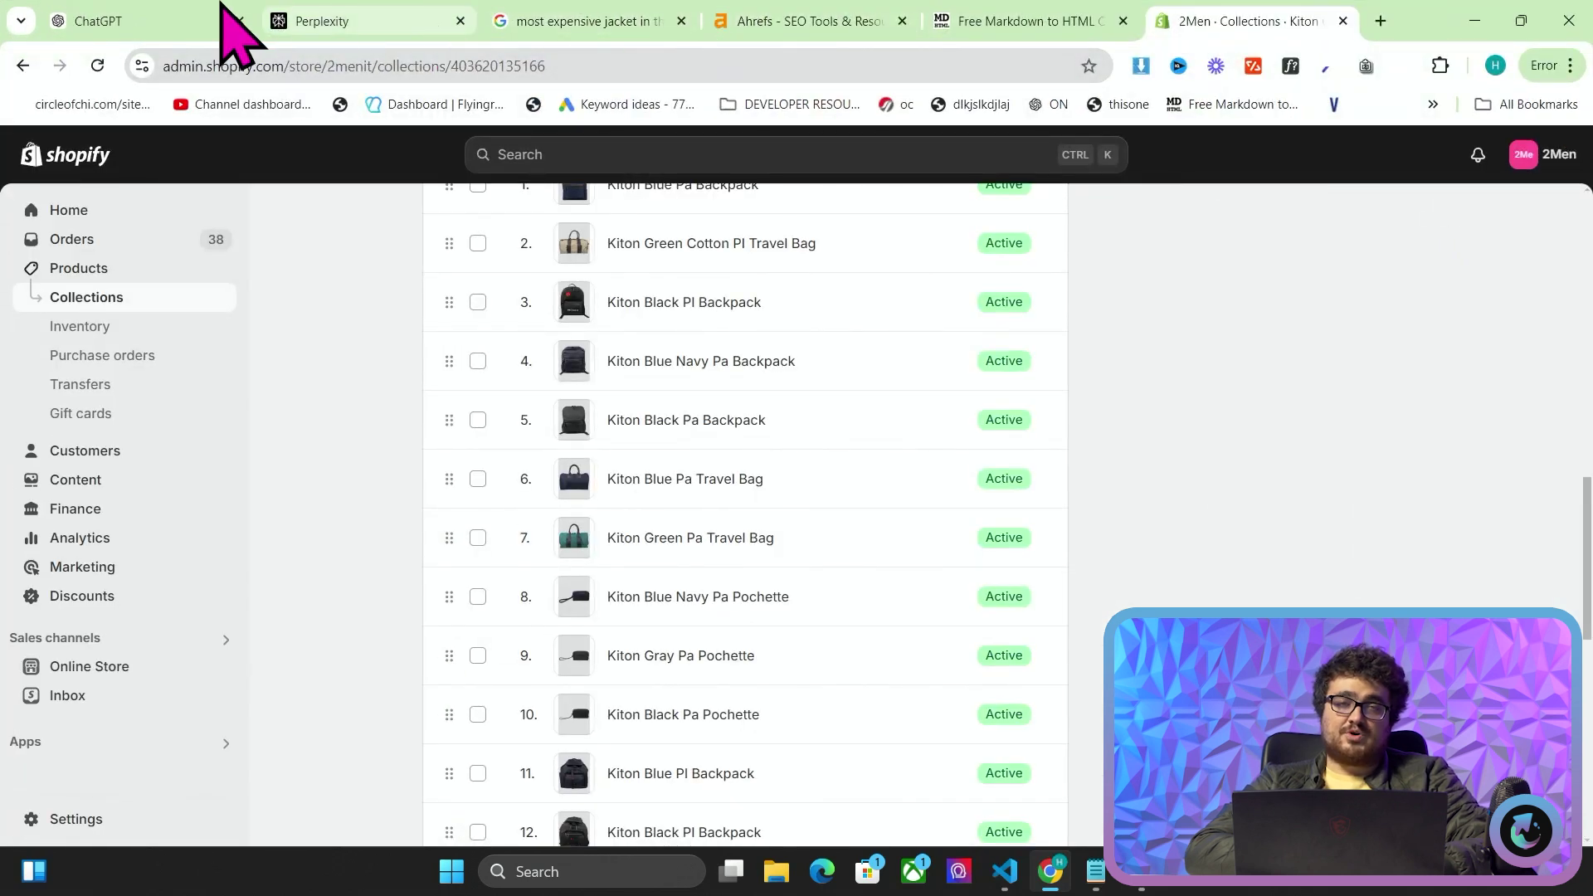
{"action": "left_click", "coordinate": [226, 16]}
{"action": "left_click", "coordinate": [796, 690]}
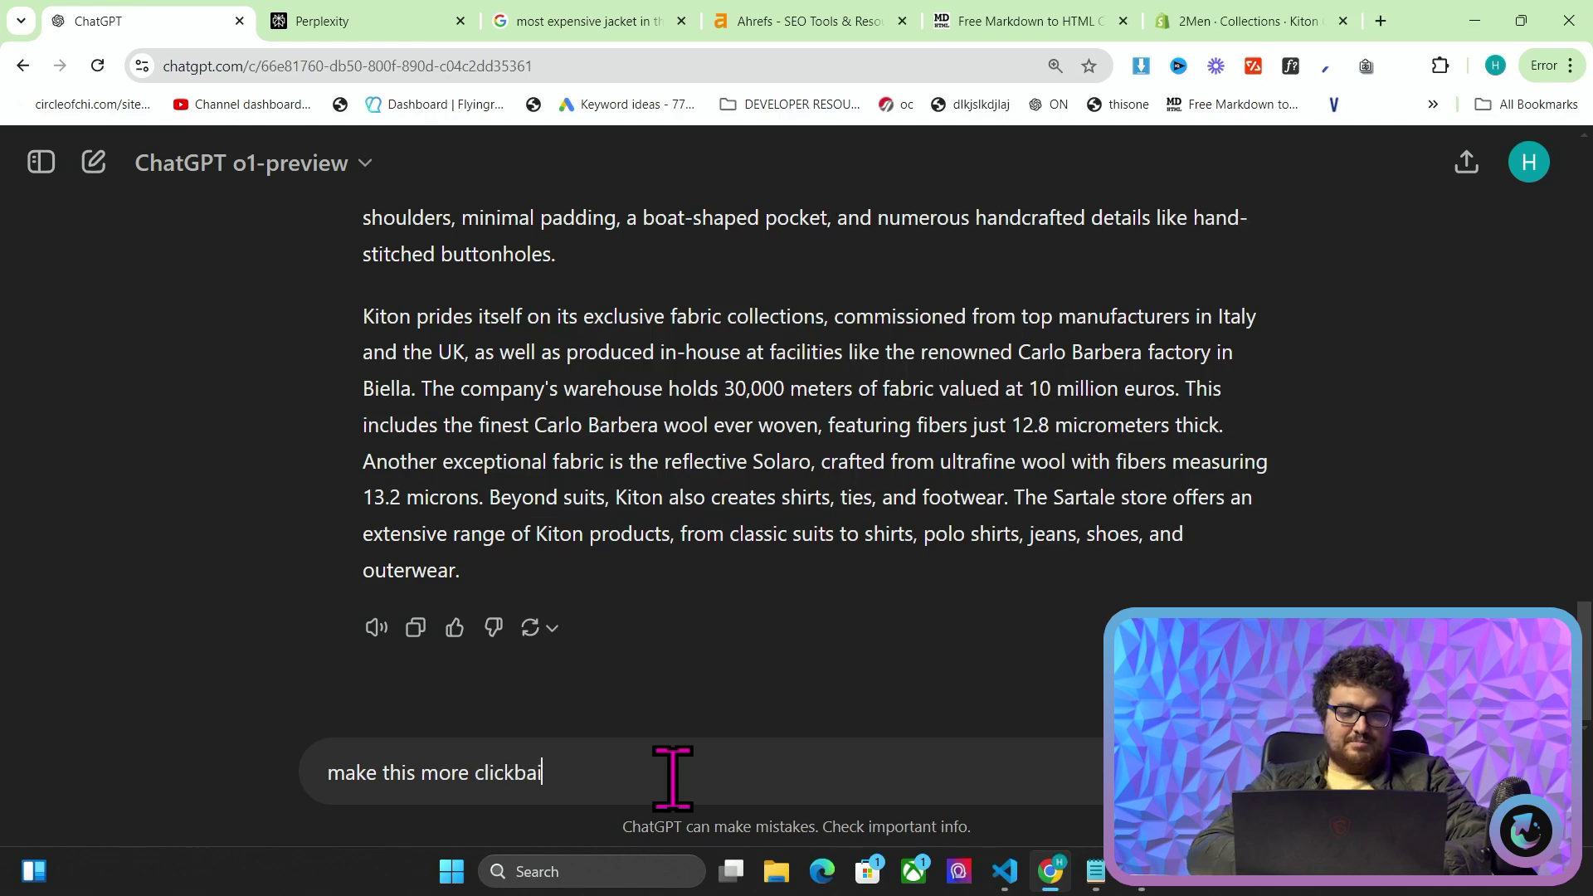
{"action": "type", "text": "ty"}
{"action": "key", "text": "Return"}
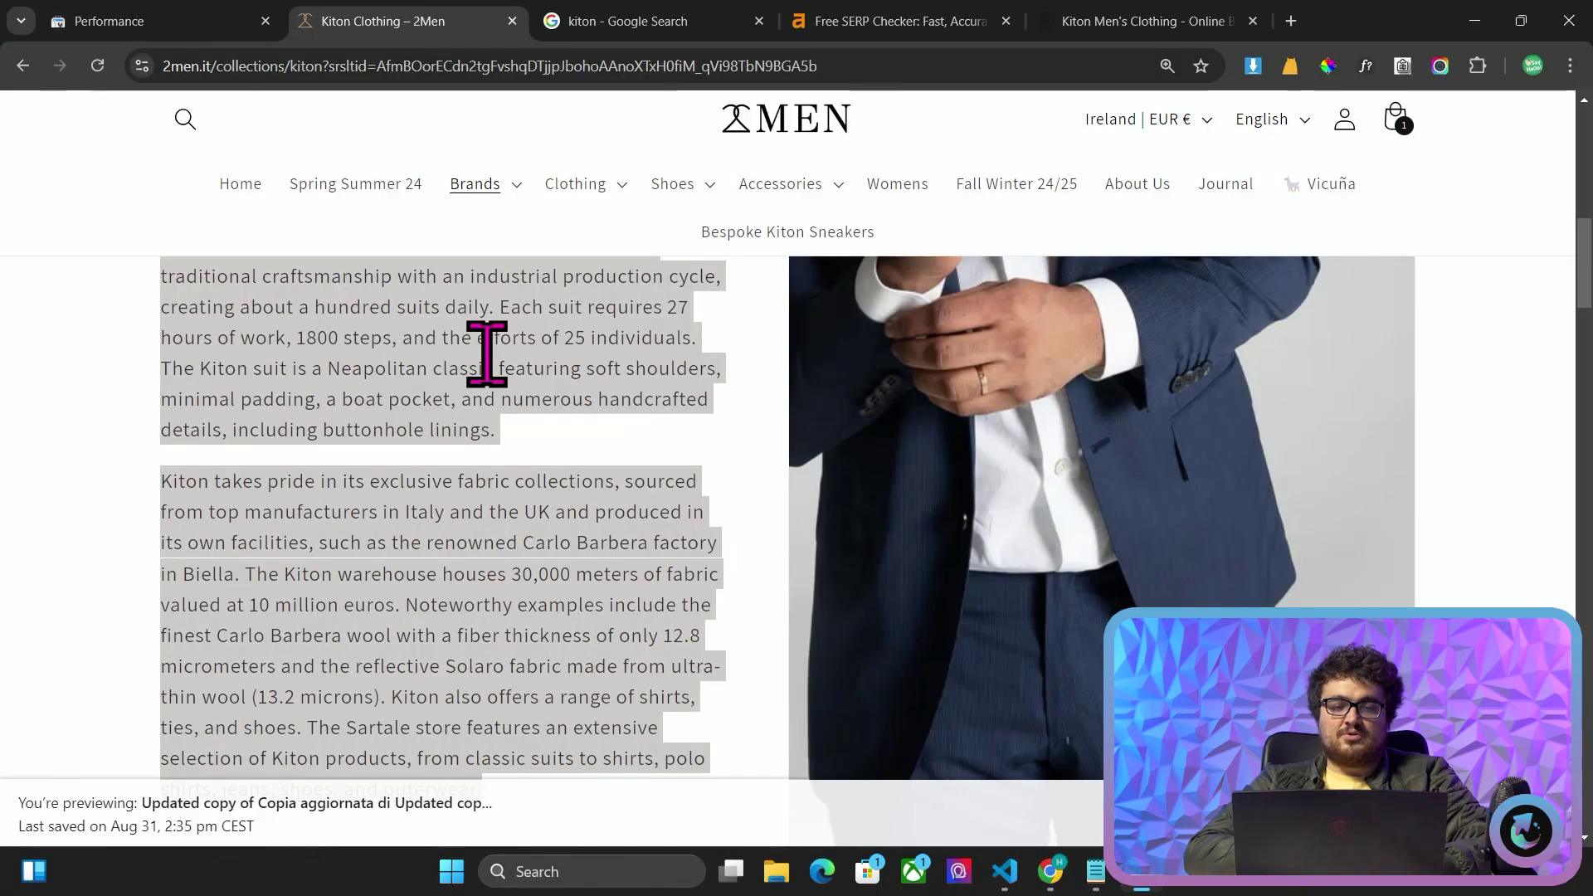
Copy the 2men.it Kiton collection URL and open its 27 May 2024 Wayback Machine capture
{"action": "left_click", "coordinate": [409, 366]}
{"action": "scroll", "coordinate": [456, 249], "scroll_direction": "up", "scroll_amount": 5}
{"action": "left_click", "coordinate": [322, 67]}
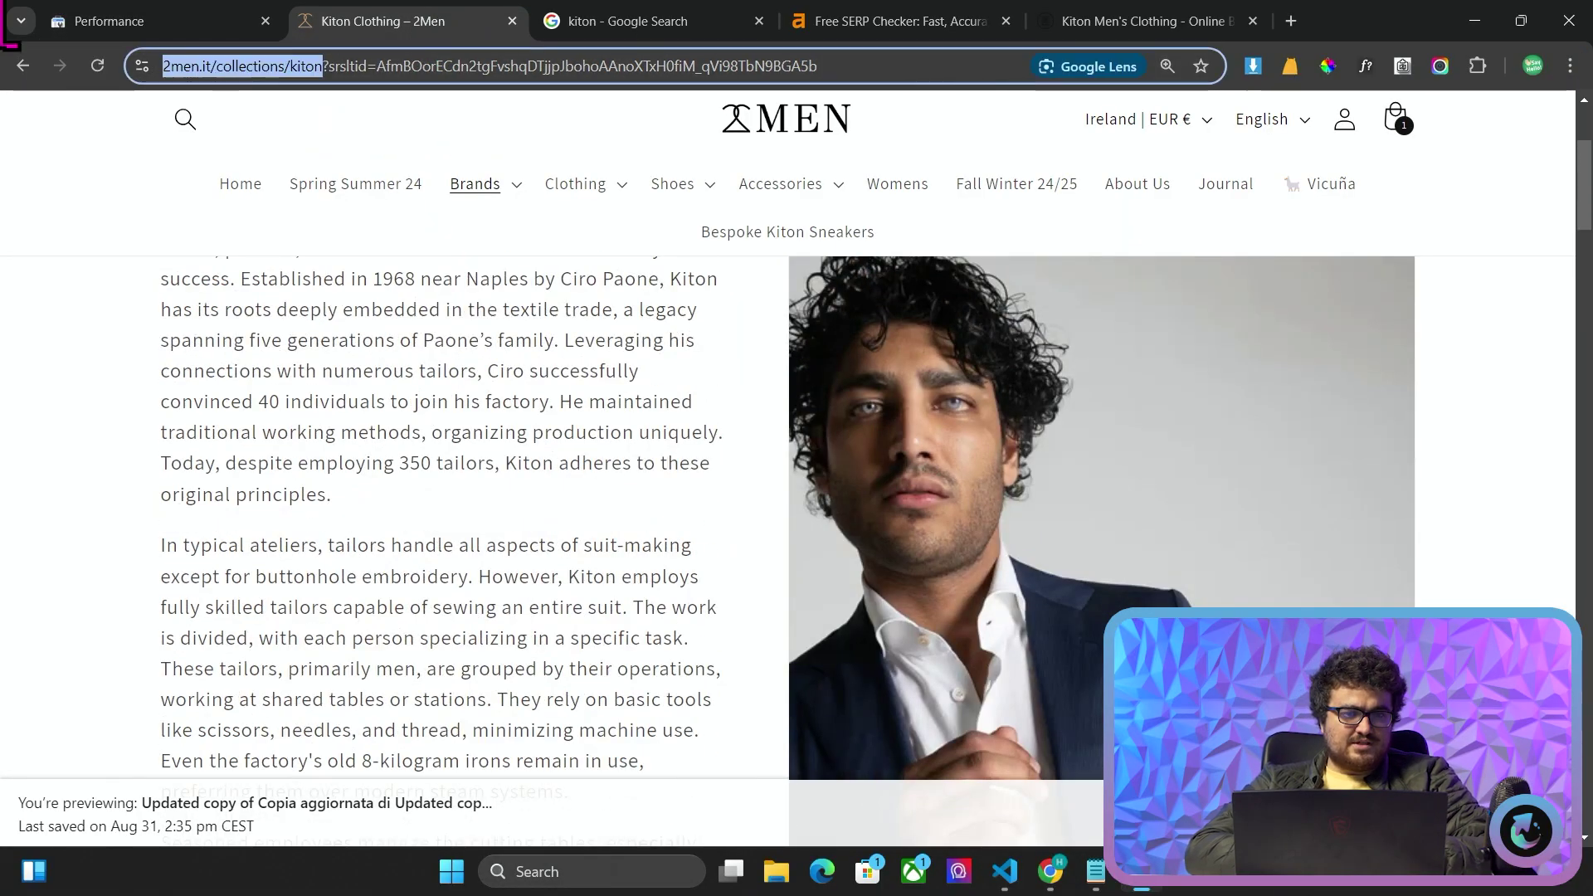
{"action": "left_click", "coordinate": [1291, 20]}
{"action": "type", "text": "wayback ma"}
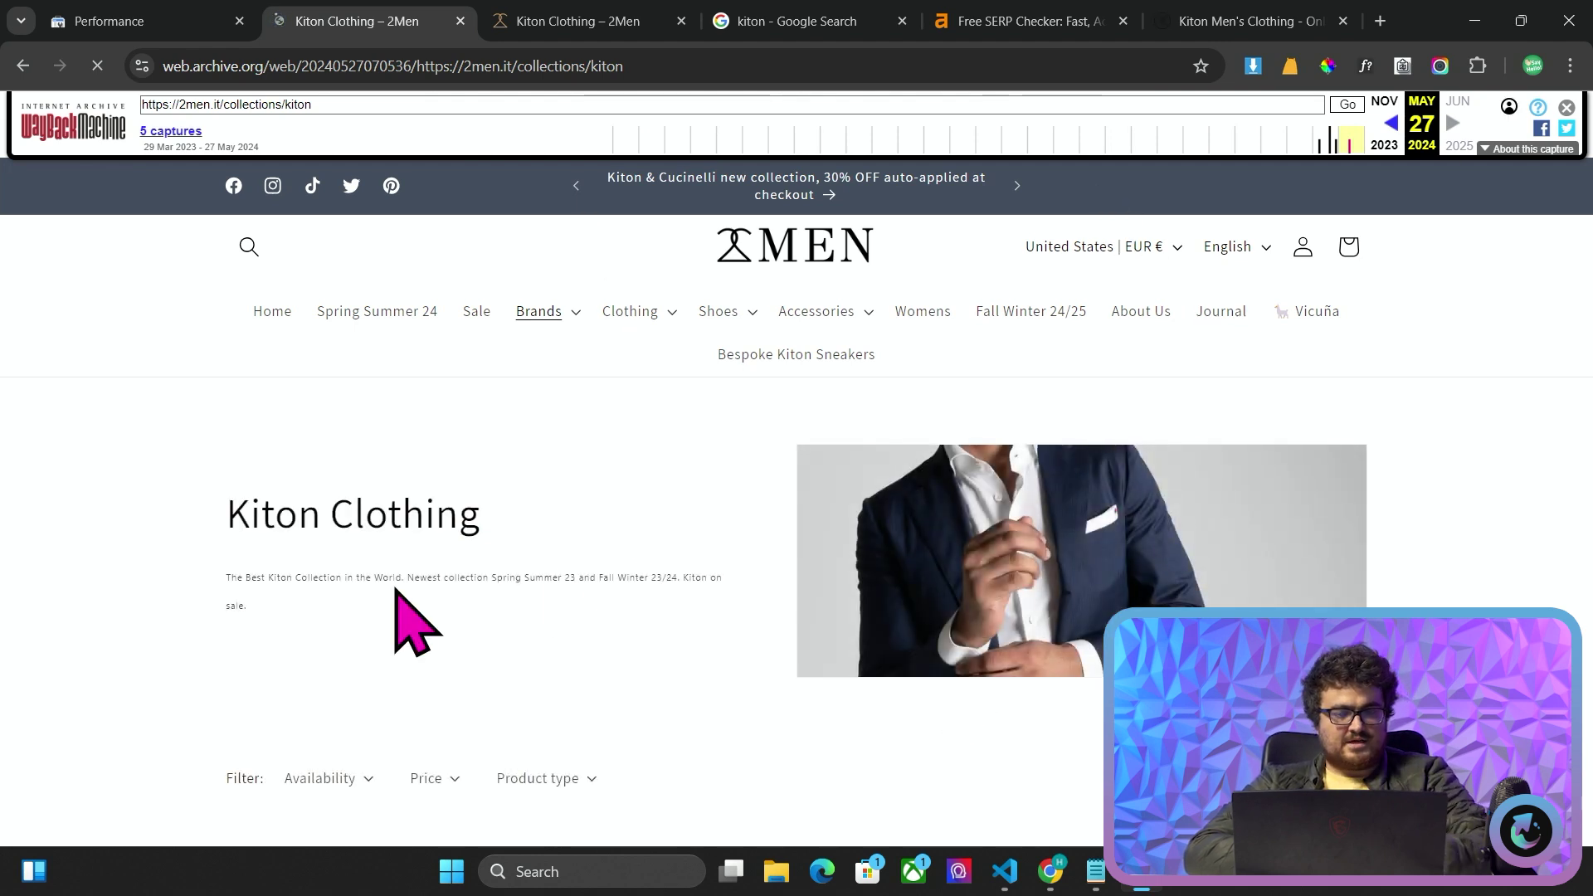
{"action": "scroll", "coordinate": [400, 610], "scroll_direction": "up", "scroll_amount": 5, "text": "ctrl"}
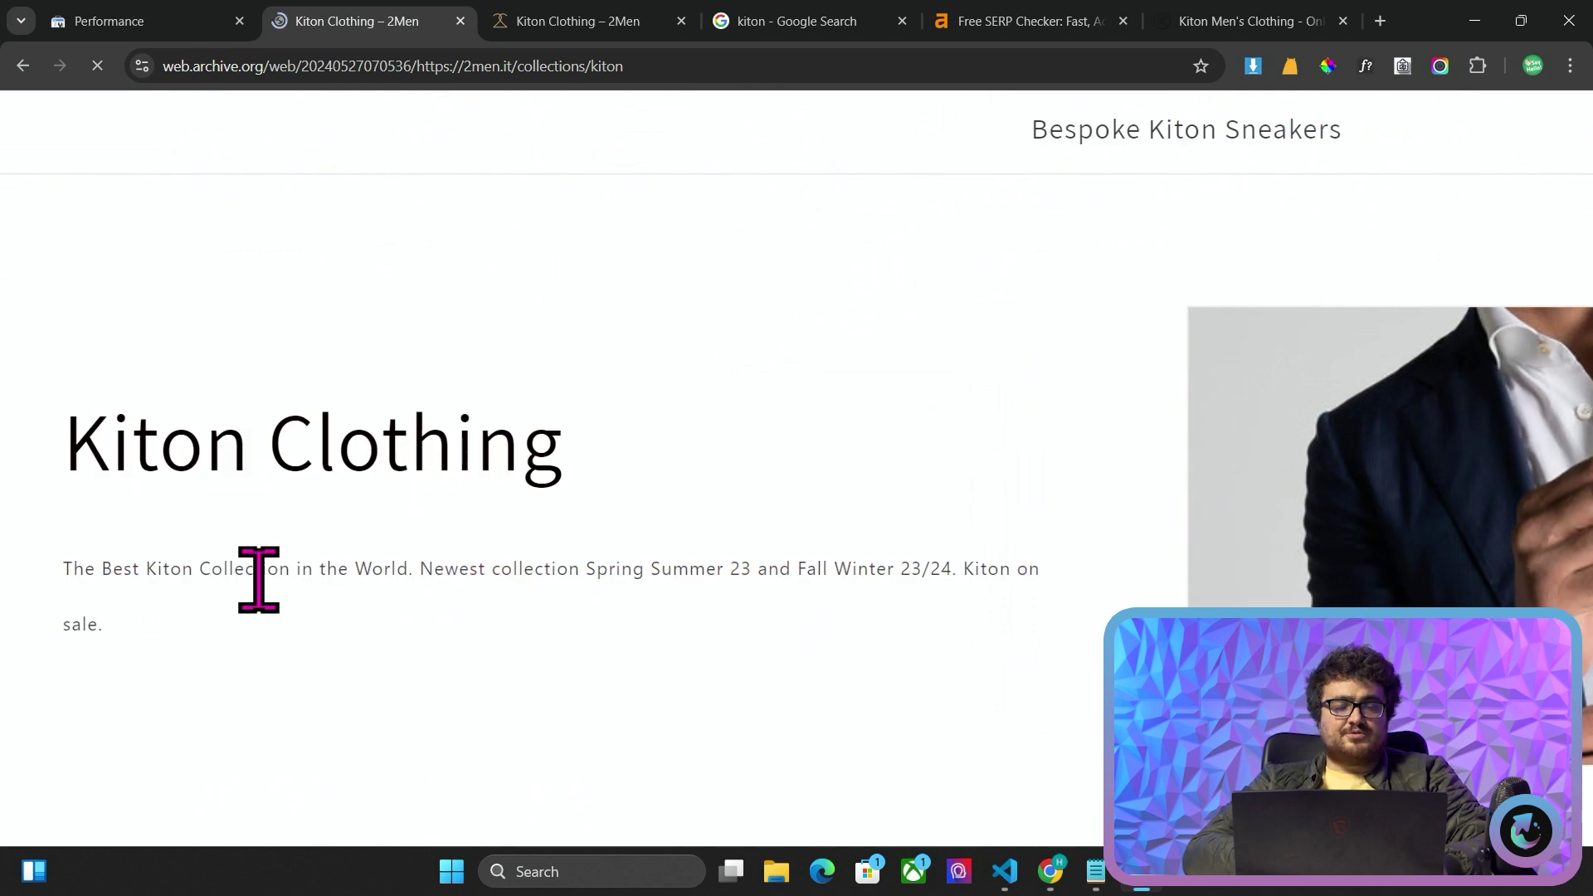
{"action": "scroll", "coordinate": [313, 693], "scroll_direction": "down", "scroll_amount": 5, "text": "ctrl"}
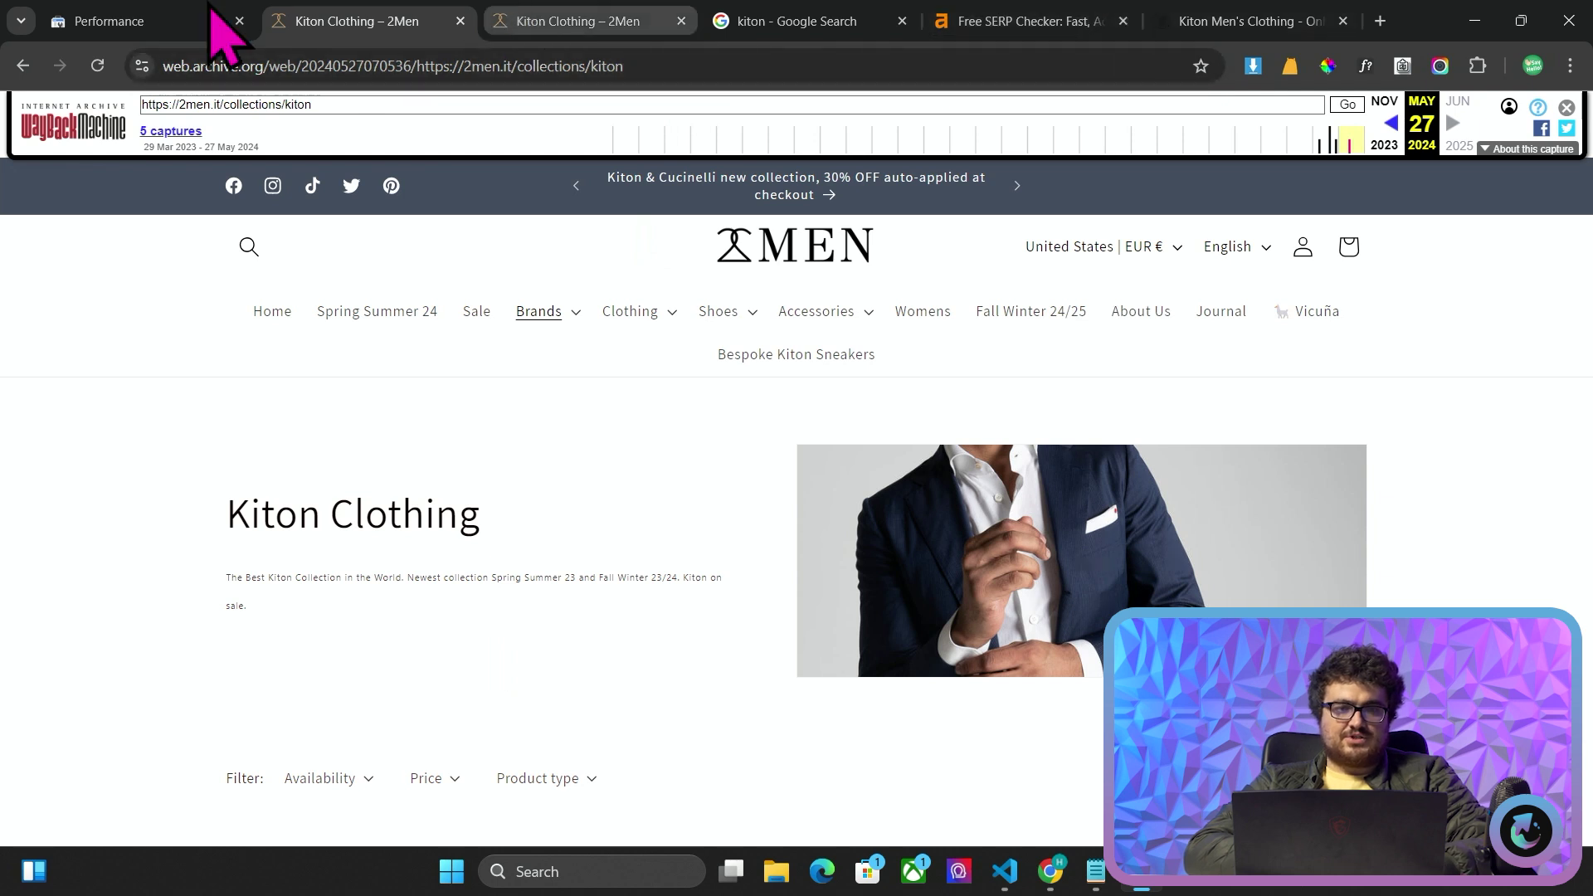
Filter the Performance report to the Kiton collection page over the Last 6 months
{"action": "left_click", "coordinate": [213, 10]}
{"action": "left_click", "coordinate": [847, 274]}
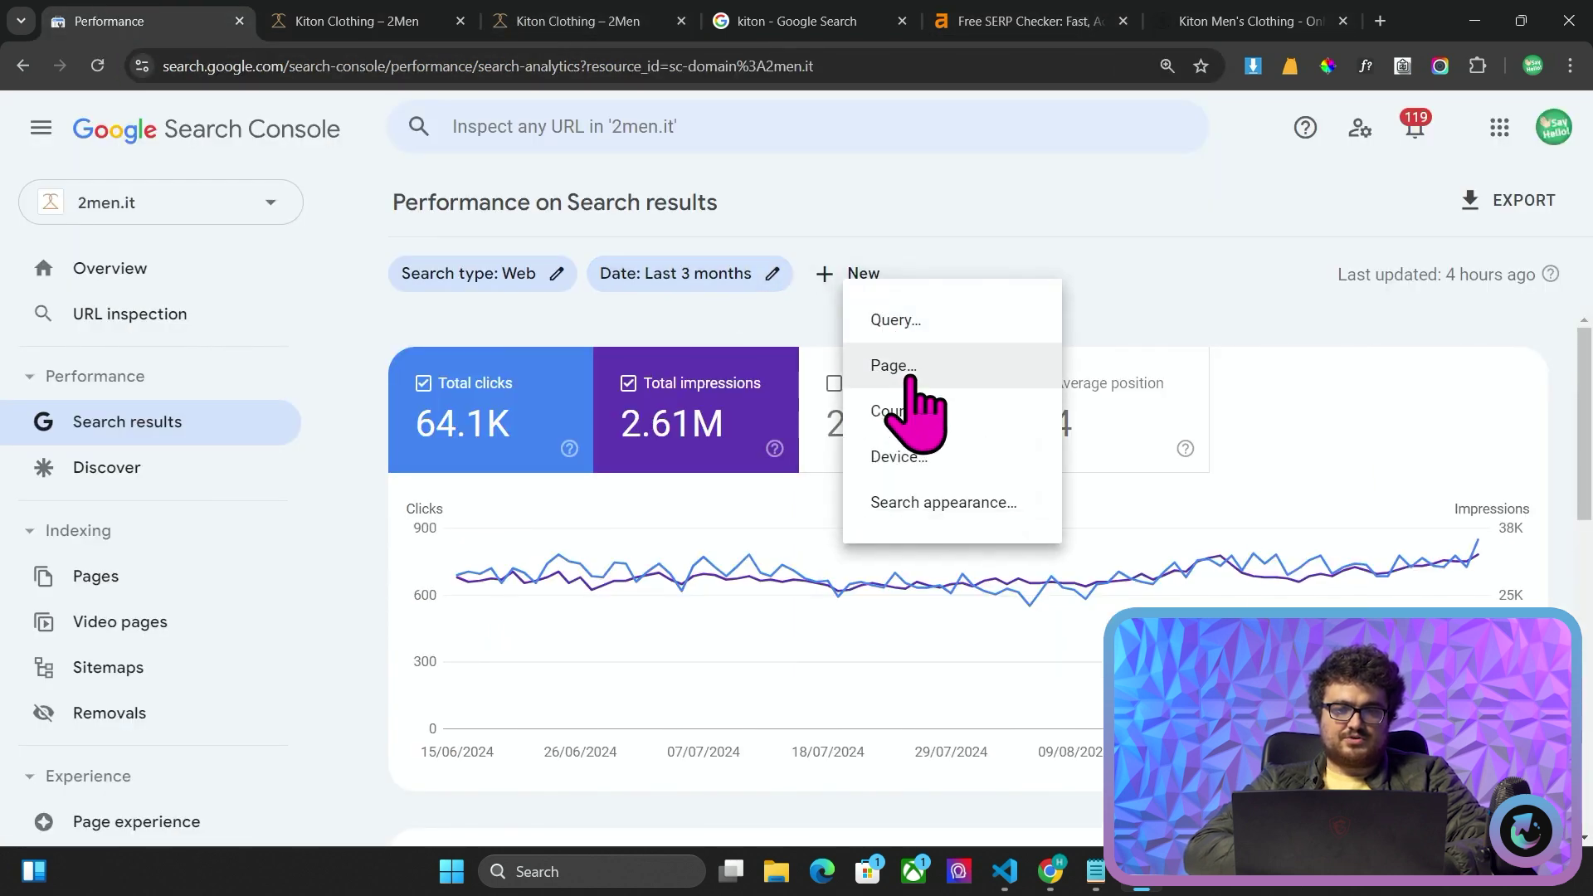
{"action": "key", "text": "Return"}
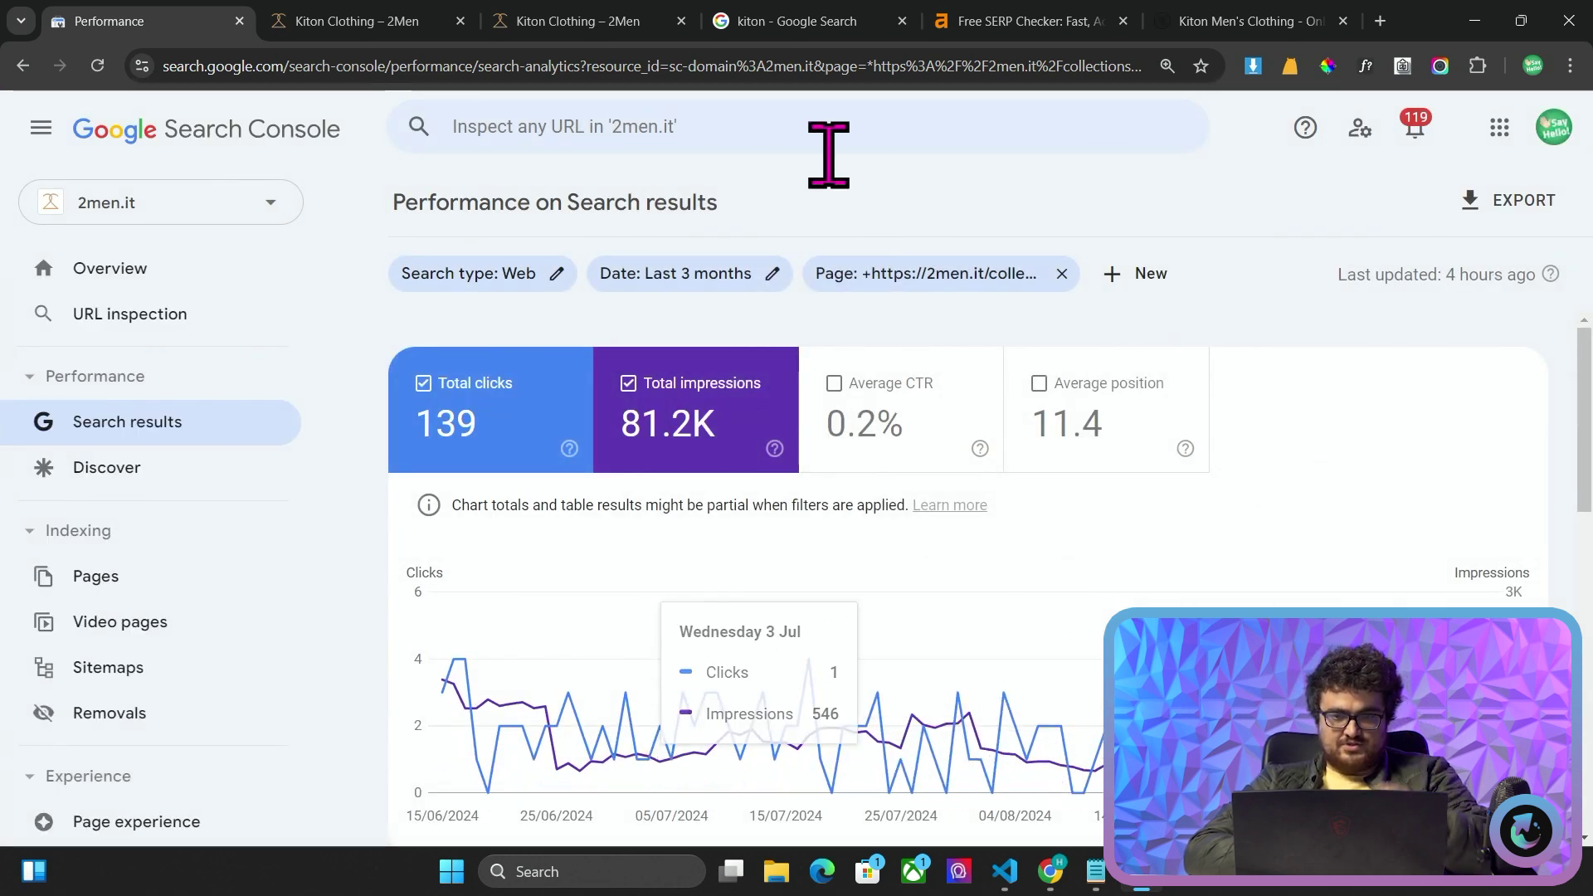
{"action": "left_click", "coordinate": [691, 274]}
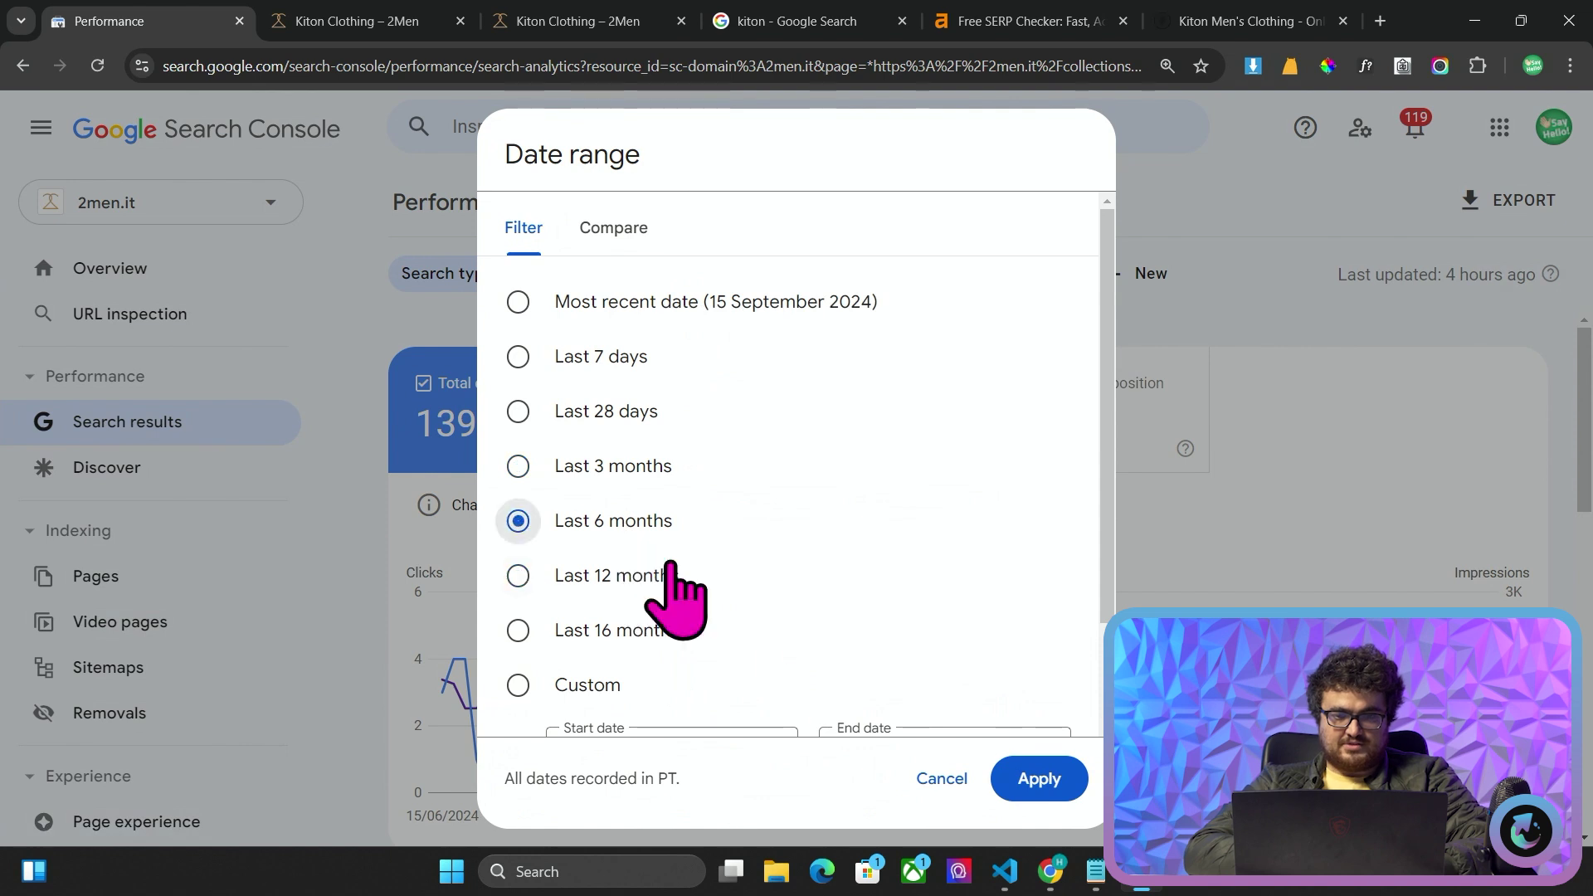
{"action": "left_click", "coordinate": [1038, 778]}
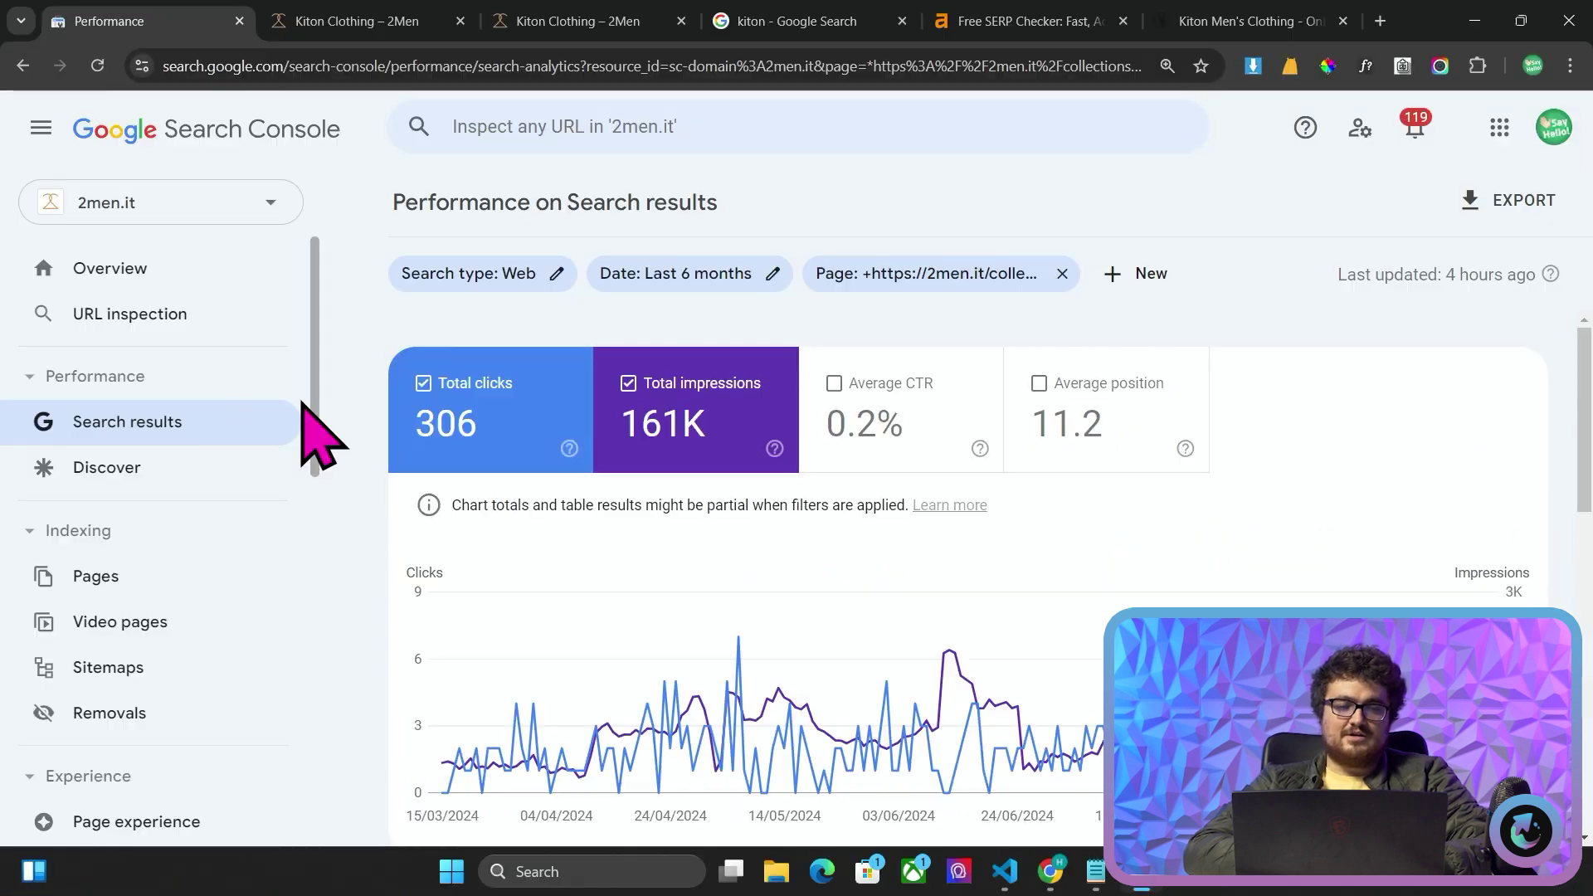
Reset via Search results to the site-wide report: 64.1K clicks, 2.61M impressions
{"action": "left_click", "coordinate": [302, 422]}
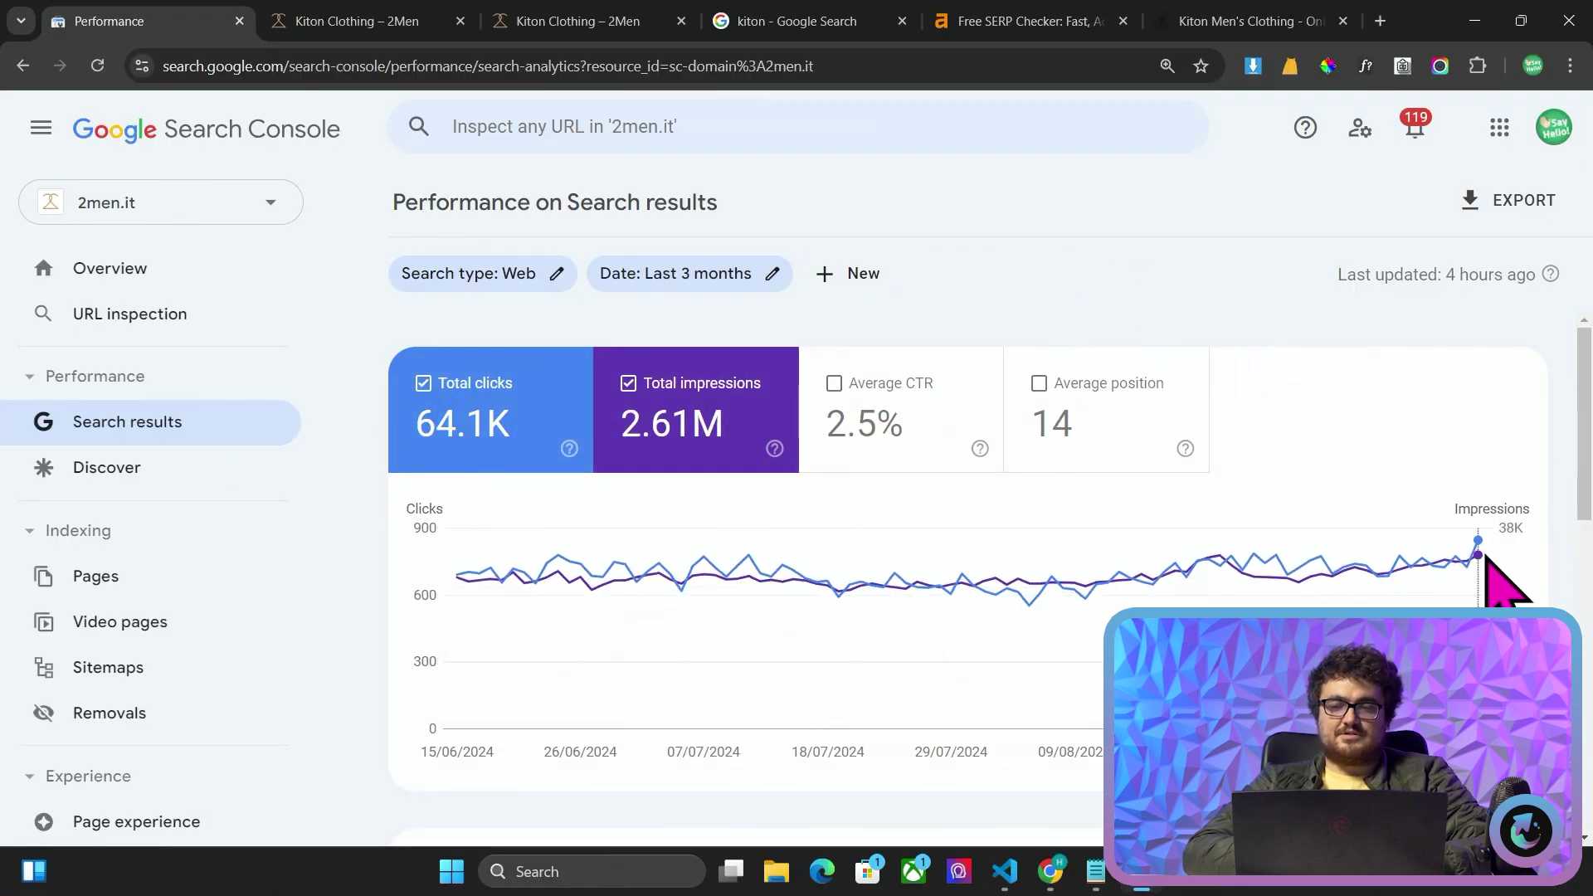